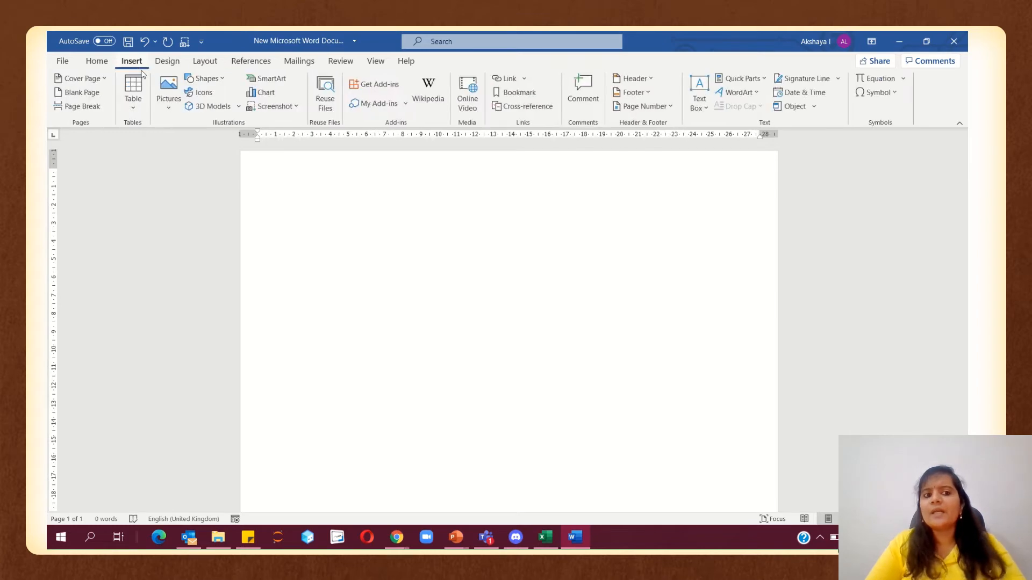
# Insert the party illustration jpg from the Birthday assignment folder, undoing a resize to keep its original size
pyautogui.click(168, 90)
pyautogui.click(182, 145)
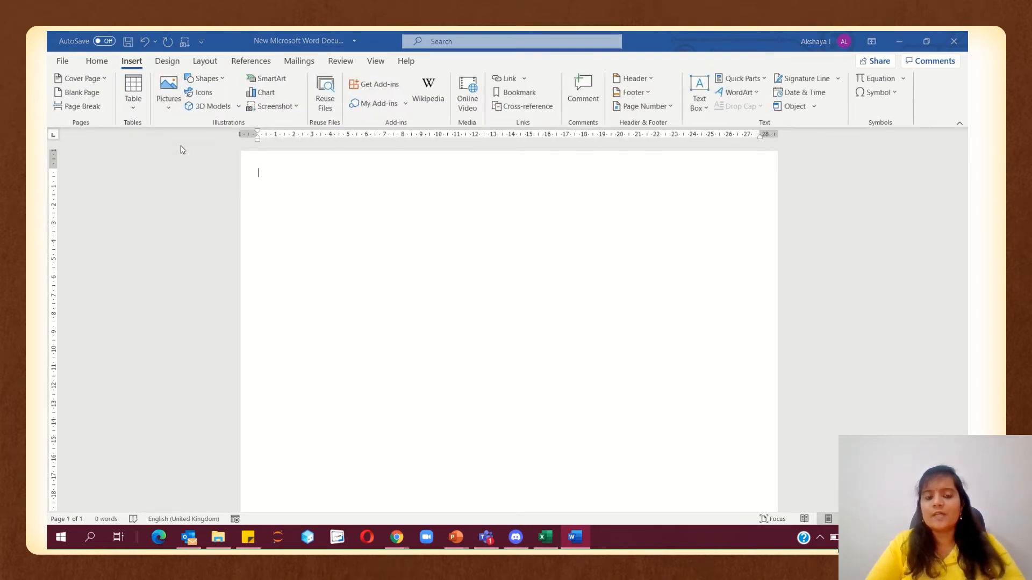
pyautogui.click(185, 142)
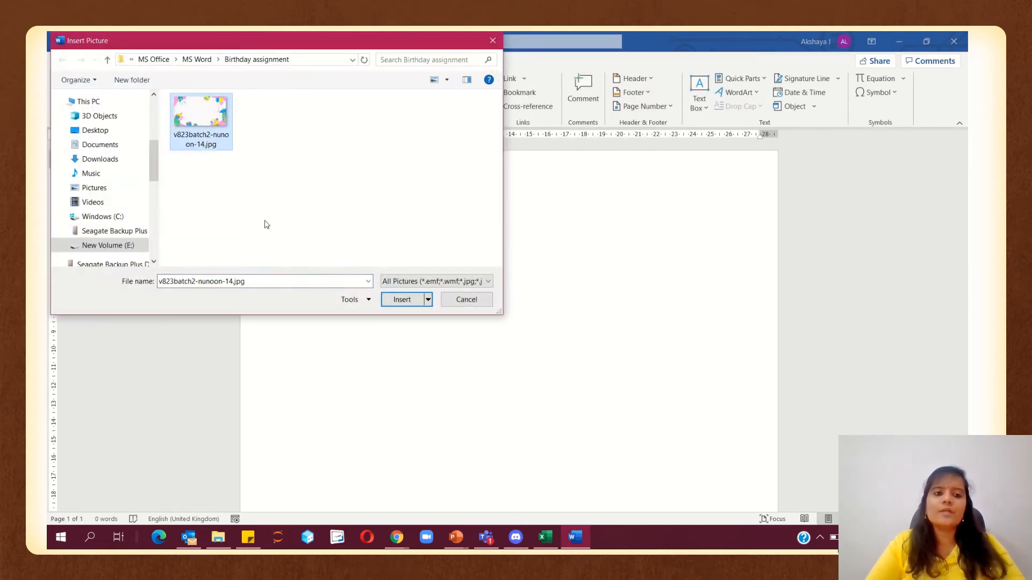
pyautogui.click(395, 306)
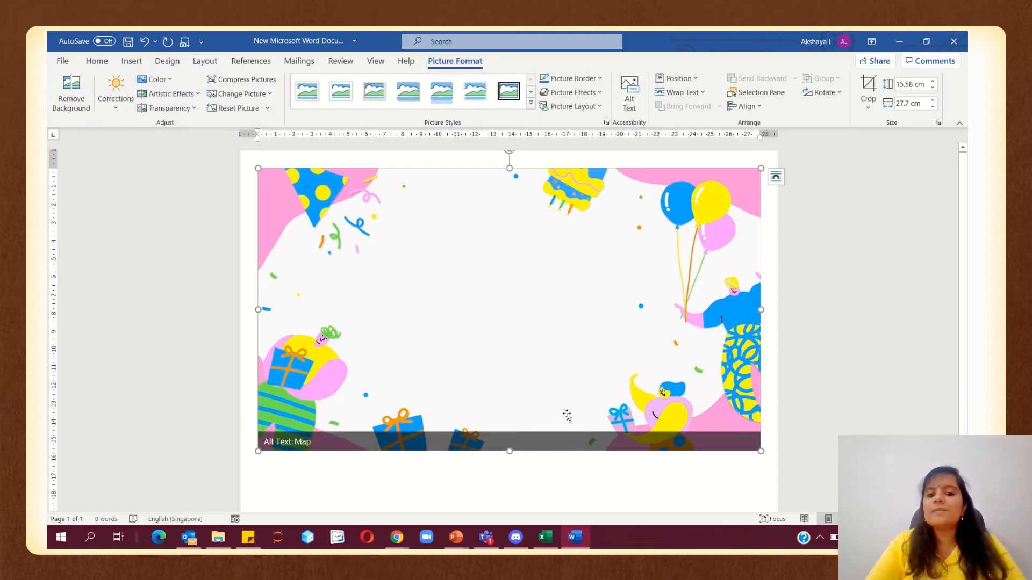
pyautogui.moveTo(761, 451); pyautogui.dragTo(777, 462)
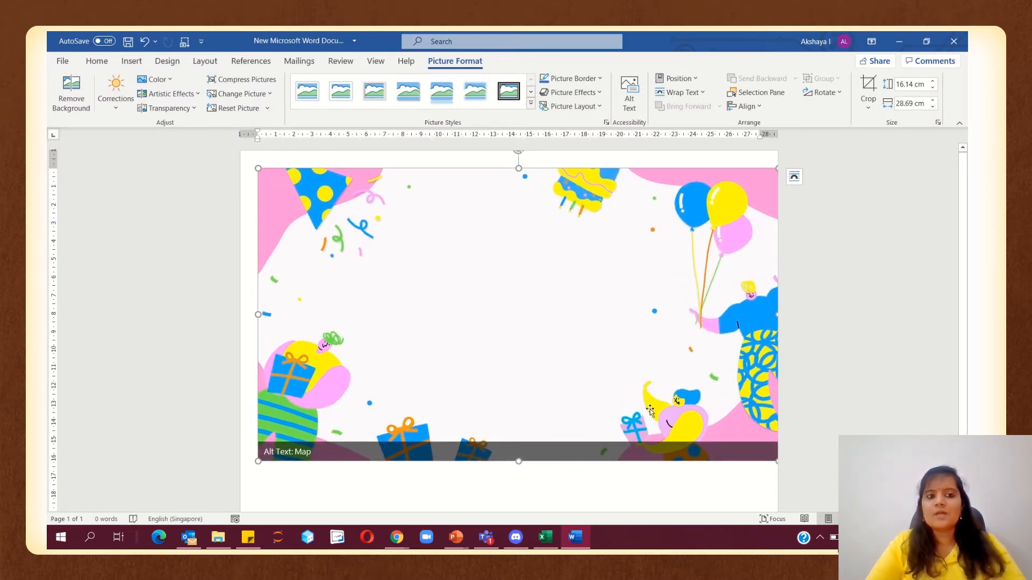
pyautogui.hotkey('ctrl', 'z')
pyautogui.click(801, 394)
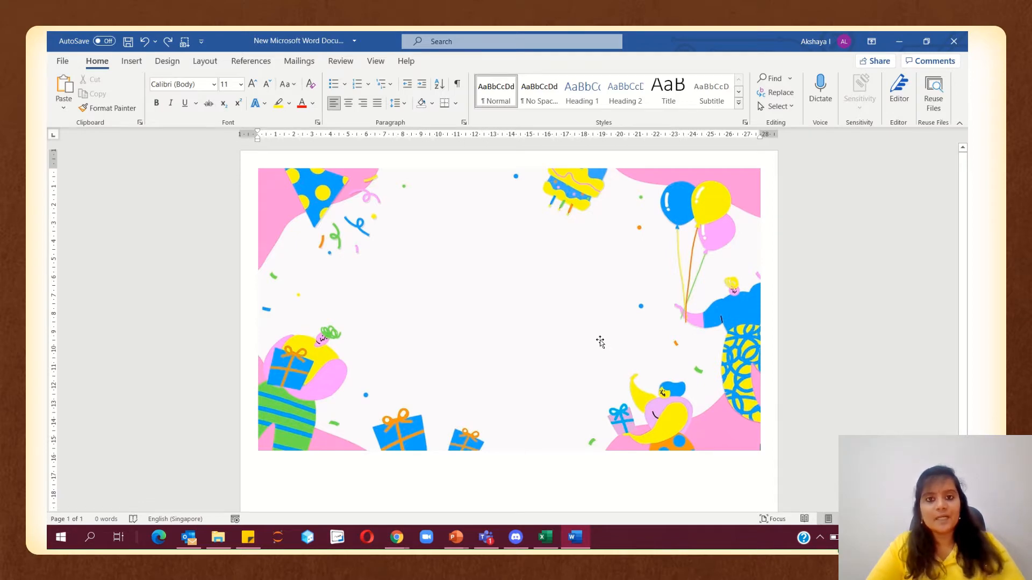
# Add a single blank line before the illustration, undoing extra lines that pushed it to page two
pyautogui.click(515, 320)
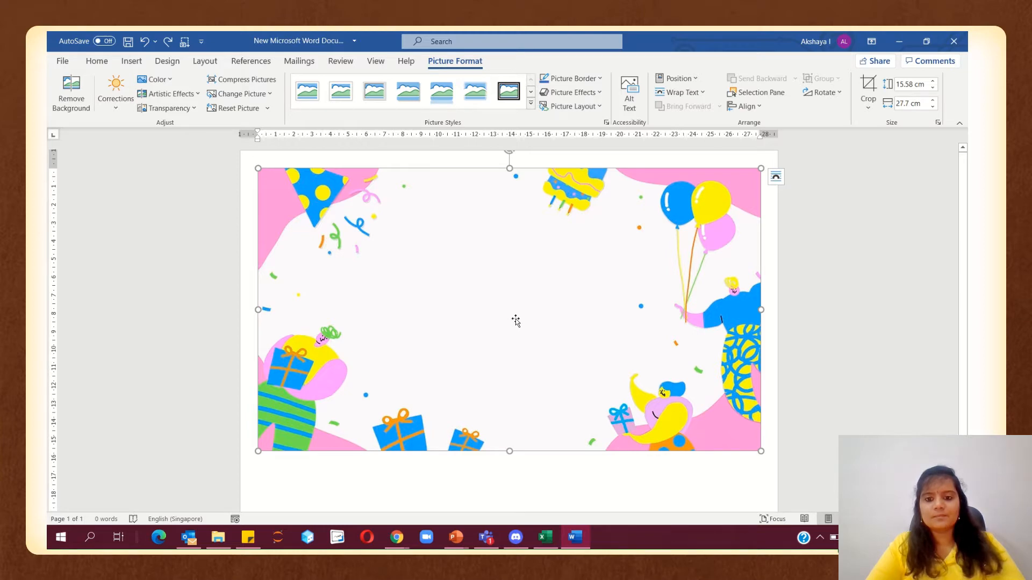
pyautogui.press('Return')
pyautogui.press('Return')
pyautogui.press('Return')
pyautogui.press('Return')
pyautogui.press('Return')
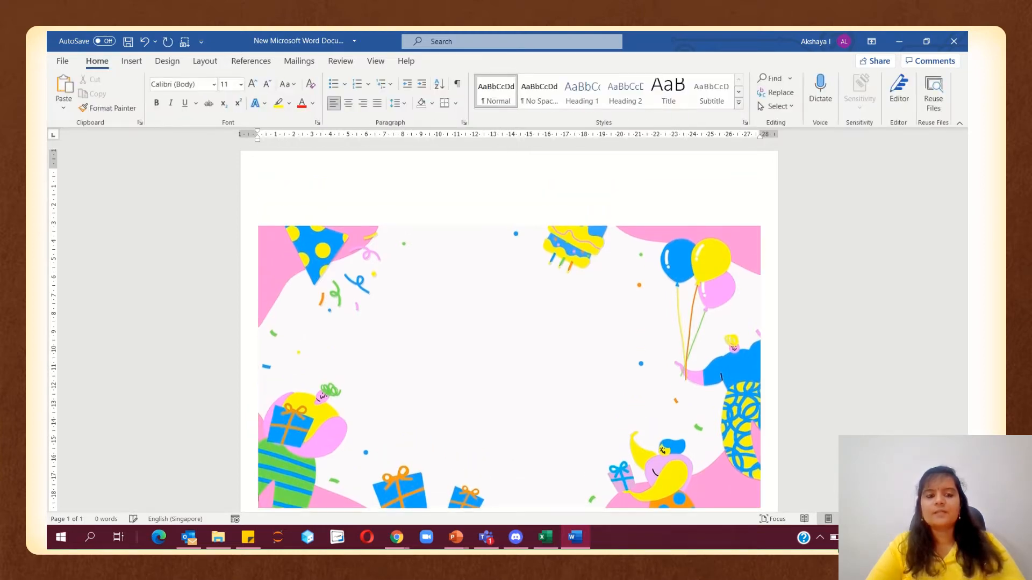
pyautogui.hotkey('ctrl', 'z')
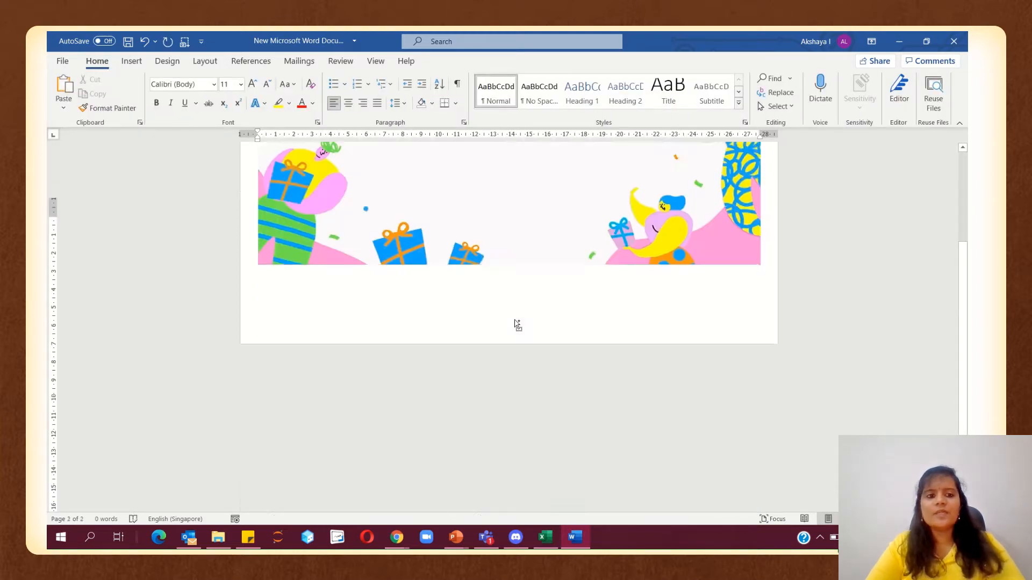
pyautogui.click(828, 364)
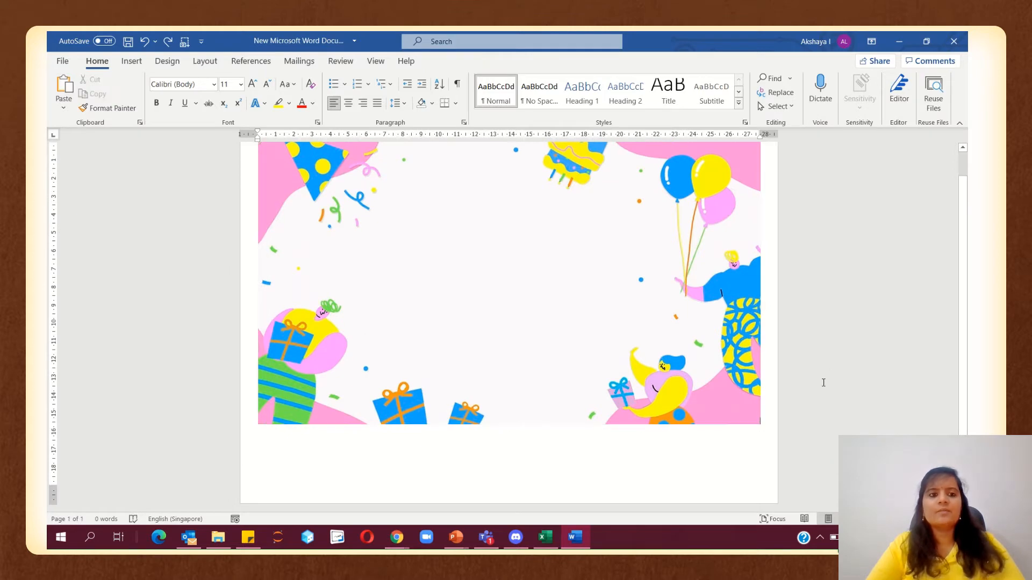
pyautogui.scroll(2, 792, 417)
pyautogui.scroll(-2, 793, 418)
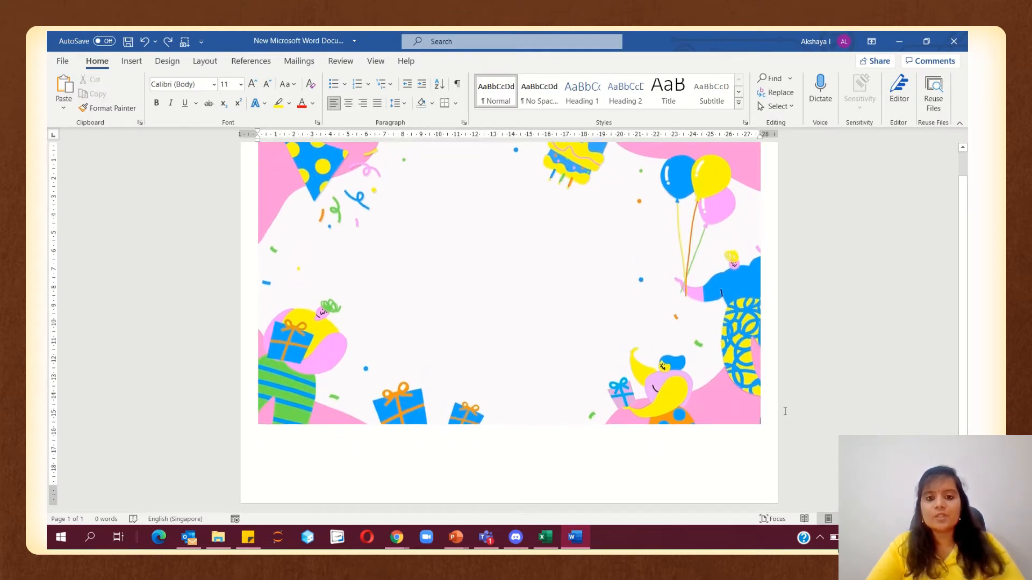
pyautogui.click(722, 379)
pyautogui.press('Return')
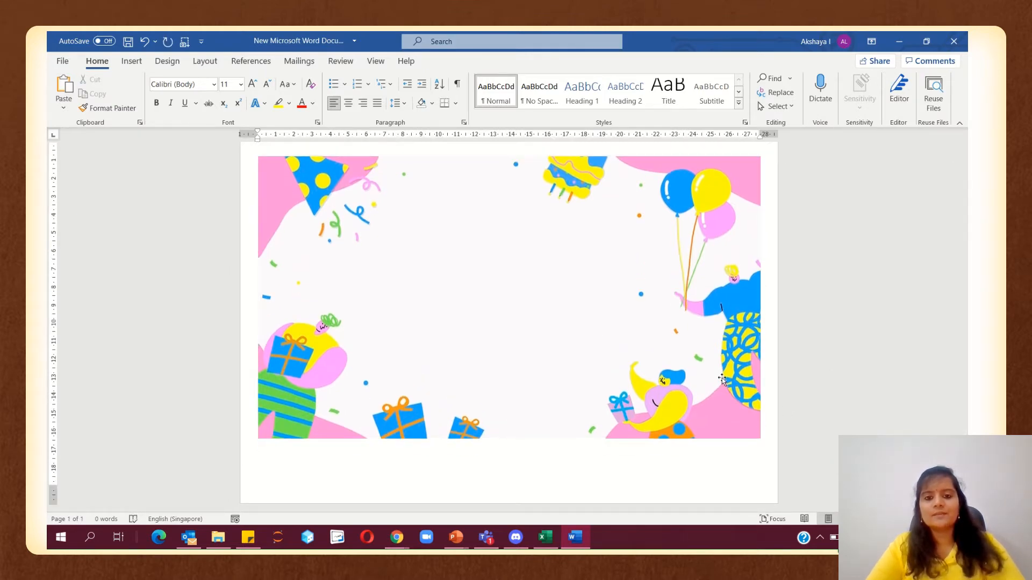
pyautogui.scroll(3, 722, 380)
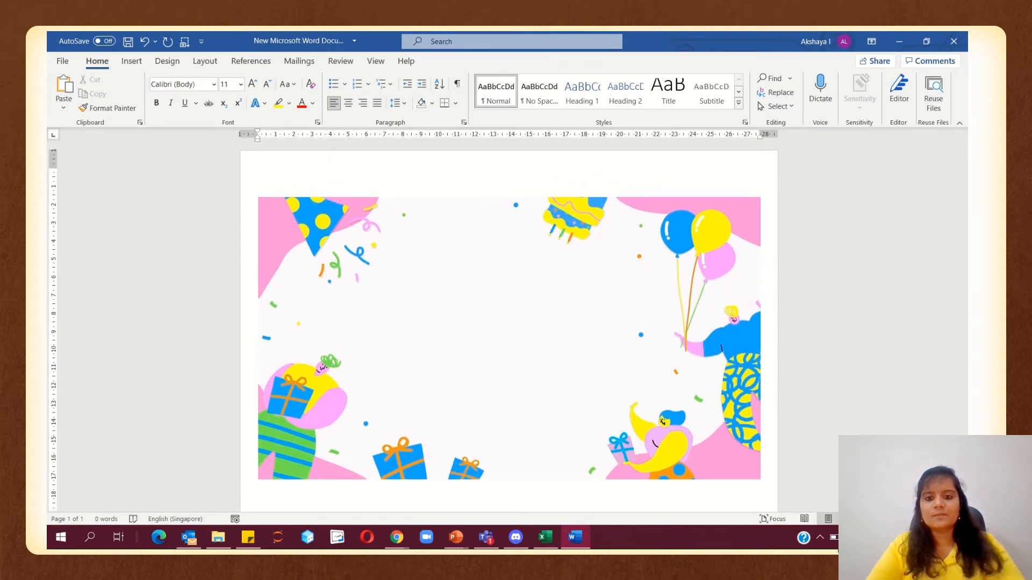
pyautogui.scroll(-2, 508, 328)
pyautogui.scroll(2, 495, 290)
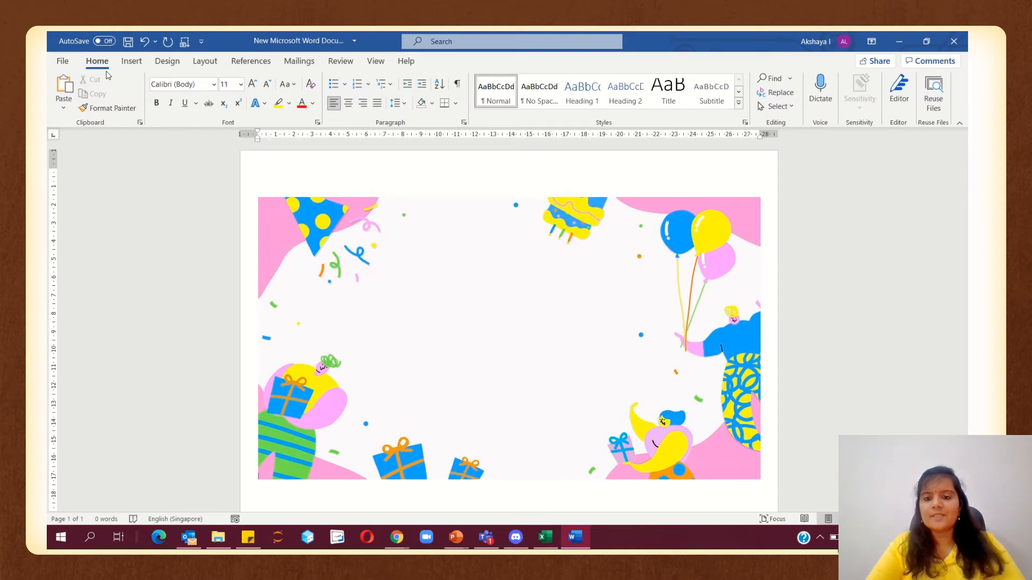
pyautogui.click(132, 63)
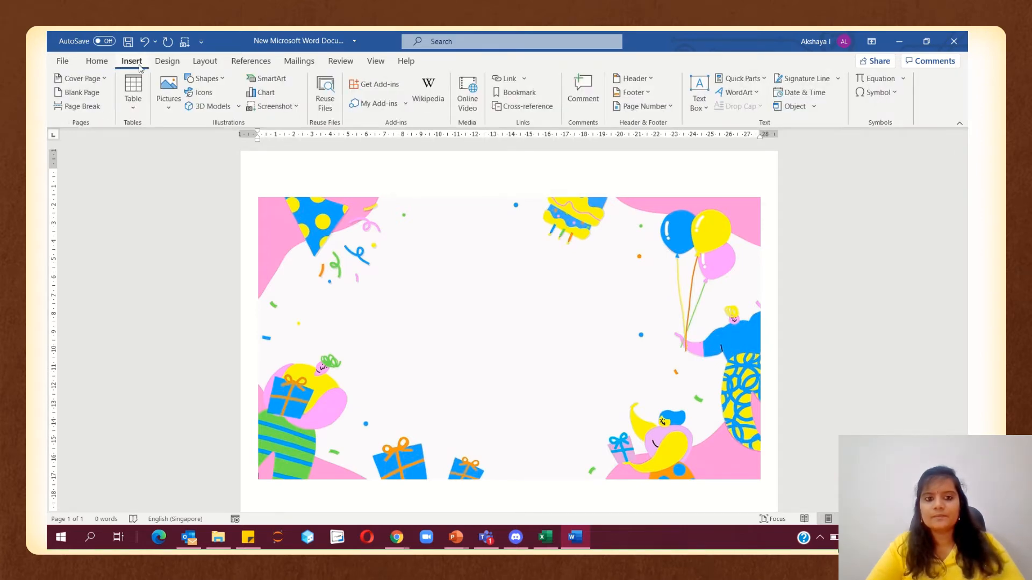
# Set the page colour to a light pink from More Colors
pyautogui.click(167, 60)
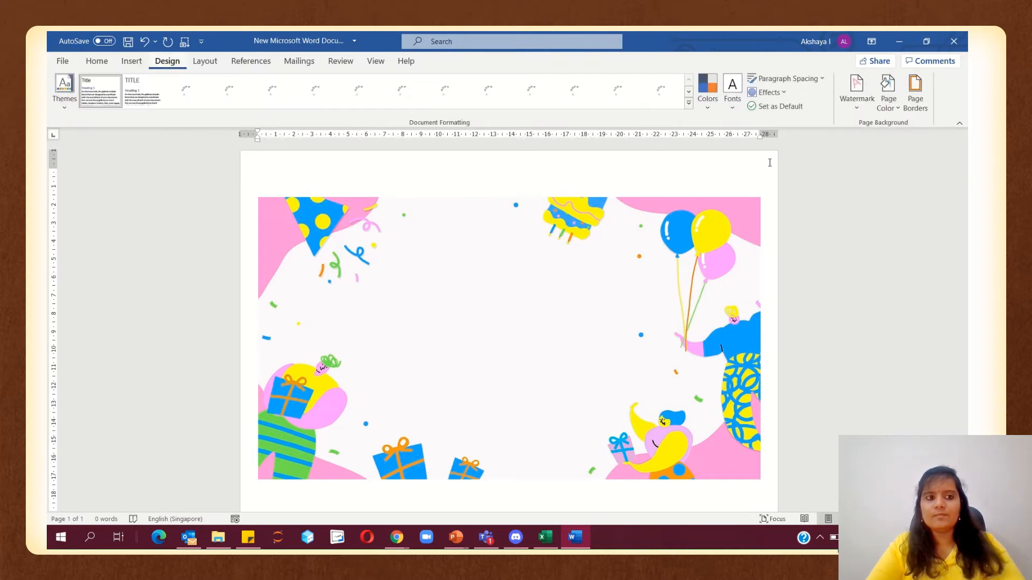
pyautogui.click(888, 96)
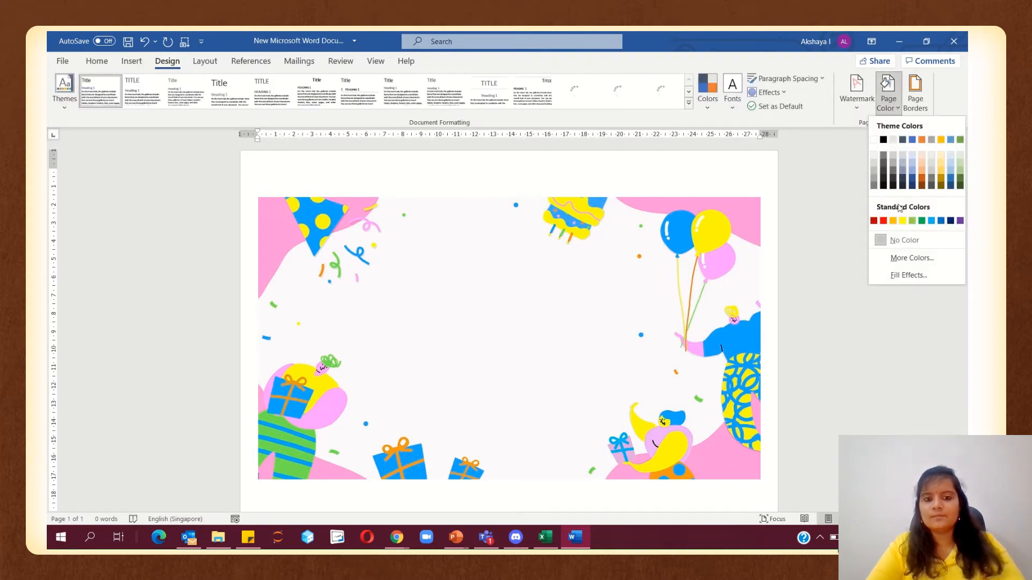
pyautogui.click(903, 259)
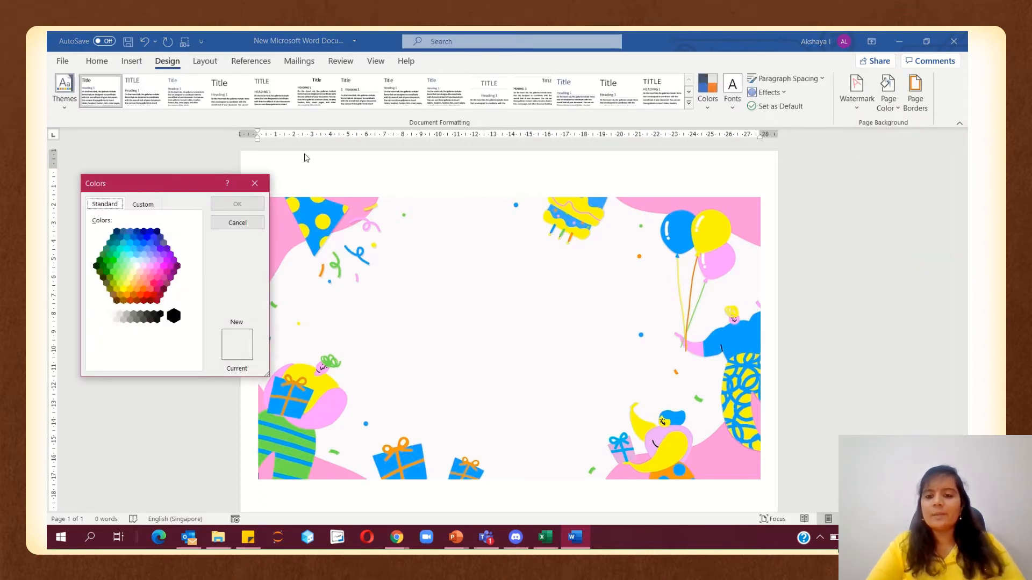
pyautogui.moveTo(171, 183); pyautogui.dragTo(886, 182)
pyautogui.click(862, 272)
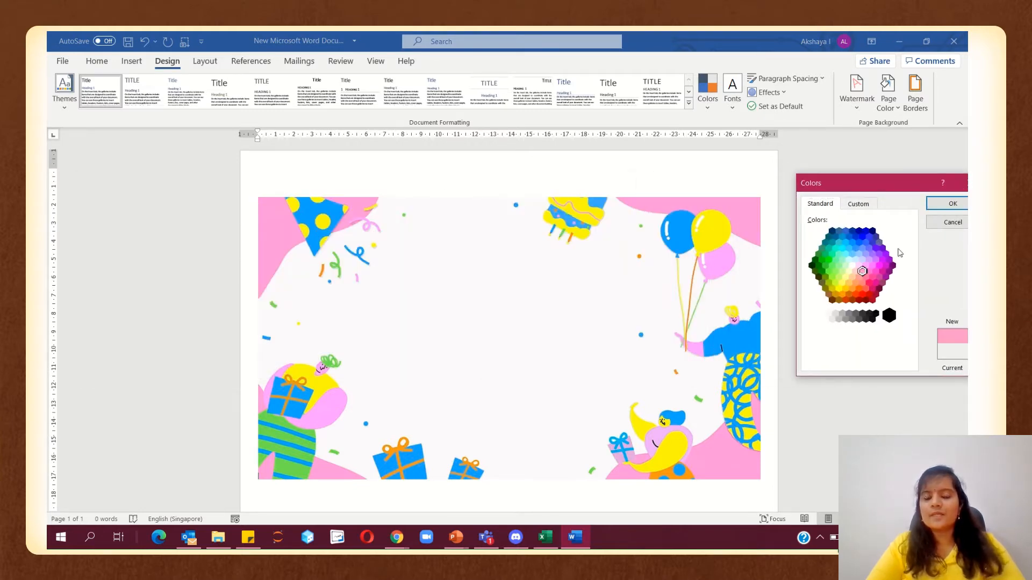
pyautogui.click(948, 203)
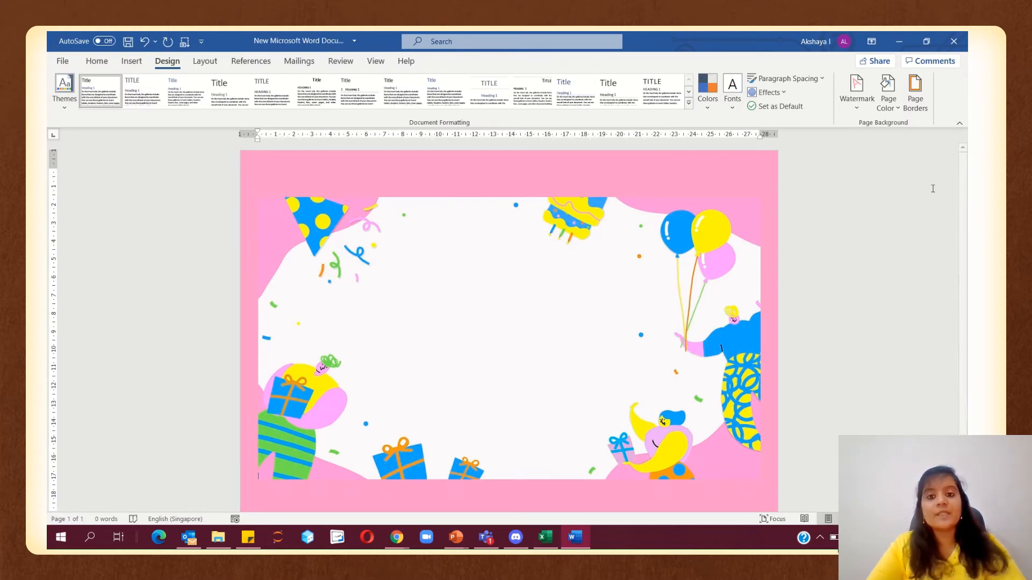
# Change the page colour to a darker pink shade
pyautogui.click(889, 92)
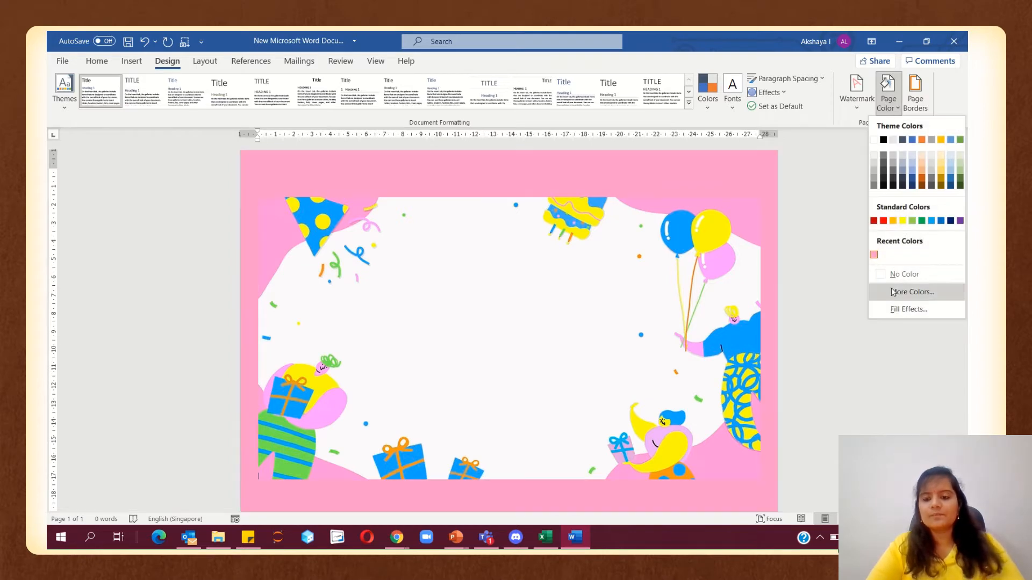
pyautogui.click(892, 292)
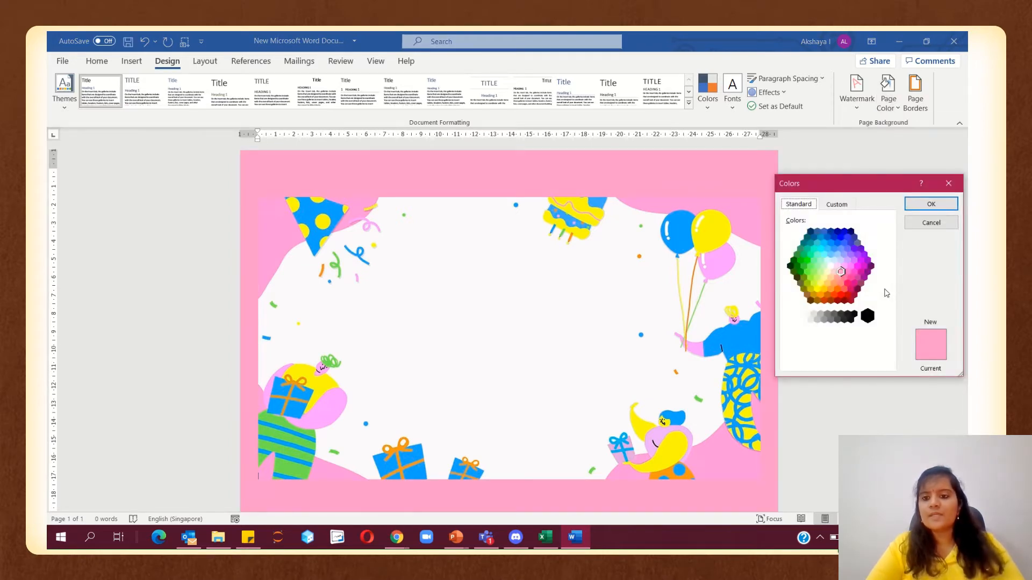
pyautogui.click(848, 271)
pyautogui.click(935, 203)
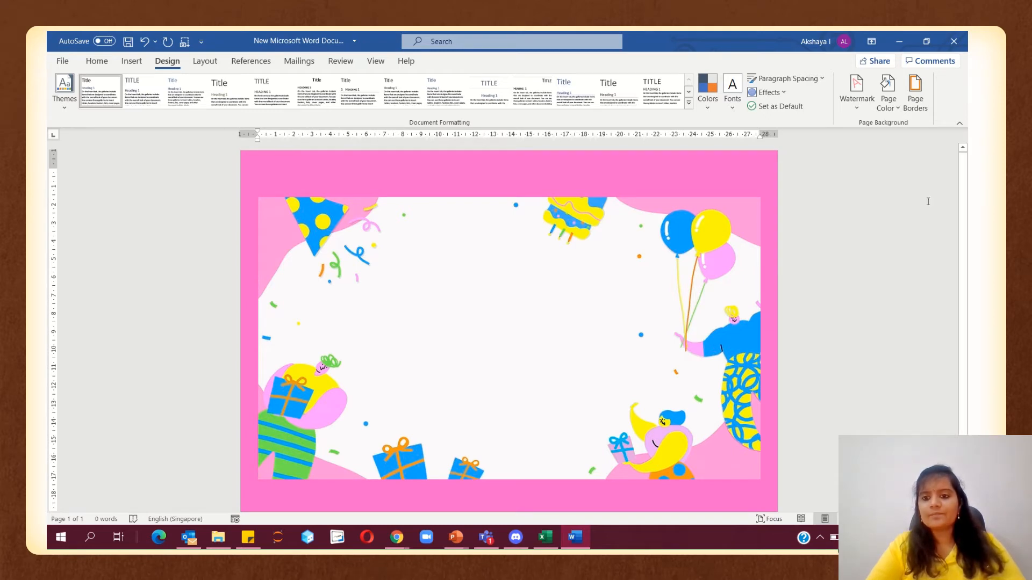
# Apply the balloons art page border around the whole page
pyautogui.click(917, 108)
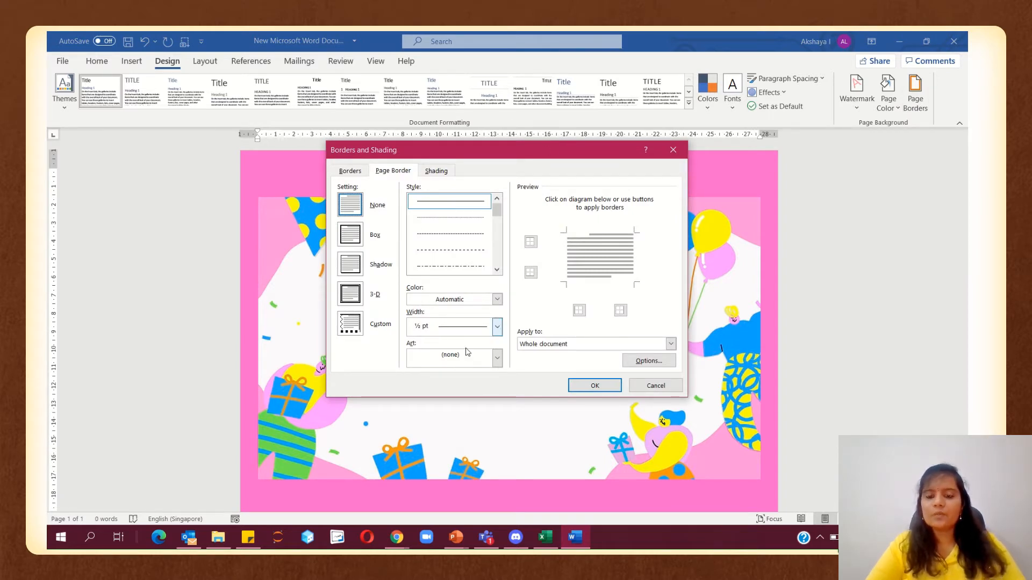
pyautogui.click(498, 359)
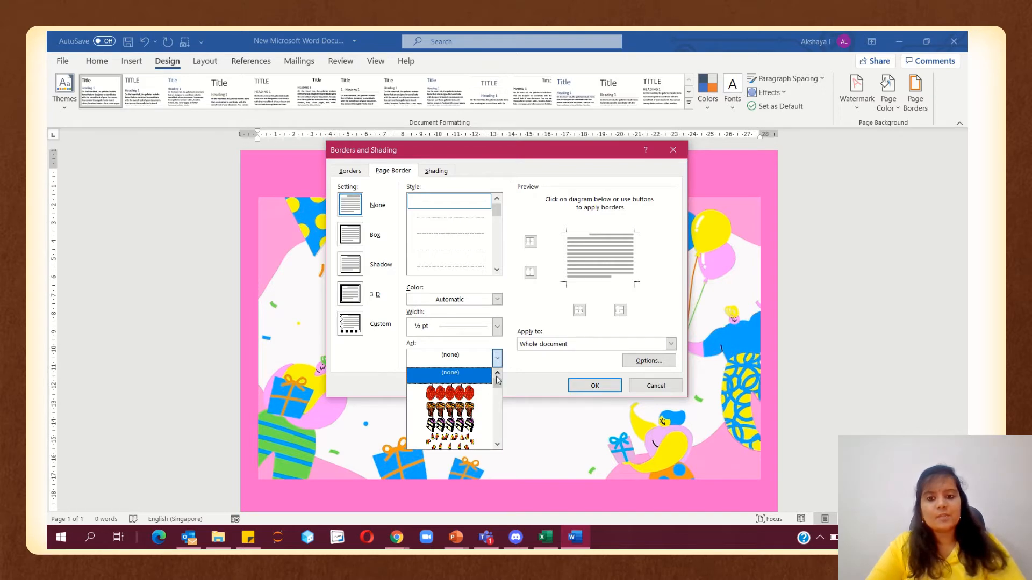
pyautogui.scroll(-1, 498, 387)
pyautogui.moveTo(497, 387); pyautogui.dragTo(497, 403)
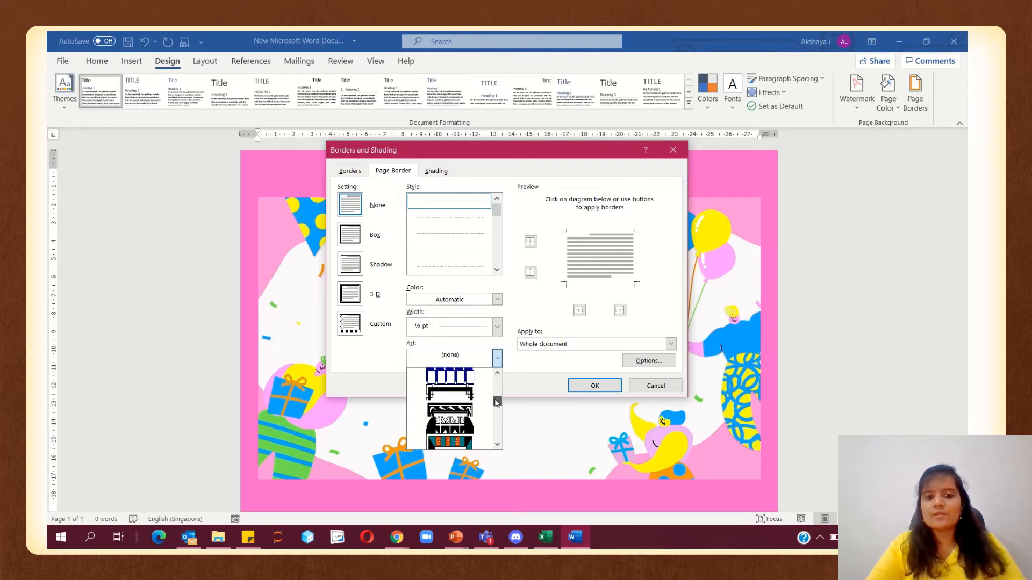
pyautogui.moveTo(496, 403); pyautogui.dragTo(504, 382)
pyautogui.click(481, 433)
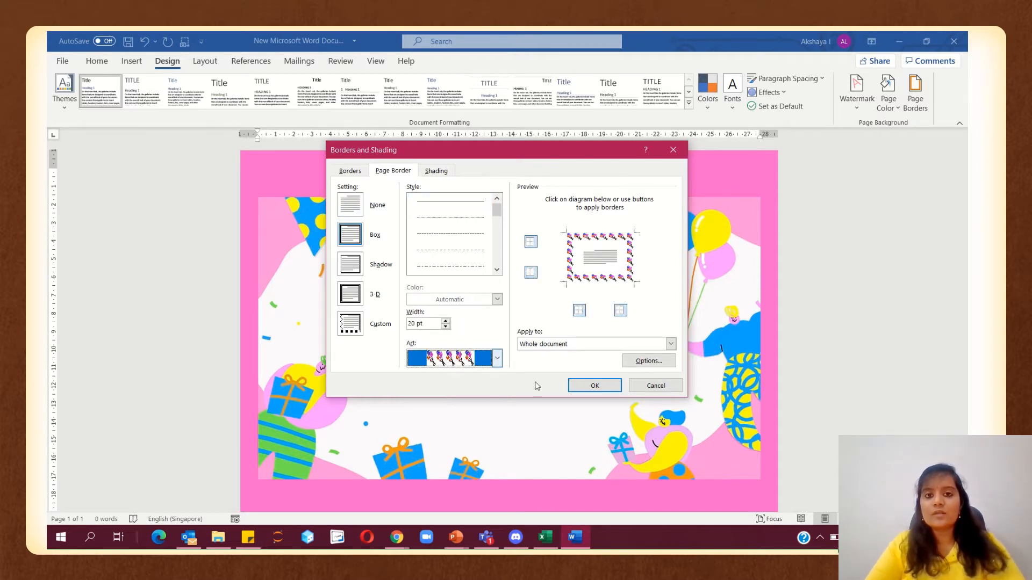
pyautogui.click(587, 392)
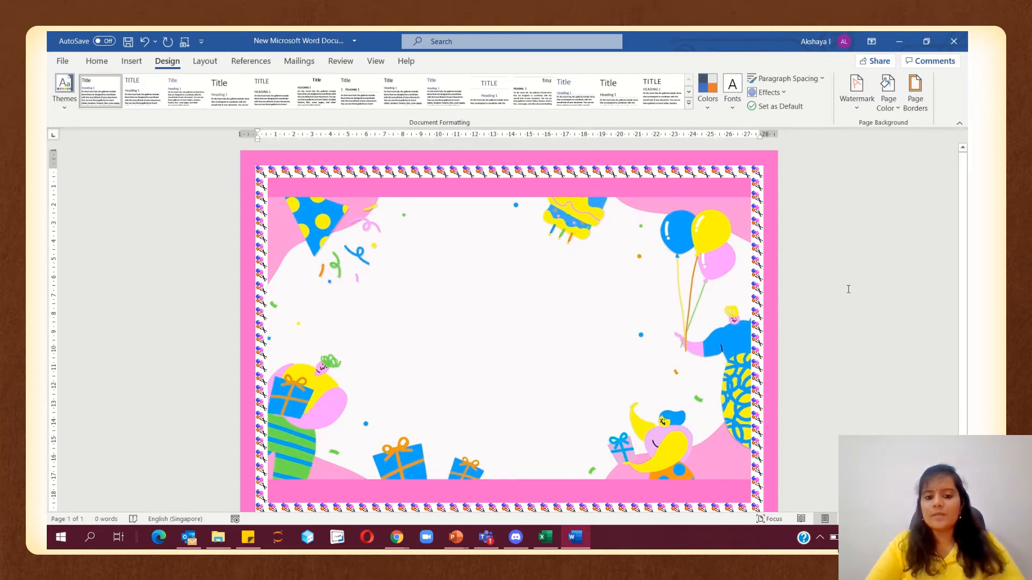
pyautogui.scroll(-1, 849, 288)
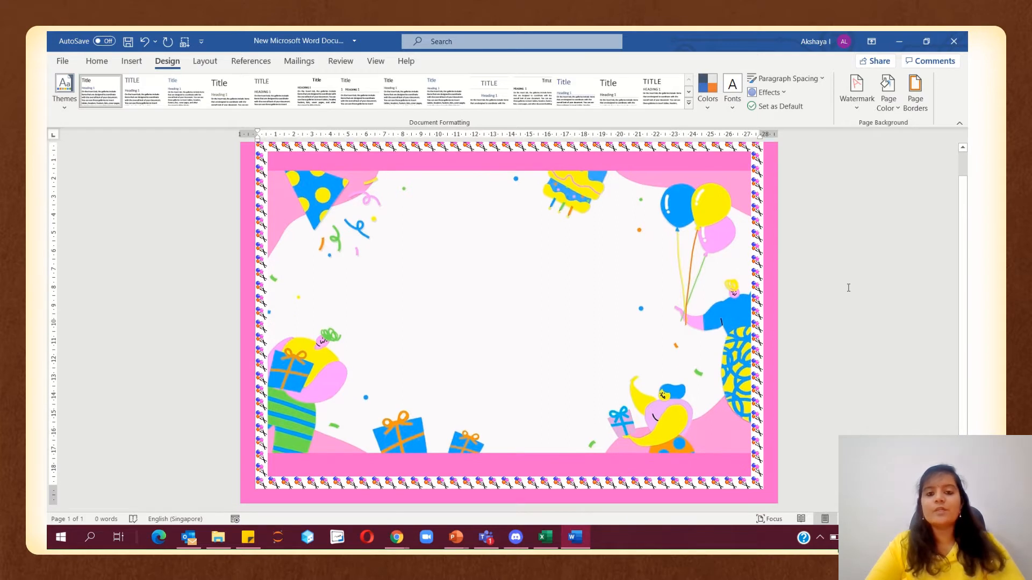
pyautogui.scroll(1, 849, 288)
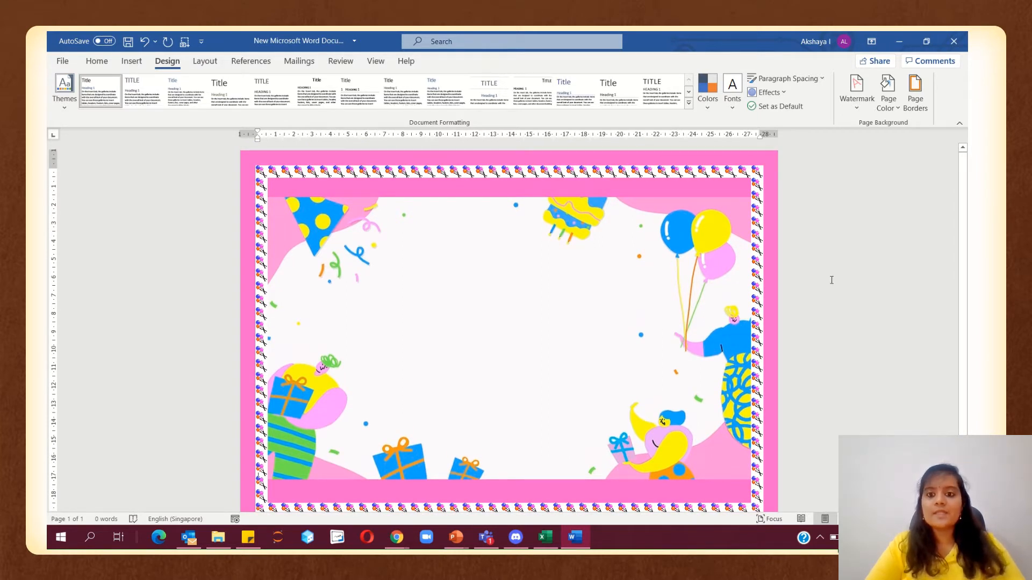
# Increase the art border width from 20 pt to 23 pt
pyautogui.click(914, 91)
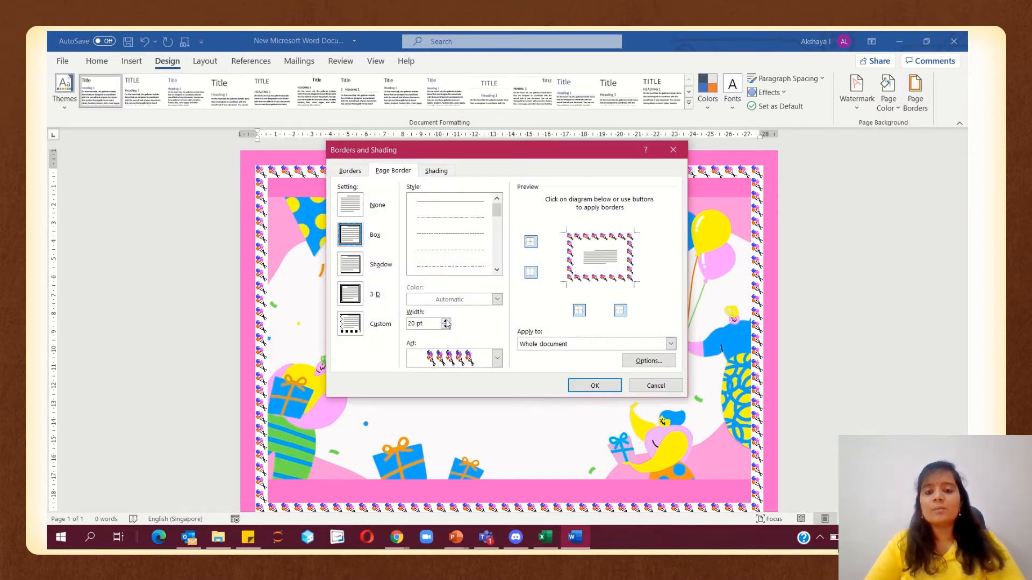
pyautogui.click(446, 320)
pyautogui.click(446, 321)
pyautogui.click(446, 321)
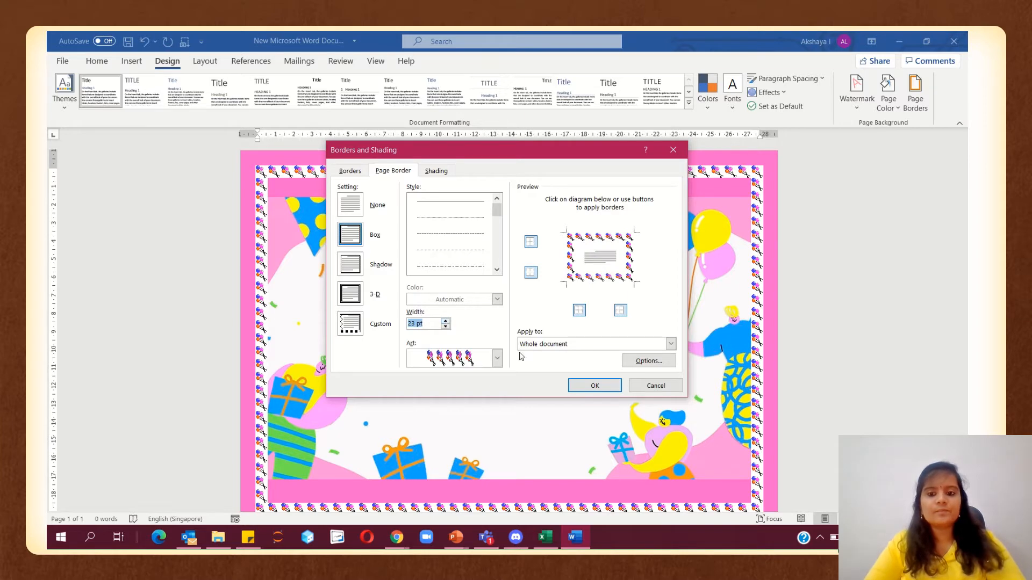
pyautogui.click(581, 387)
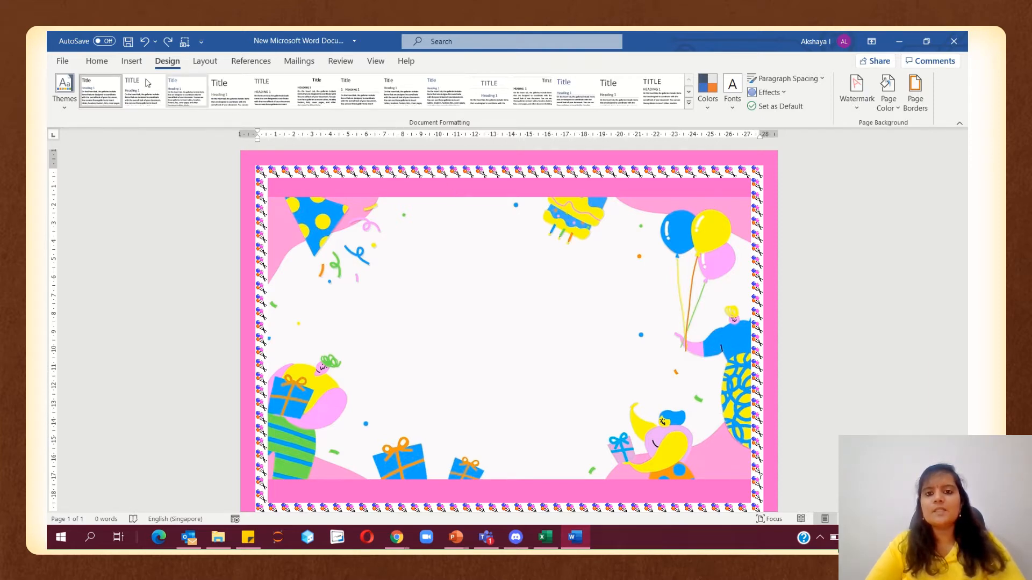
# Draw a one-line text box near the top centre reading 'Join us as we celebrate'
pyautogui.click(129, 67)
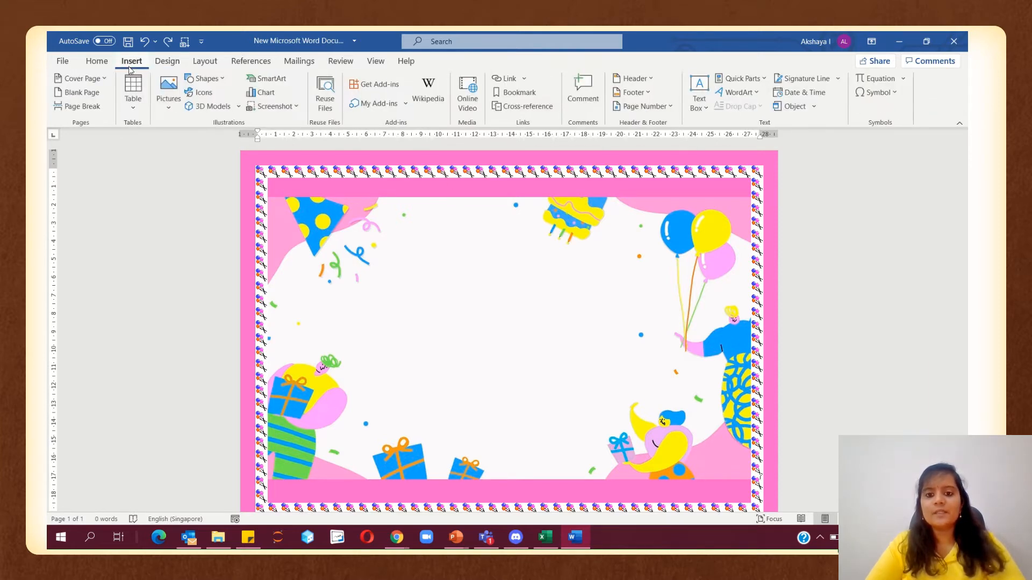
pyautogui.click(213, 79)
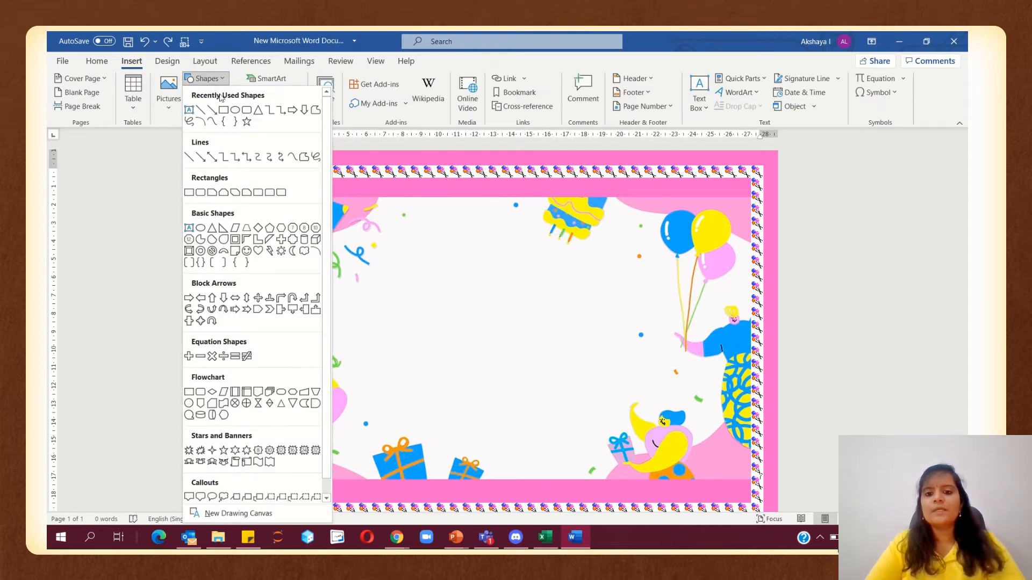
pyautogui.click(189, 110)
pyautogui.moveTo(400, 251); pyautogui.dragTo(585, 326)
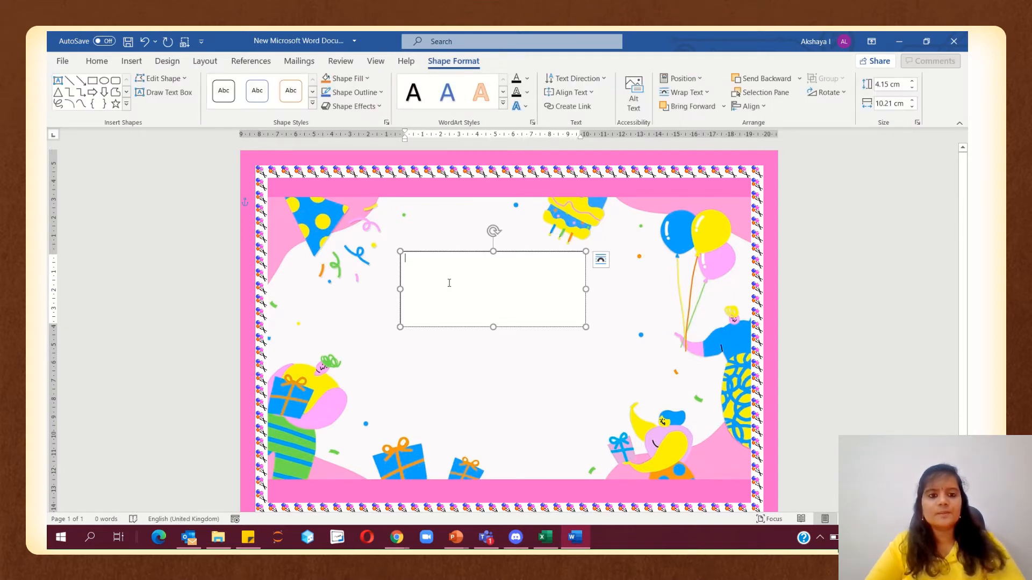
pyautogui.write('Joi')
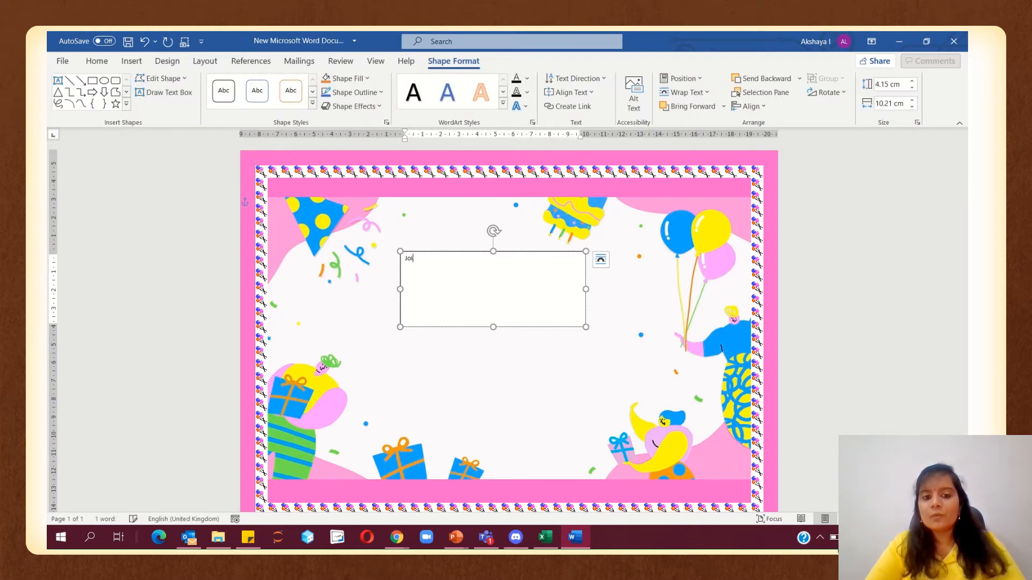
pyautogui.write('n us a')
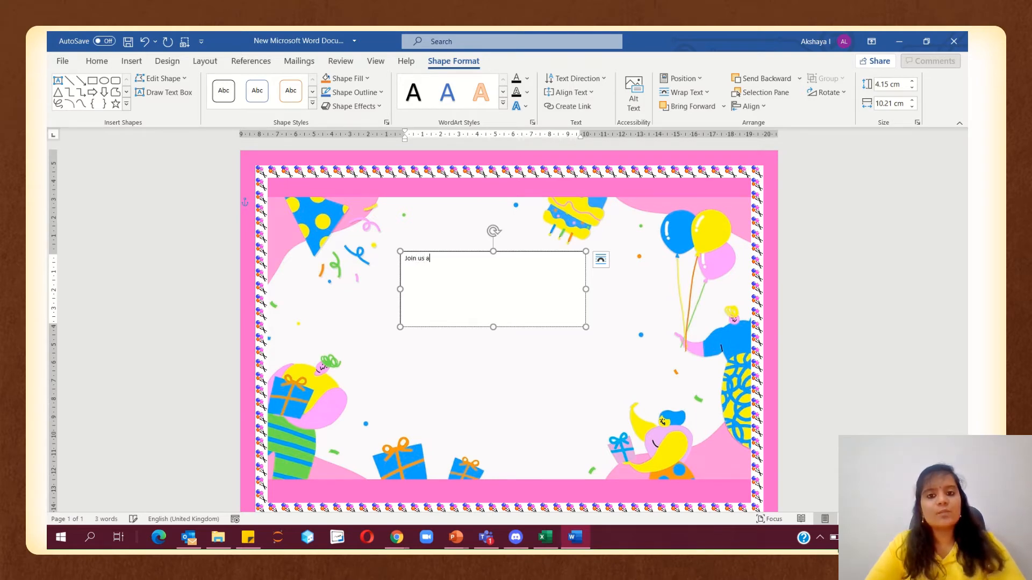
pyautogui.write('s we celebra')
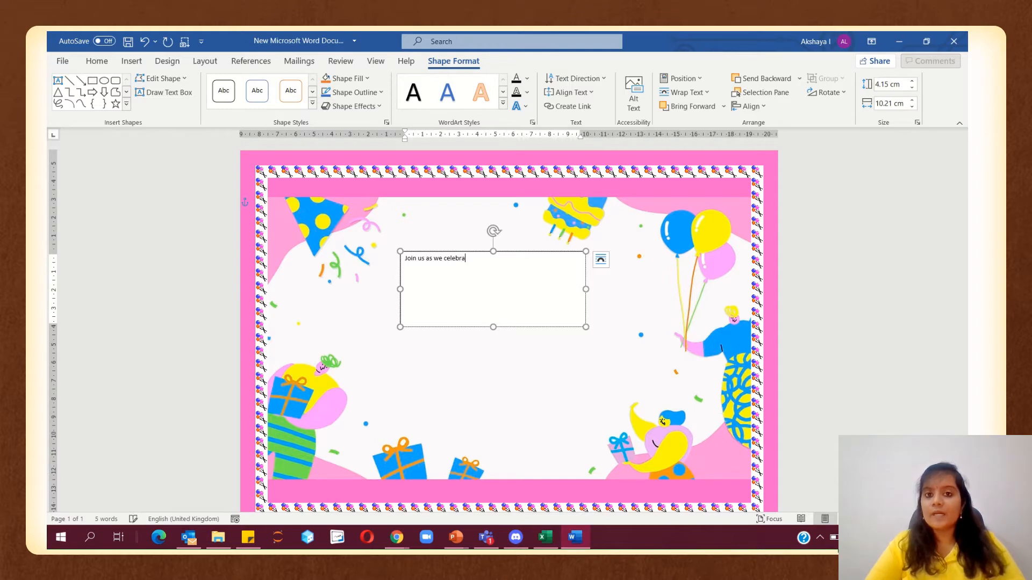
pyautogui.write('te')
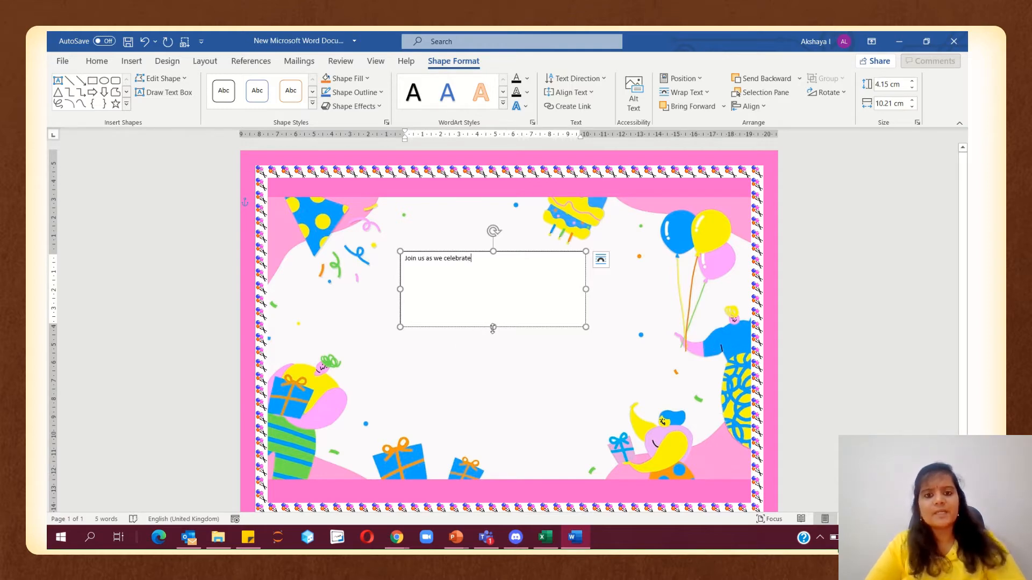
pyautogui.moveTo(493, 328); pyautogui.dragTo(492, 269)
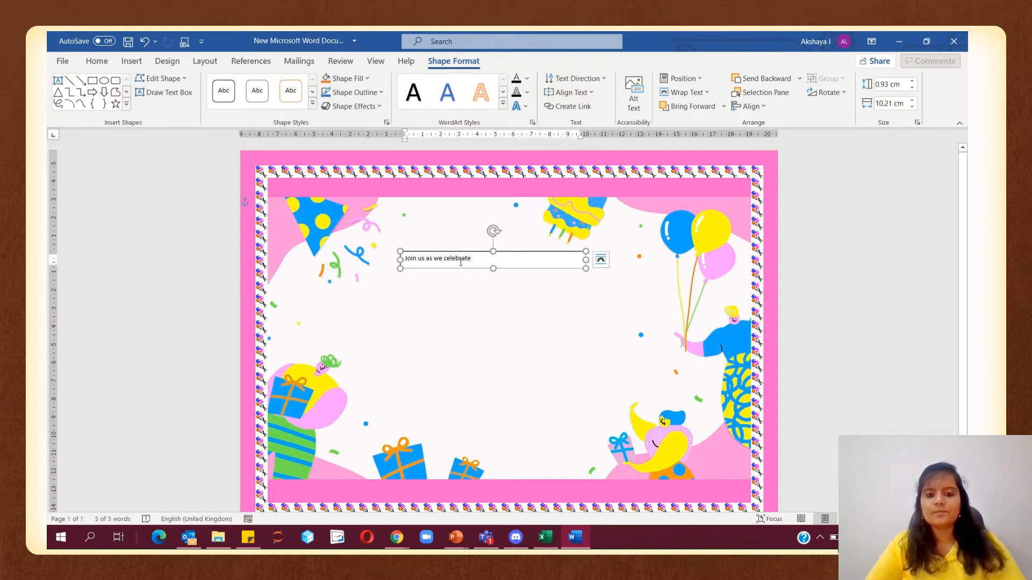
# Centre the 'Join us as we celebrate' text within its box
pyautogui.click(97, 60)
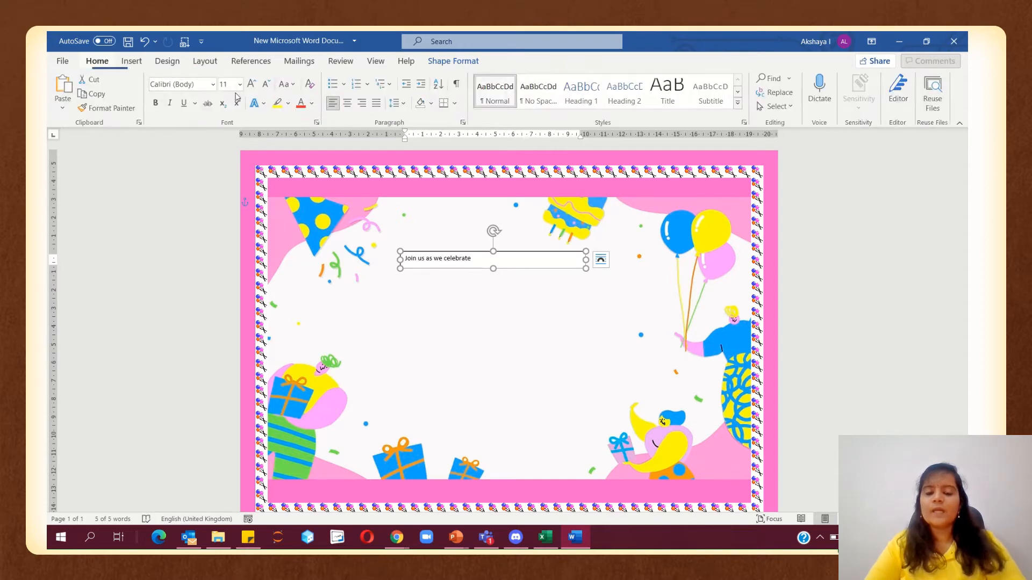
pyautogui.click(348, 104)
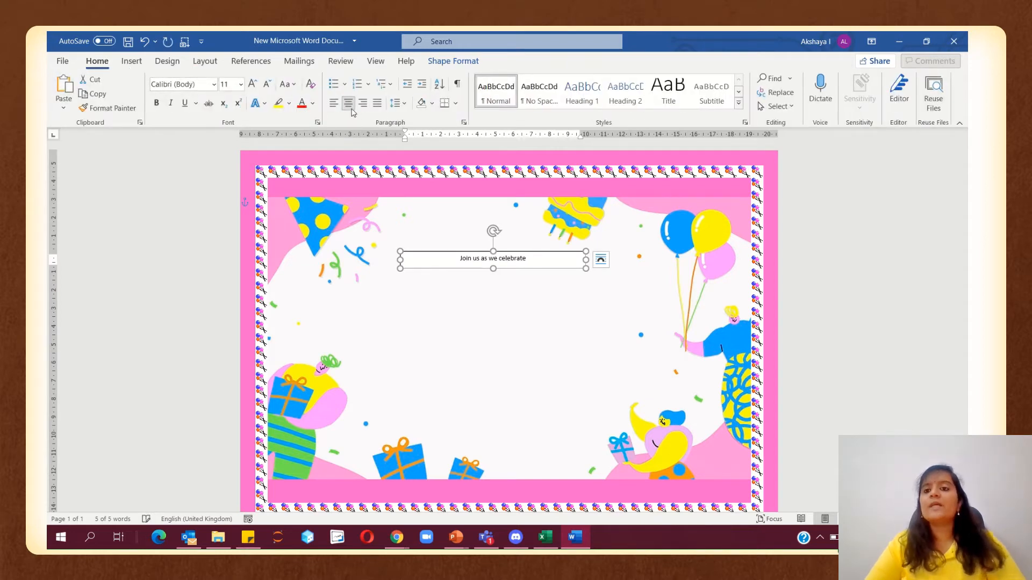
pyautogui.click(214, 86)
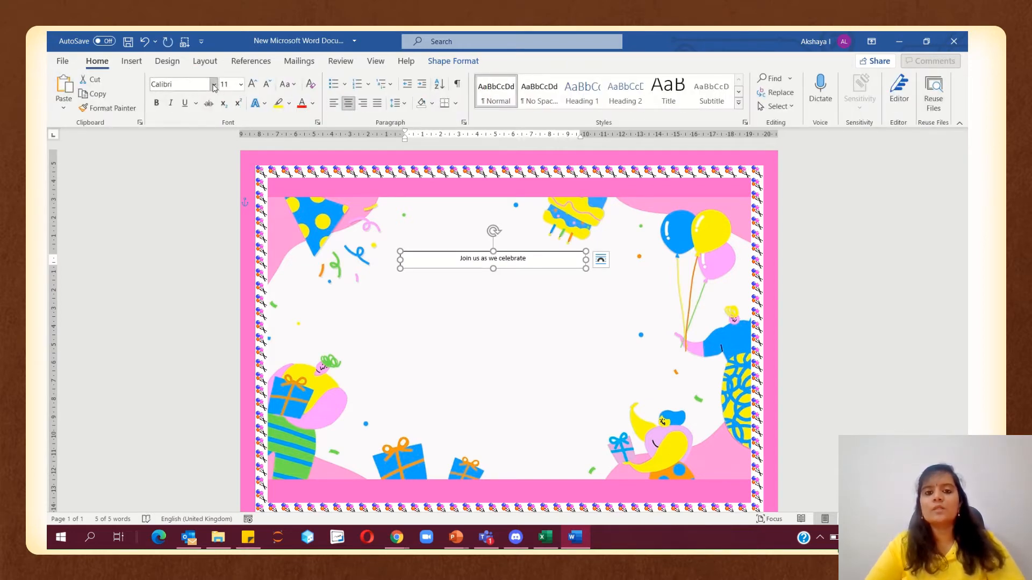
pyautogui.click(214, 85)
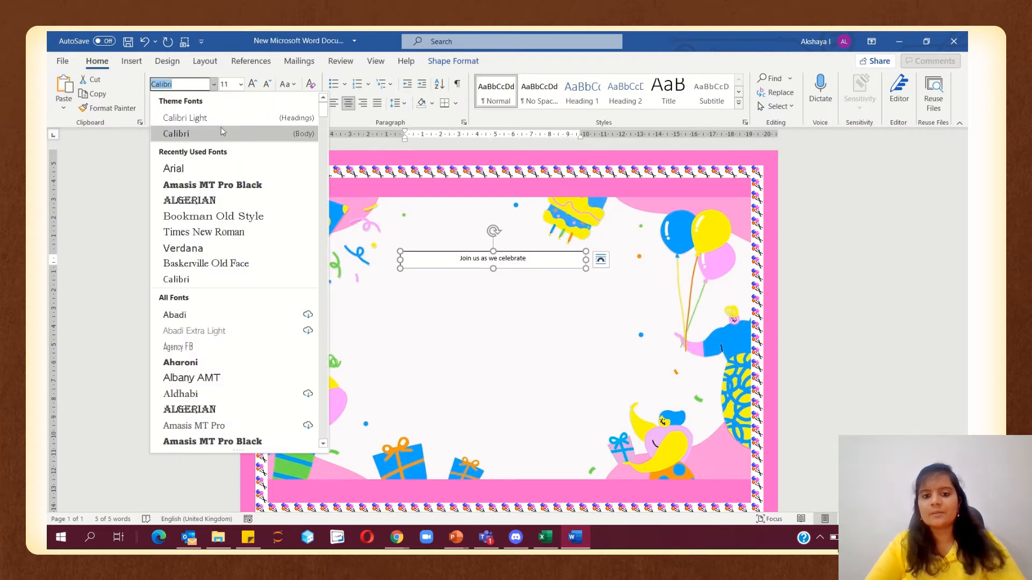
# Format the line in purple 16 pt Algerian
pyautogui.click(205, 200)
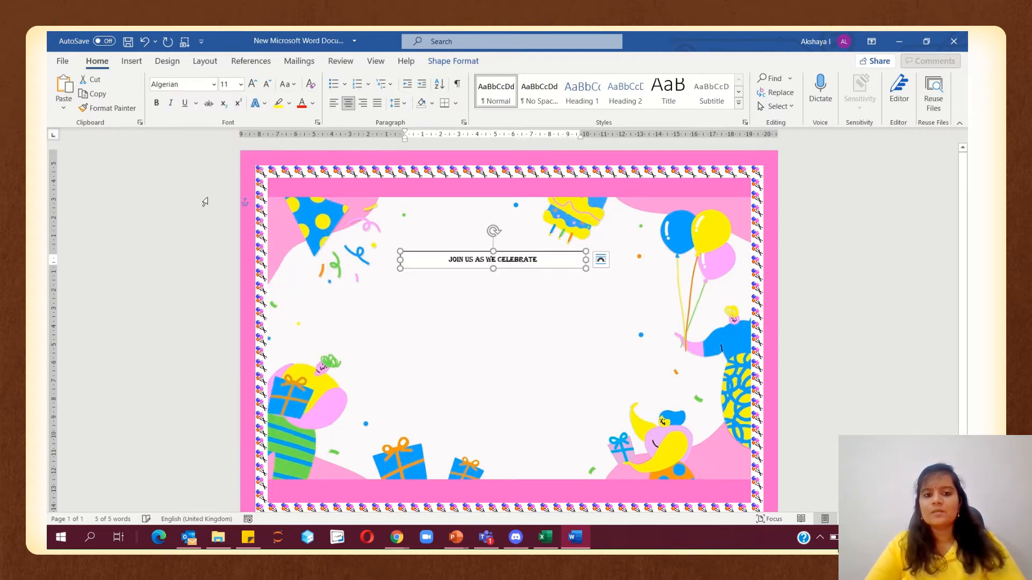
pyautogui.click(252, 85)
pyautogui.click(253, 84)
pyautogui.click(252, 84)
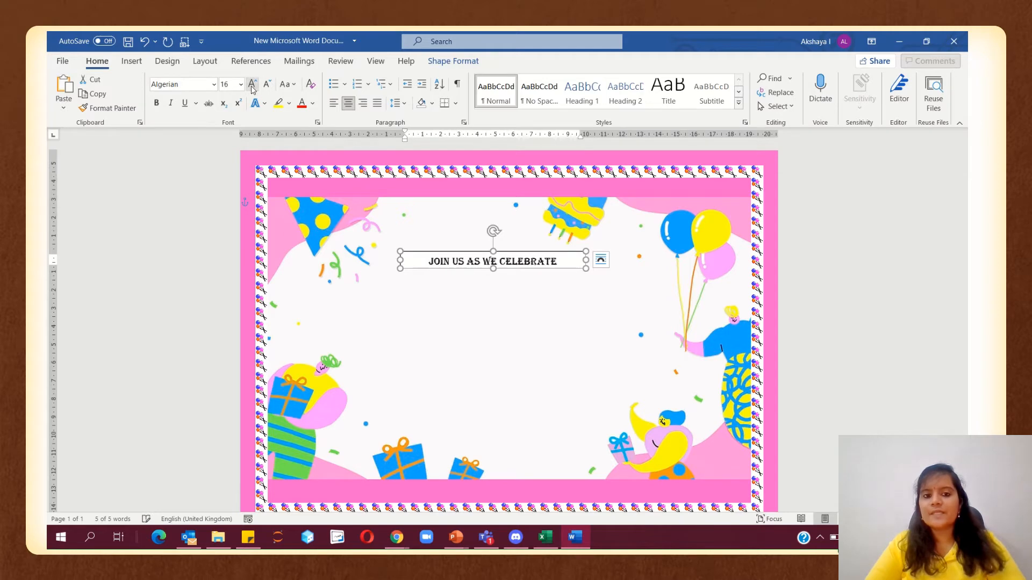
pyautogui.moveTo(510, 271)
pyautogui.mouseDown()
pyautogui.moveTo(526, 277)
pyautogui.moveTo(517, 277)
pyautogui.mouseUp()
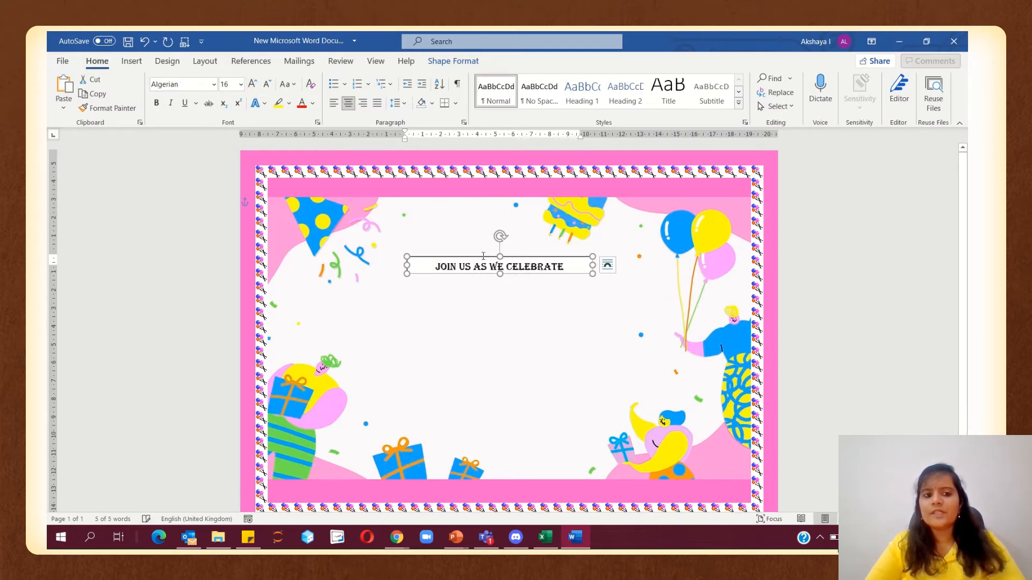
pyautogui.click(312, 103)
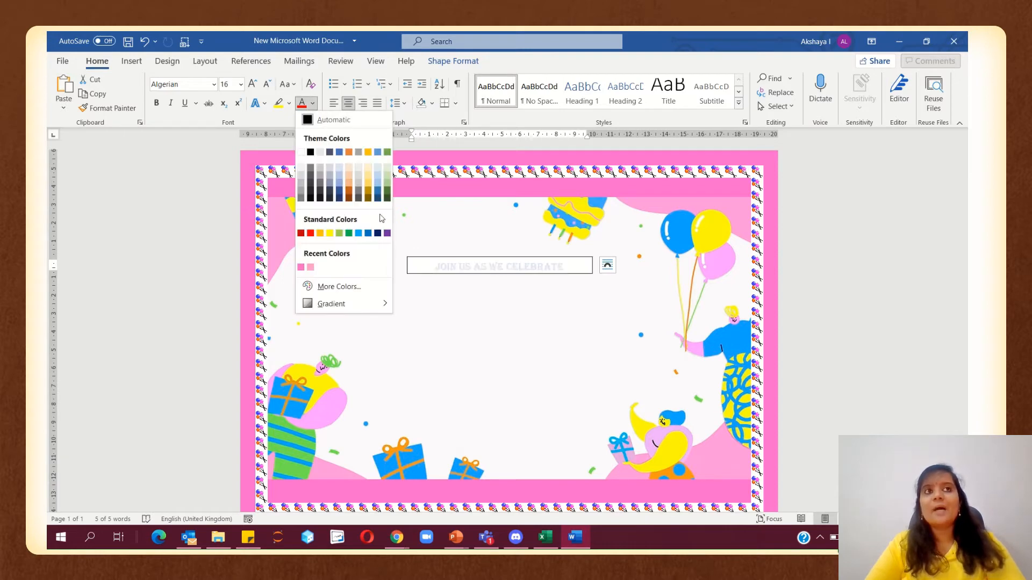
pyautogui.click(433, 302)
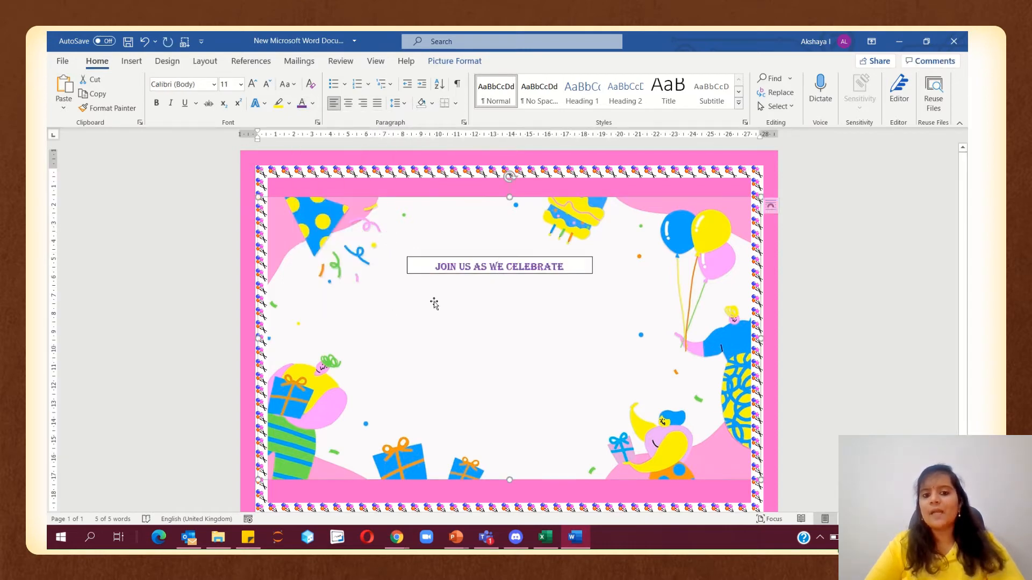
# Remove the text box's outline and background fill
pyautogui.click(419, 274)
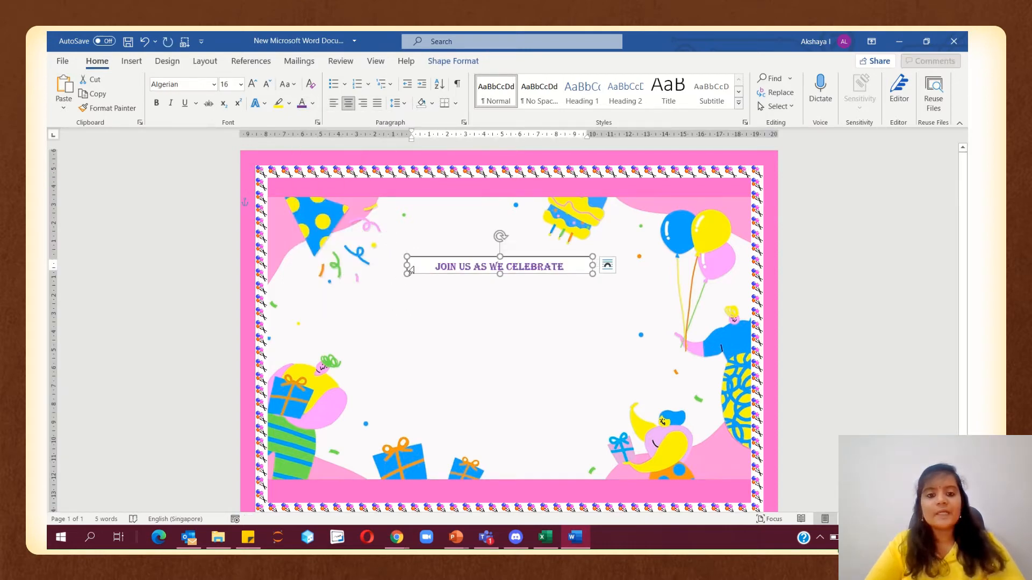
pyautogui.click(463, 63)
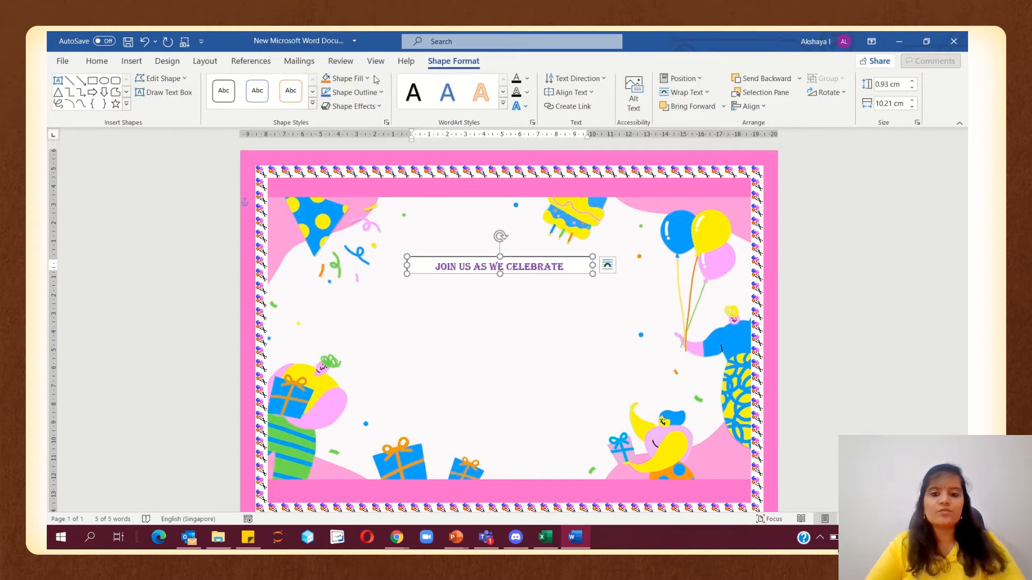
pyautogui.click(353, 93)
pyautogui.click(359, 258)
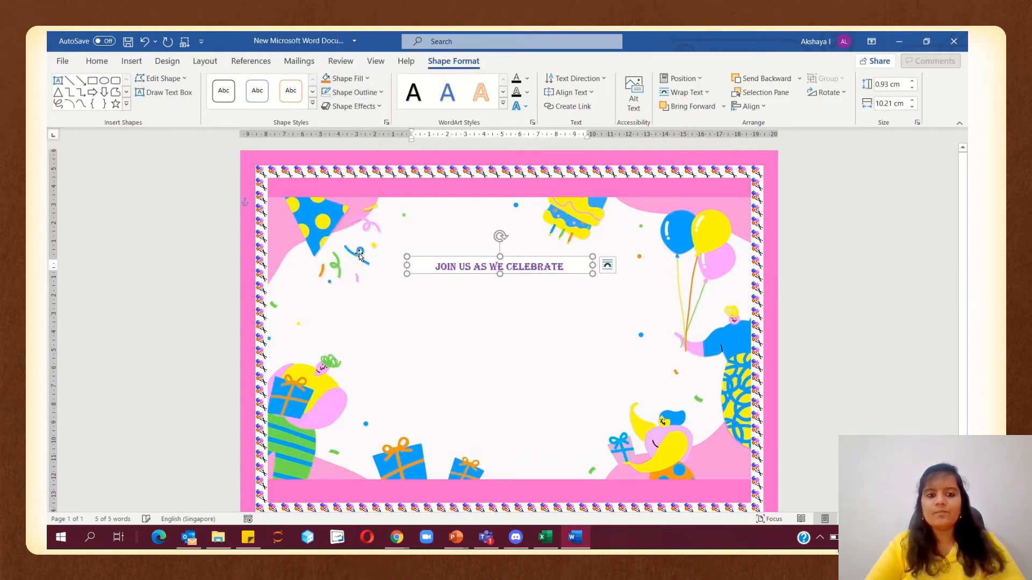
pyautogui.click(358, 275)
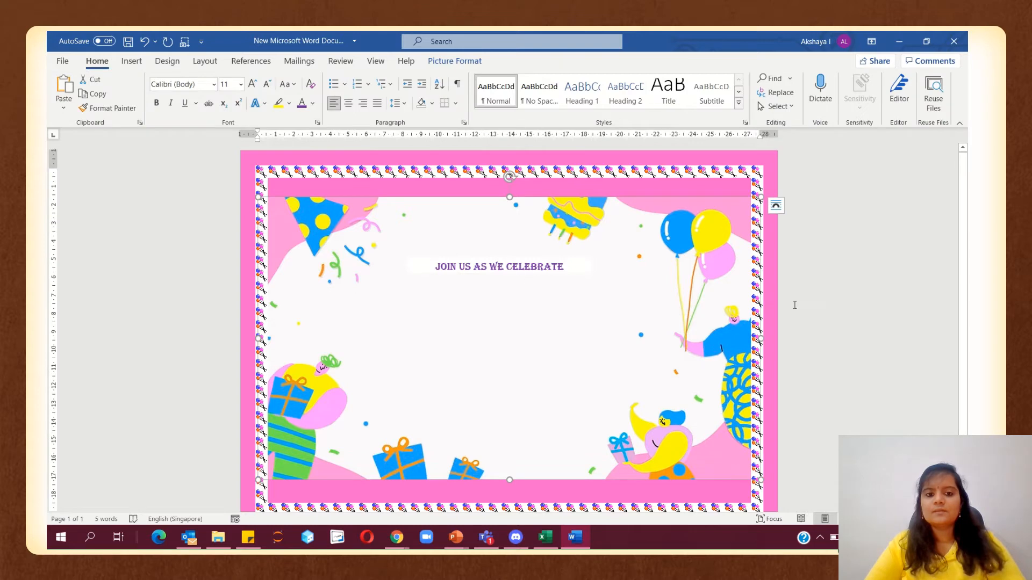
pyautogui.click(472, 260)
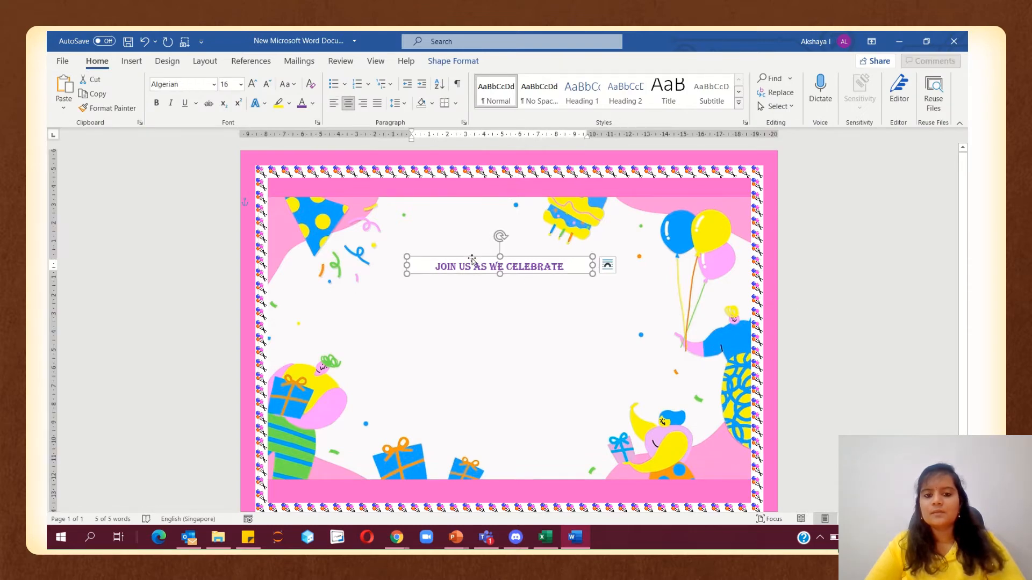
pyautogui.click(453, 61)
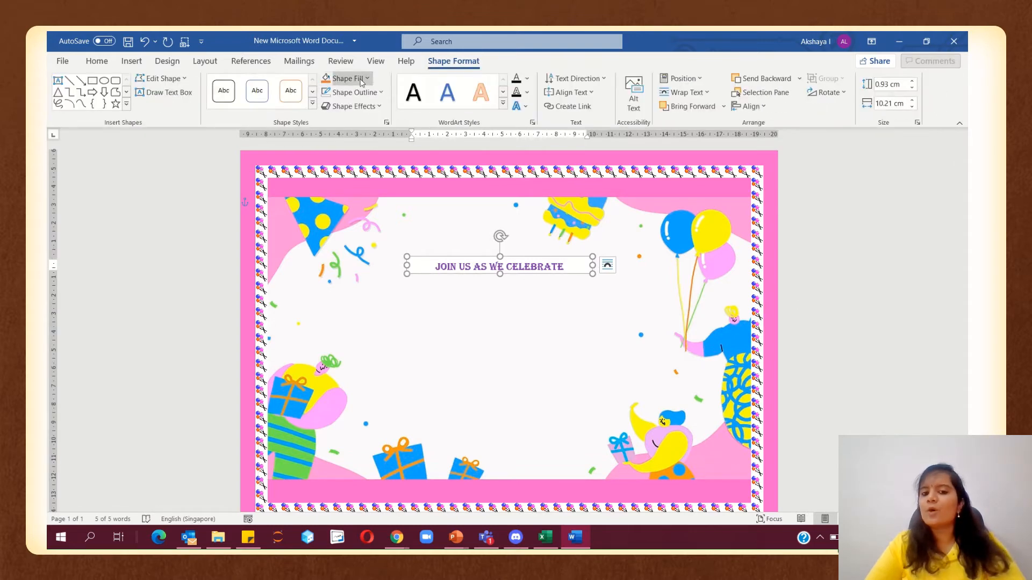
pyautogui.click(365, 78)
pyautogui.click(352, 243)
pyautogui.click(840, 241)
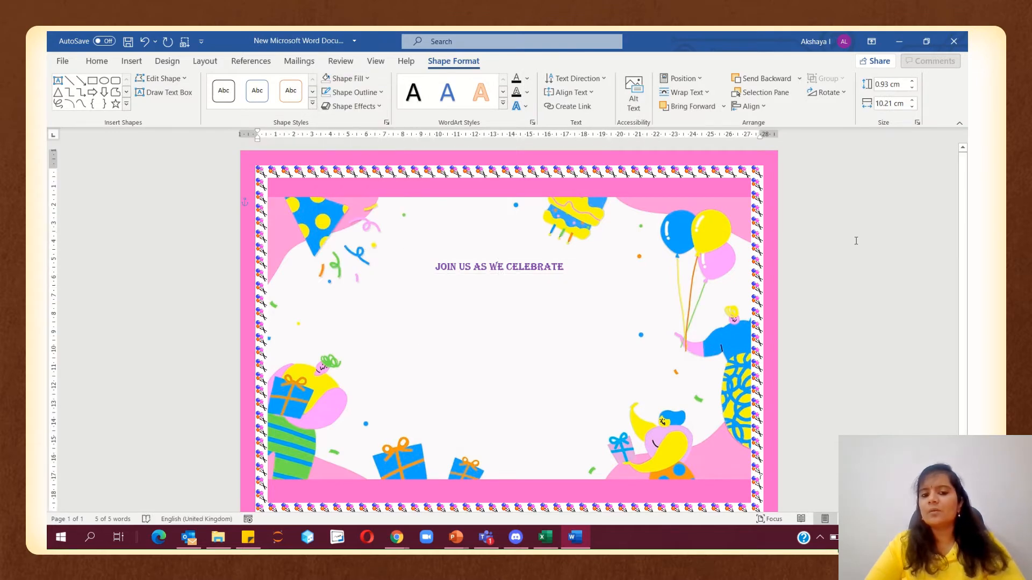
# Insert yellow-style WordArt and place it below the heading
pyautogui.click(129, 62)
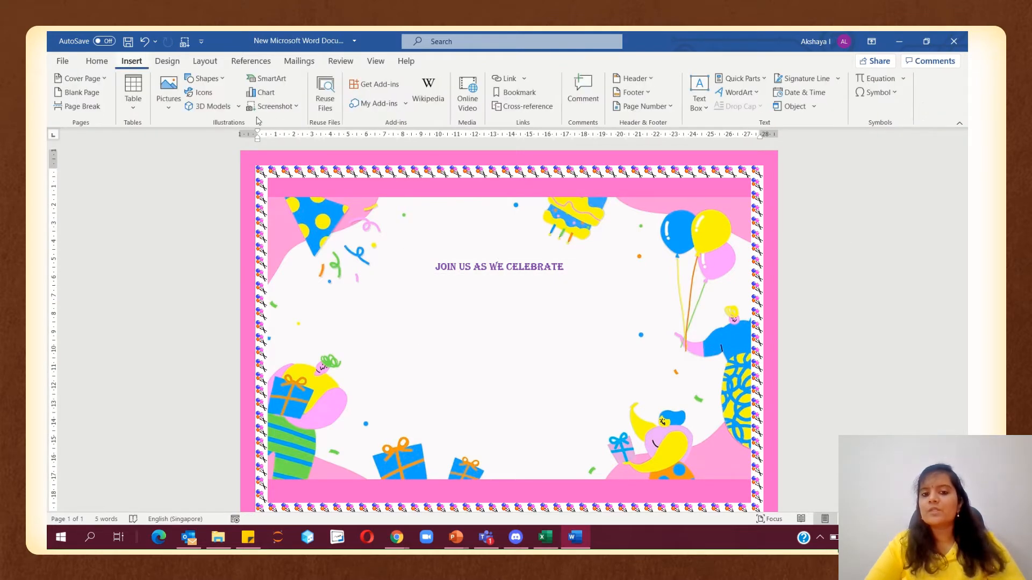
pyautogui.click(739, 93)
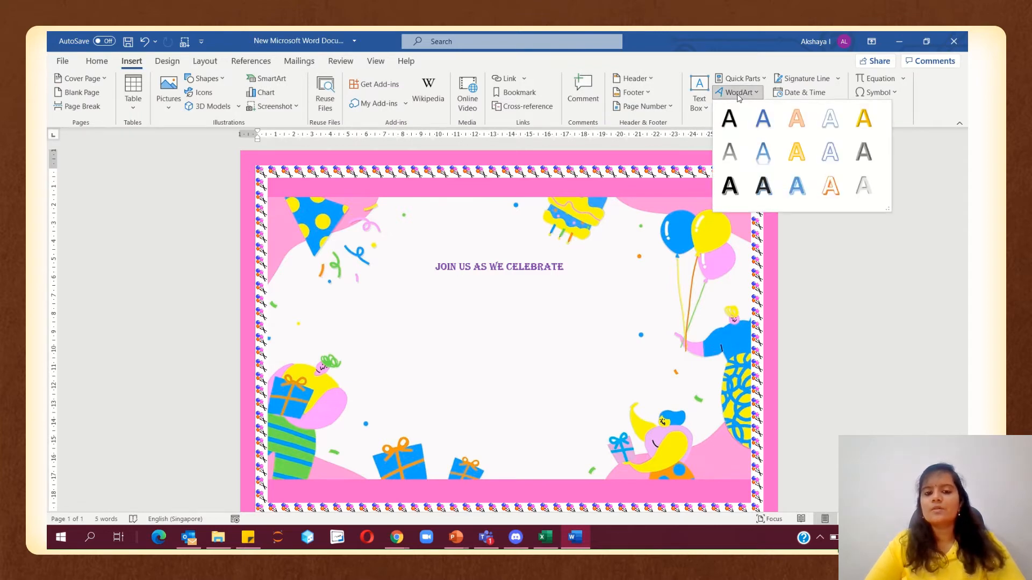
pyautogui.click(796, 152)
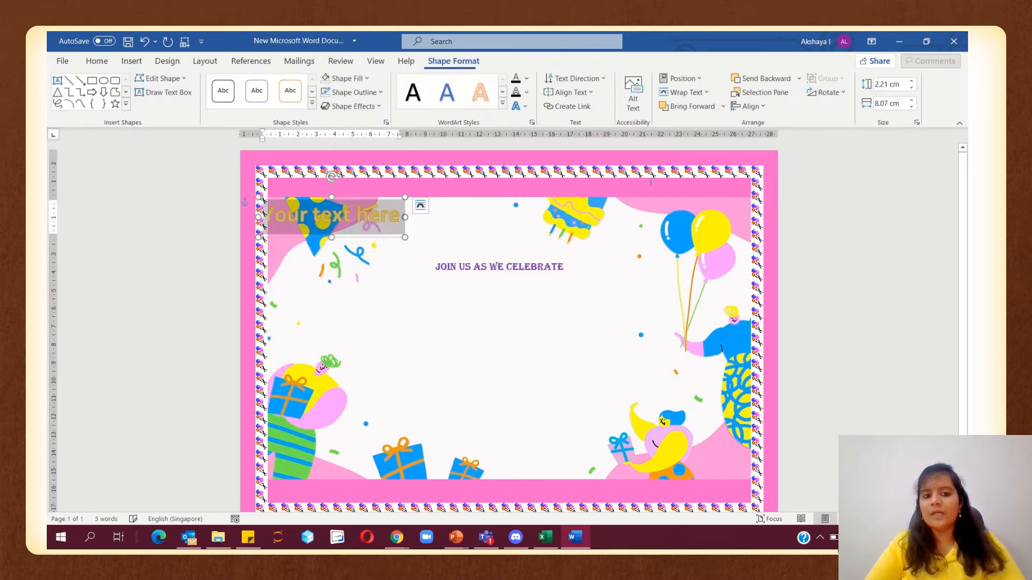
pyautogui.moveTo(387, 200); pyautogui.dragTo(526, 307)
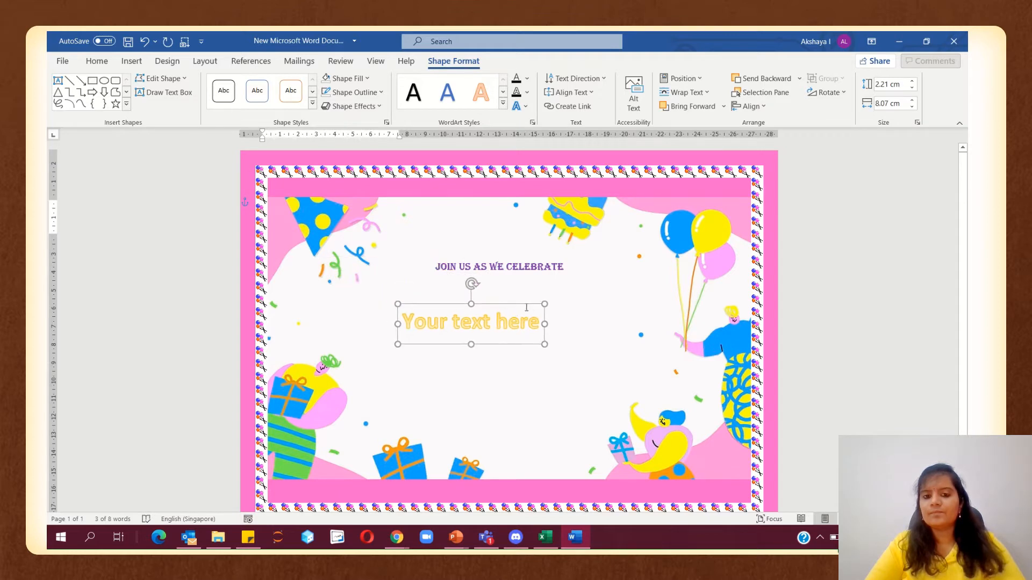
pyautogui.moveTo(404, 321); pyautogui.dragTo(532, 323)
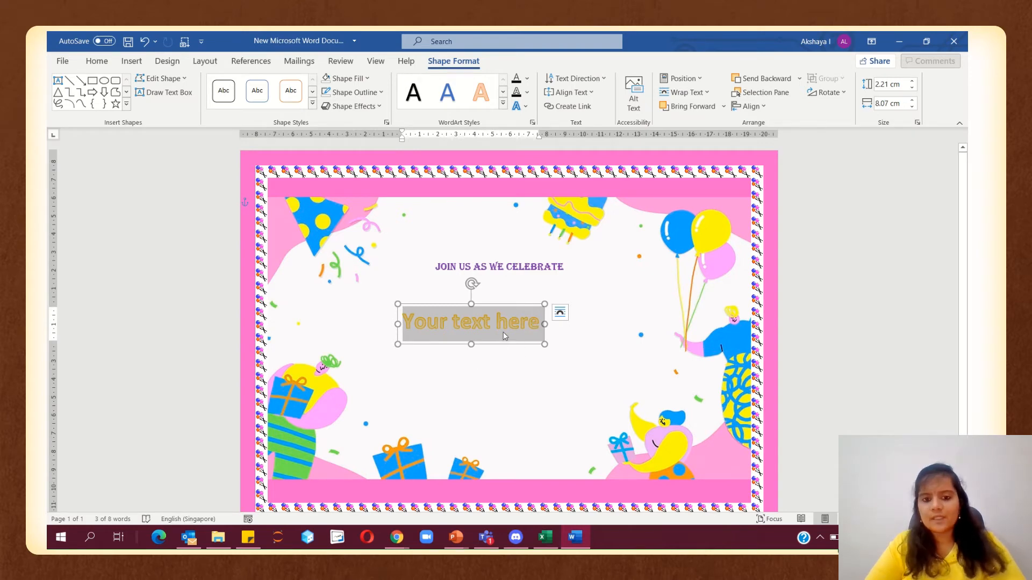
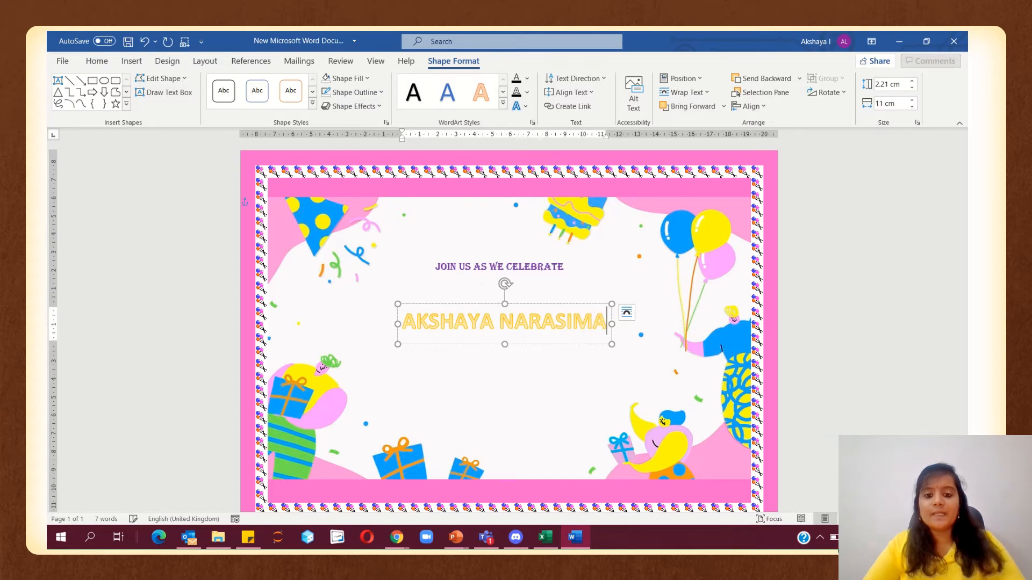
# Replace the WordArt placeholder with the celebrant's full name and move it closer to the heading
pyautogui.press('BackSpace')
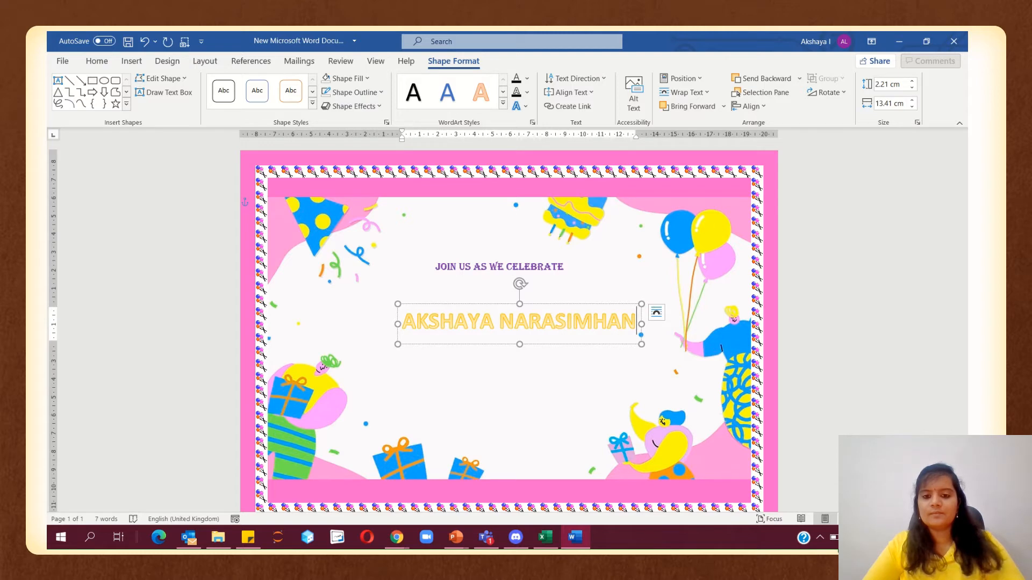
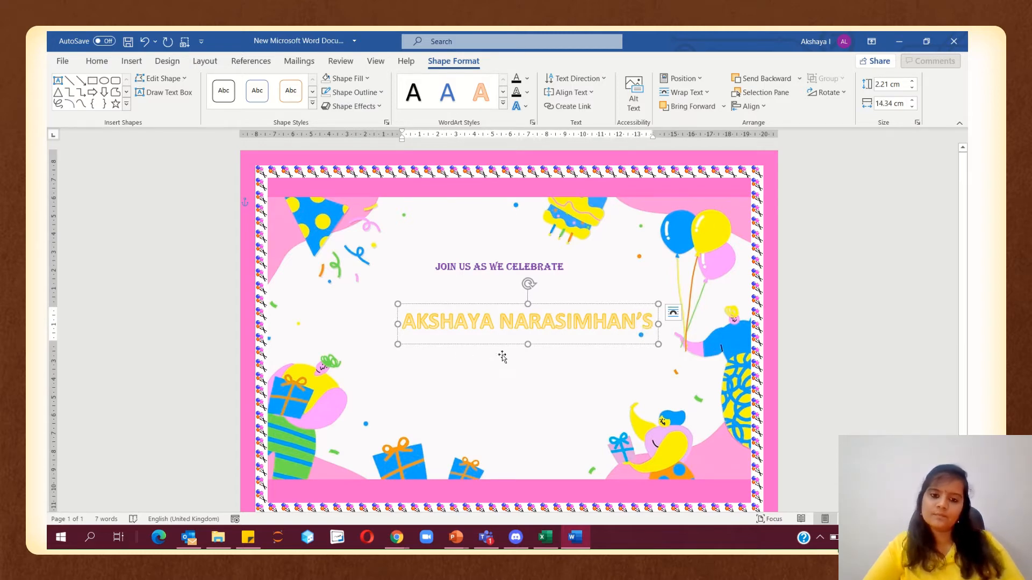
pyautogui.moveTo(500, 345); pyautogui.dragTo(473, 322)
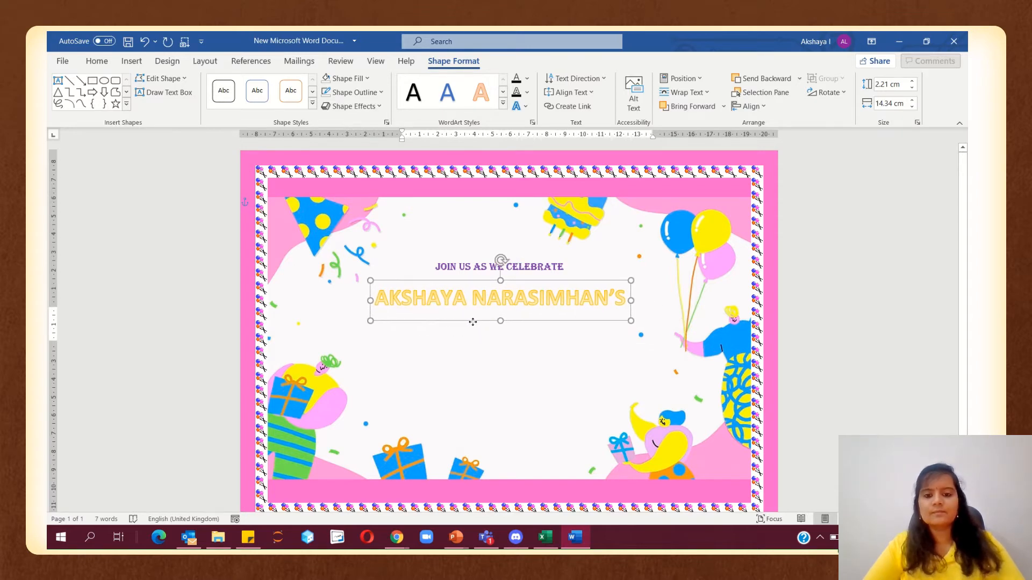
# Give the name's letters a black text outline
pyautogui.click(529, 93)
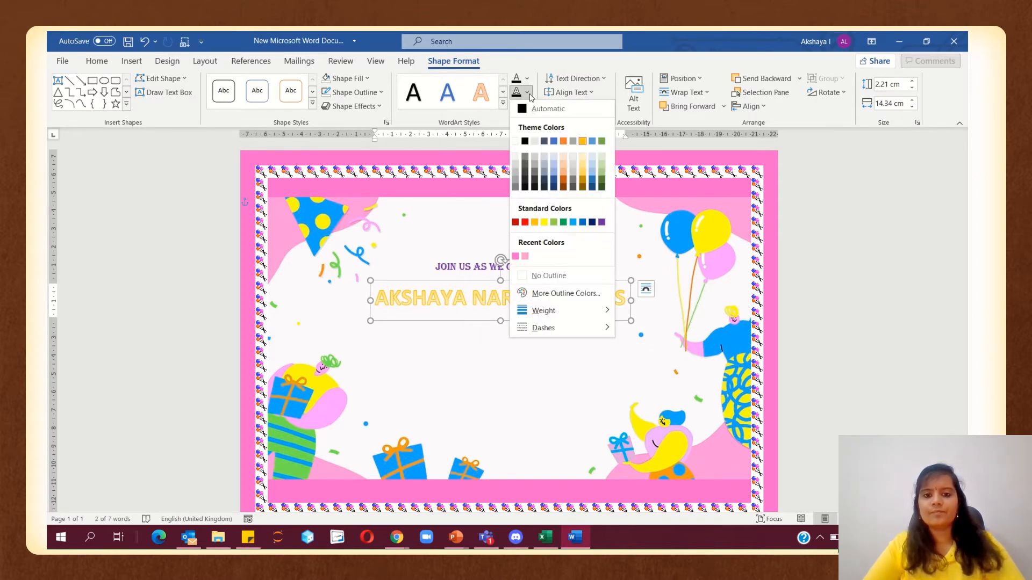
pyautogui.click(527, 142)
pyautogui.click(812, 284)
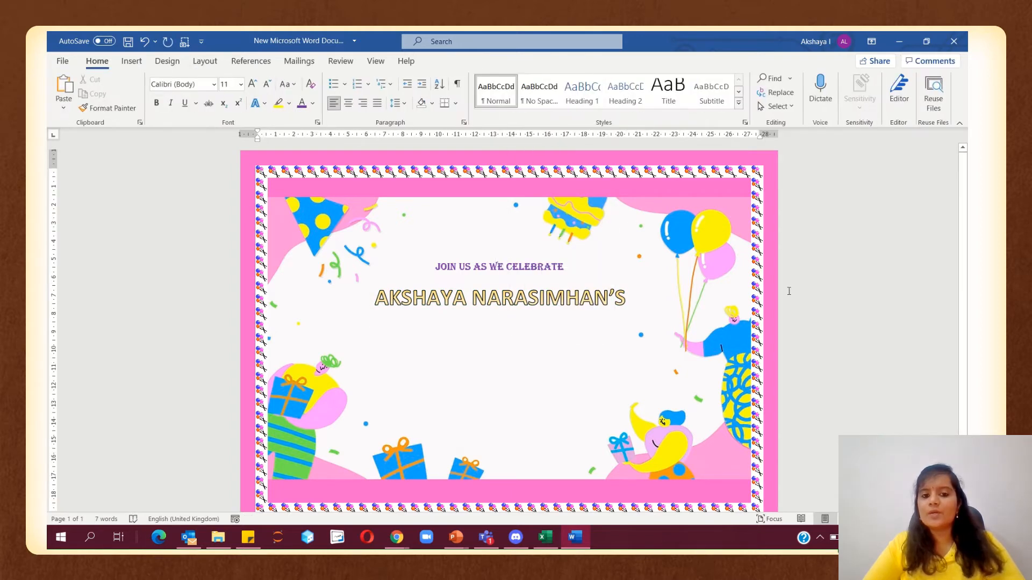
pyautogui.click(133, 62)
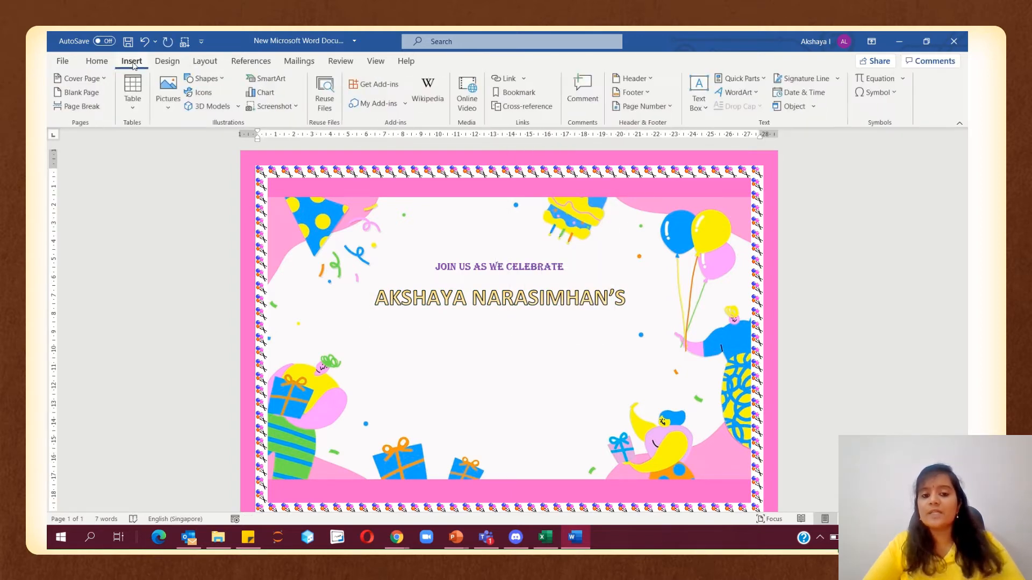
# Draw a text box below the name containing 'BIRTHDAY PARTY'
pyautogui.click(224, 82)
pyautogui.click(189, 112)
pyautogui.moveTo(417, 323); pyautogui.dragTo(610, 367)
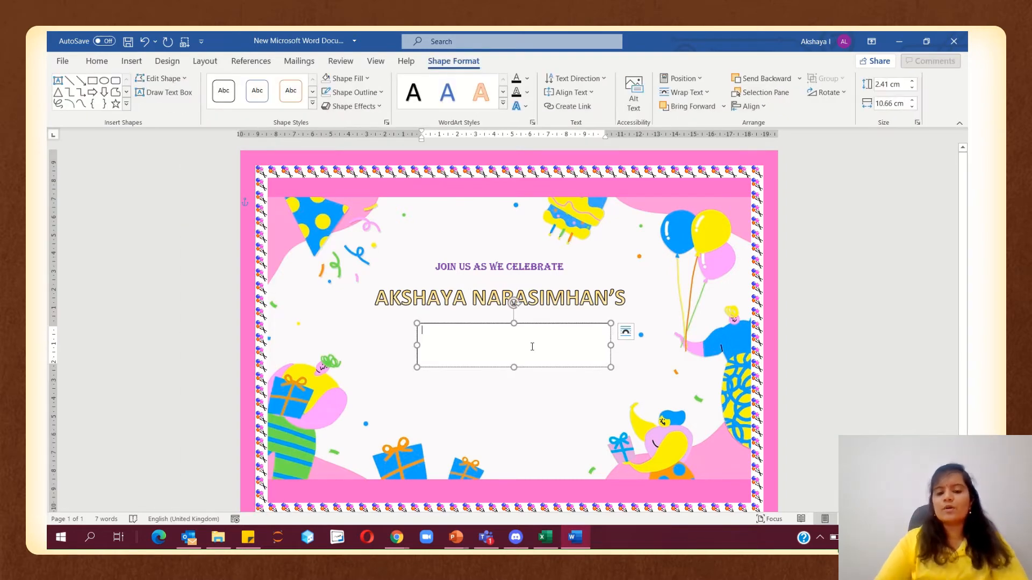
pyautogui.write('BIRTHDAY')
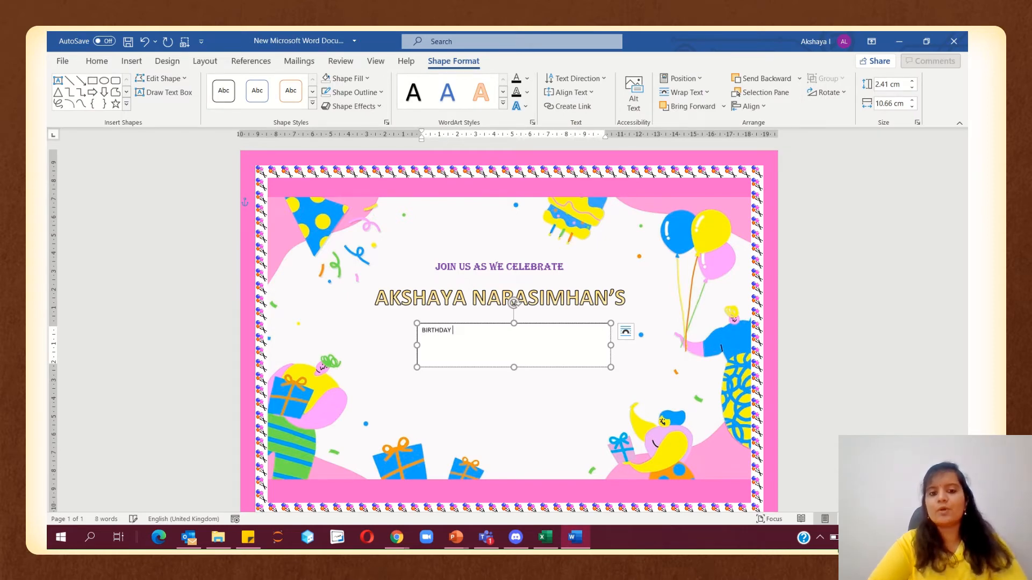
pyautogui.write(' PARTY')
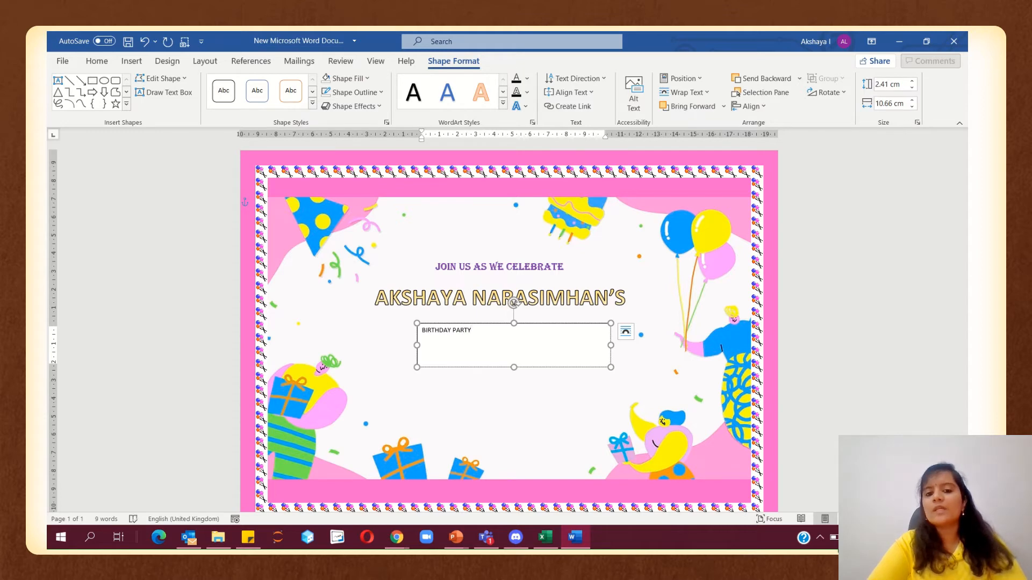
pyautogui.click(445, 368)
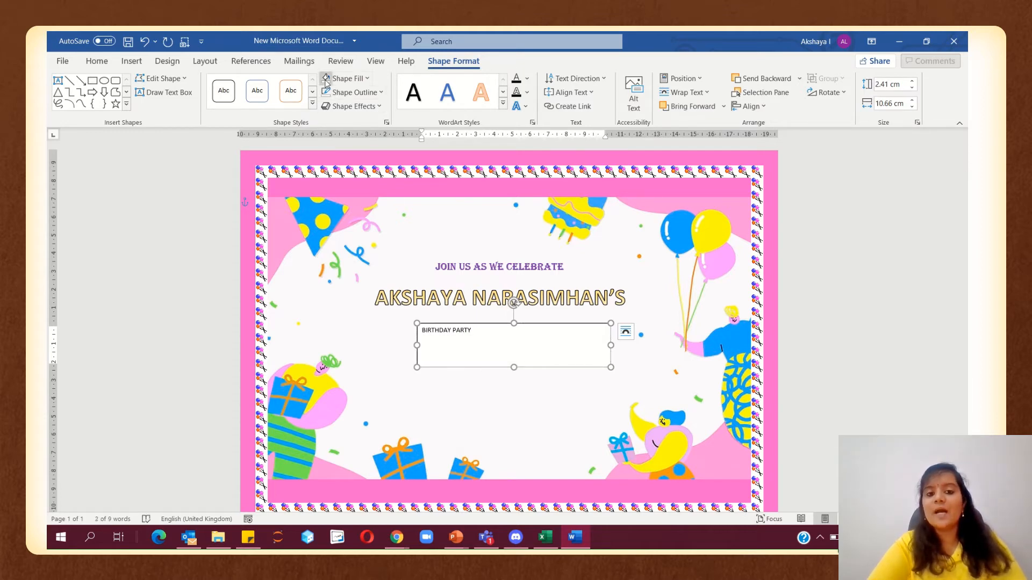
pyautogui.click(106, 61)
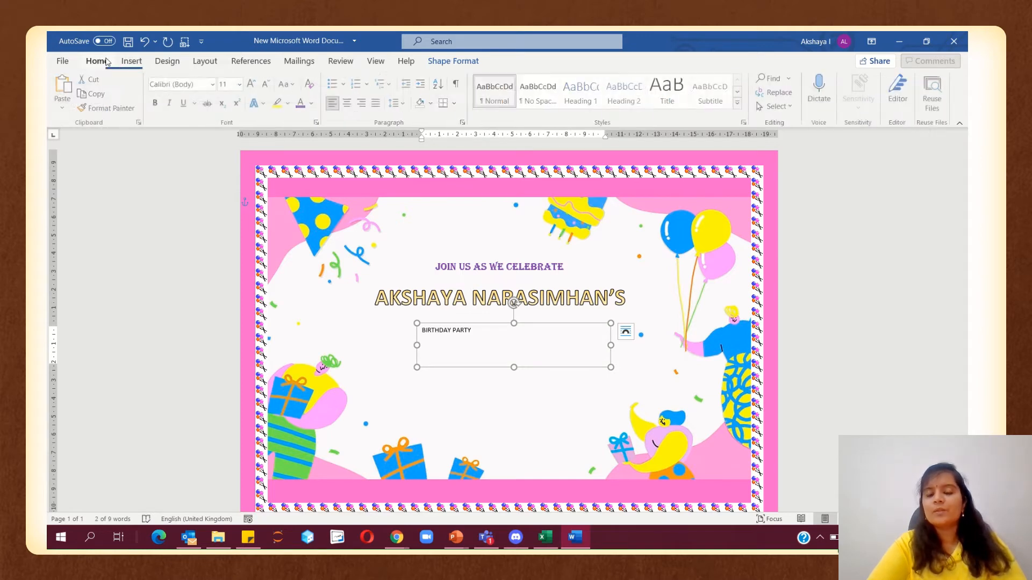
pyautogui.click(213, 84)
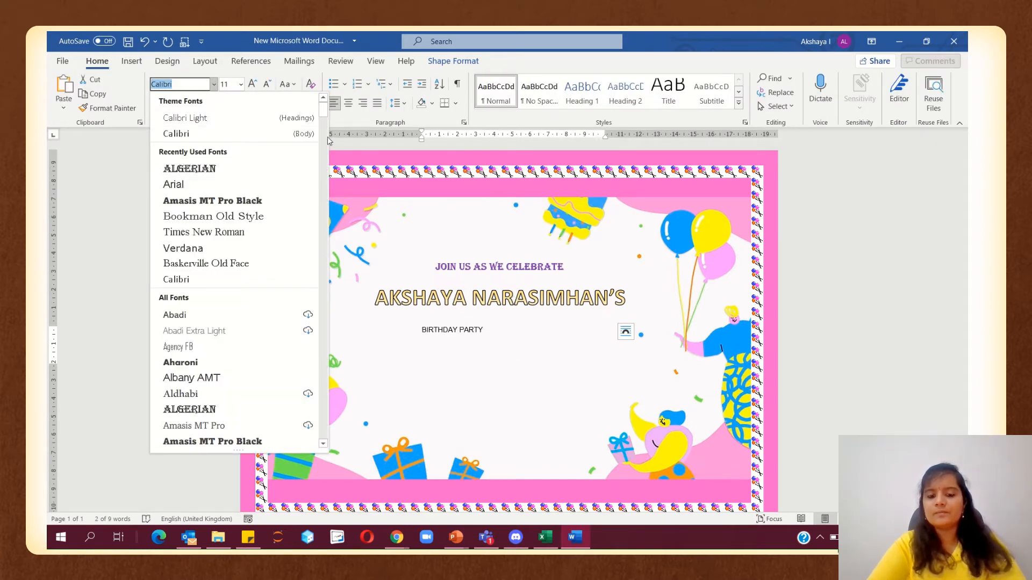
# Format BIRTHDAY PARTY as 22 pt Berlin Sans FB Demi, centred under the name
pyautogui.moveTo(323, 110); pyautogui.dragTo(326, 153)
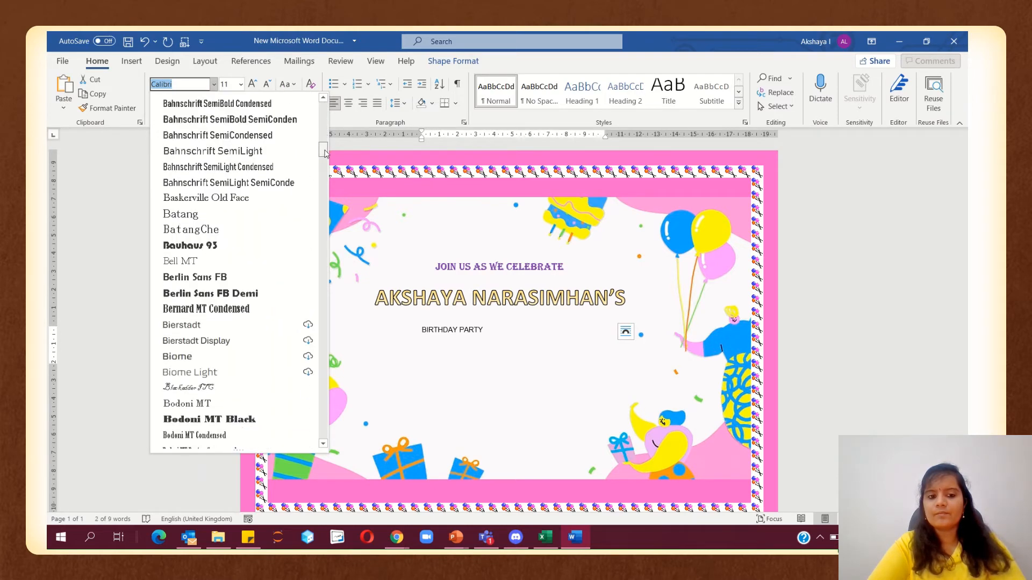
pyautogui.click(268, 293)
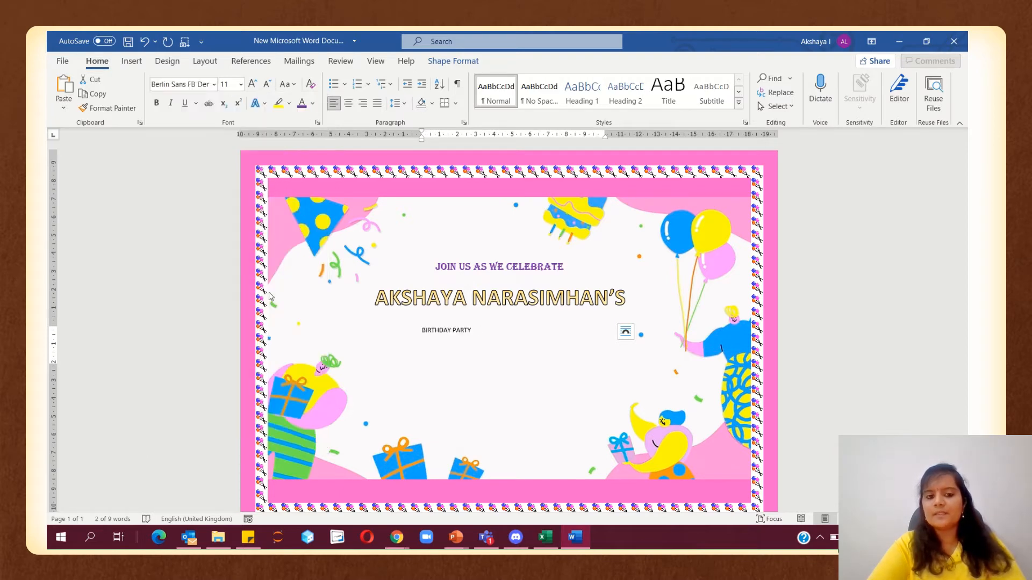
pyautogui.click(254, 84)
pyautogui.click(255, 84)
pyautogui.click(255, 84)
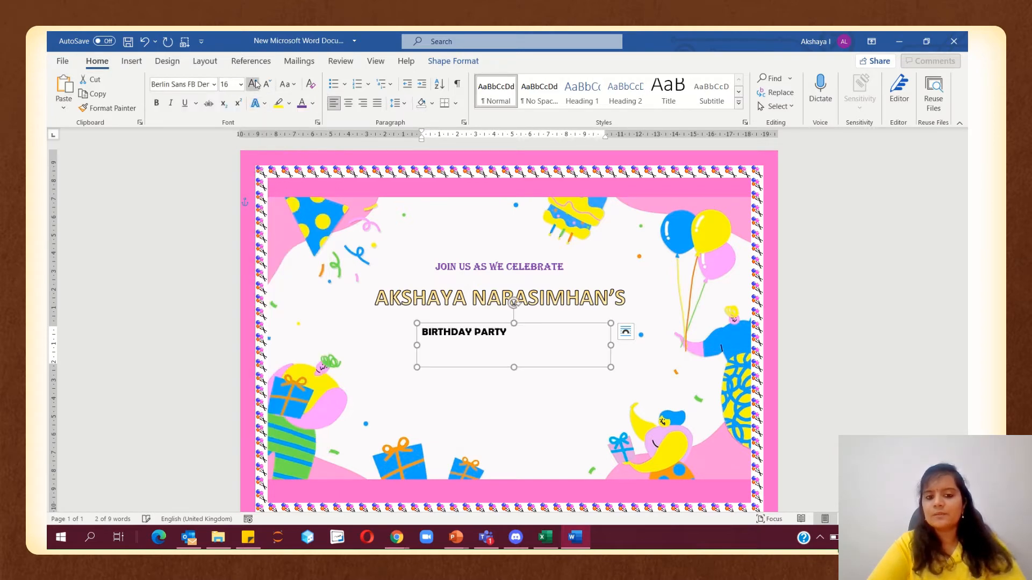
pyautogui.click(255, 85)
pyautogui.click(255, 85)
pyautogui.click(255, 85)
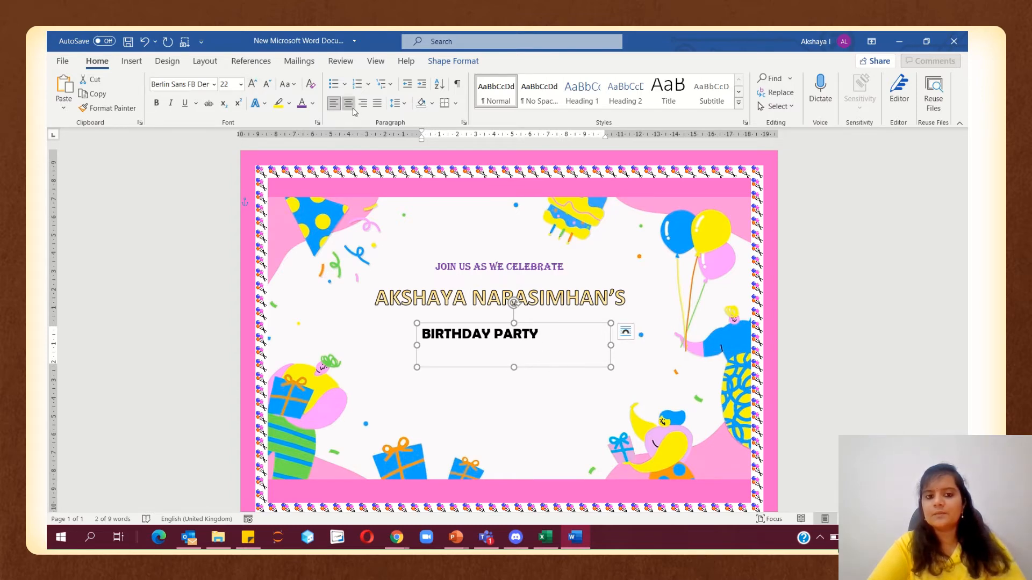
pyautogui.hotkey('ctrl', 'e')
pyautogui.moveTo(491, 365); pyautogui.dragTo(480, 365)
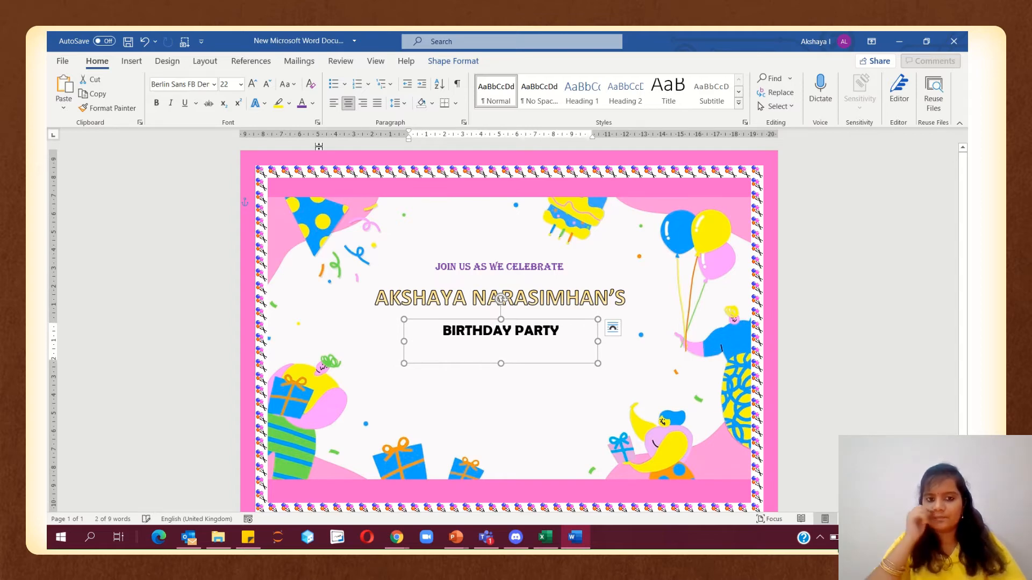
# Colour the BIRTHDAY PARTY text standard red
pyautogui.click(312, 103)
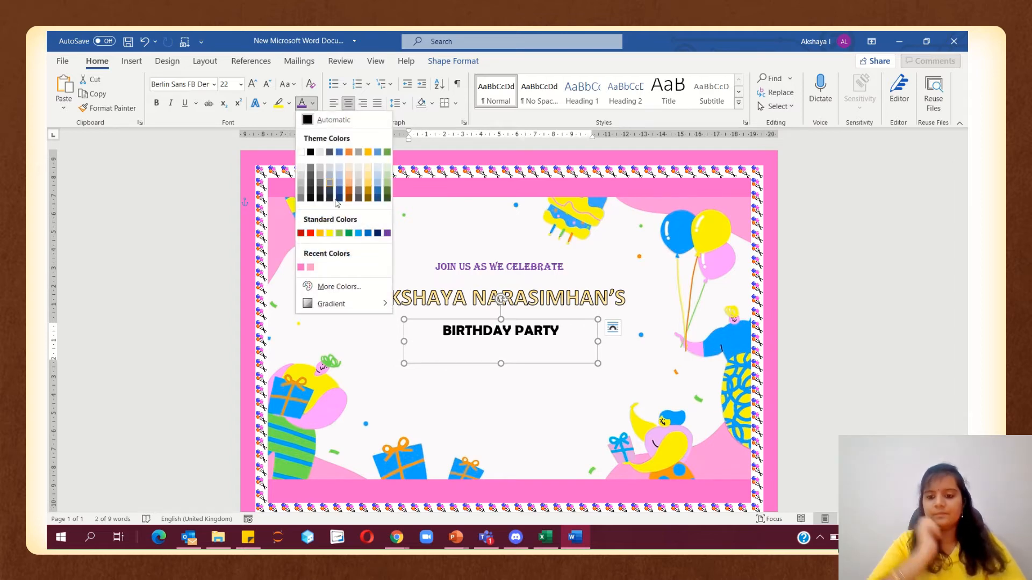
pyautogui.click(311, 233)
pyautogui.click(927, 371)
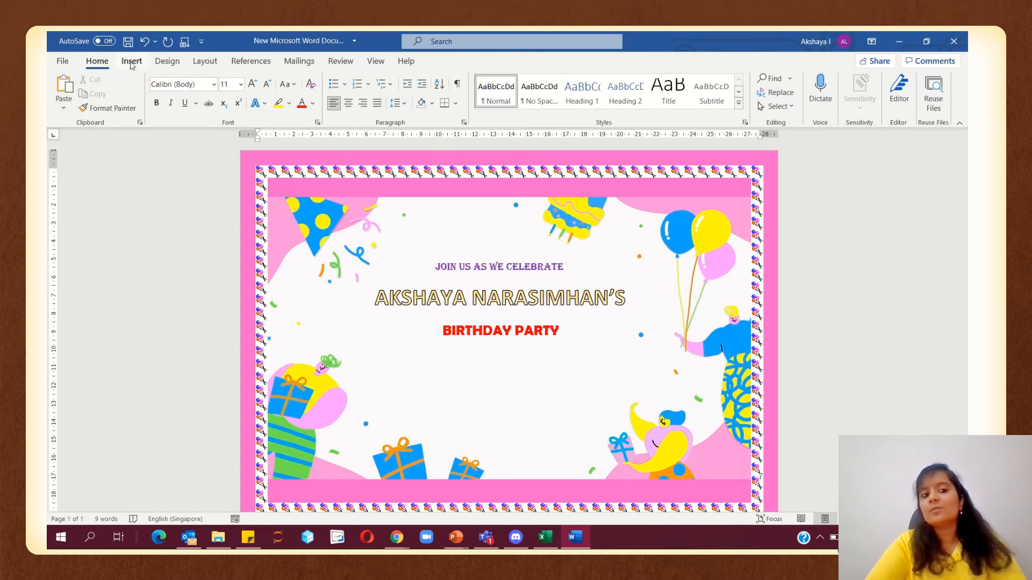
# Draw a text box listing 'SAVE THE DATE', '30th July 2021' and '5pm to 7pm'
pyautogui.click(132, 62)
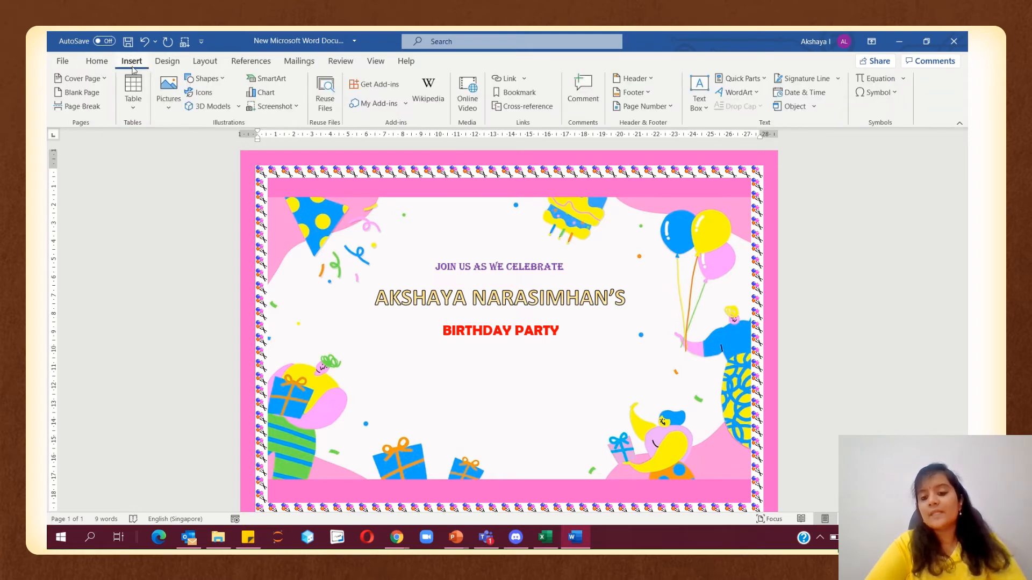
pyautogui.click(214, 86)
pyautogui.click(189, 110)
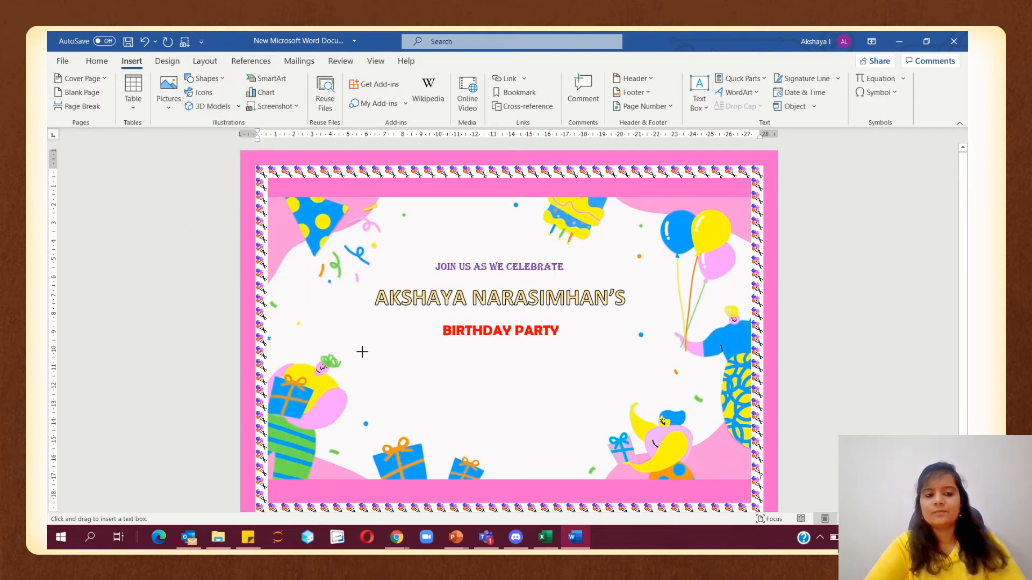
pyautogui.moveTo(407, 389); pyautogui.dragTo(578, 438)
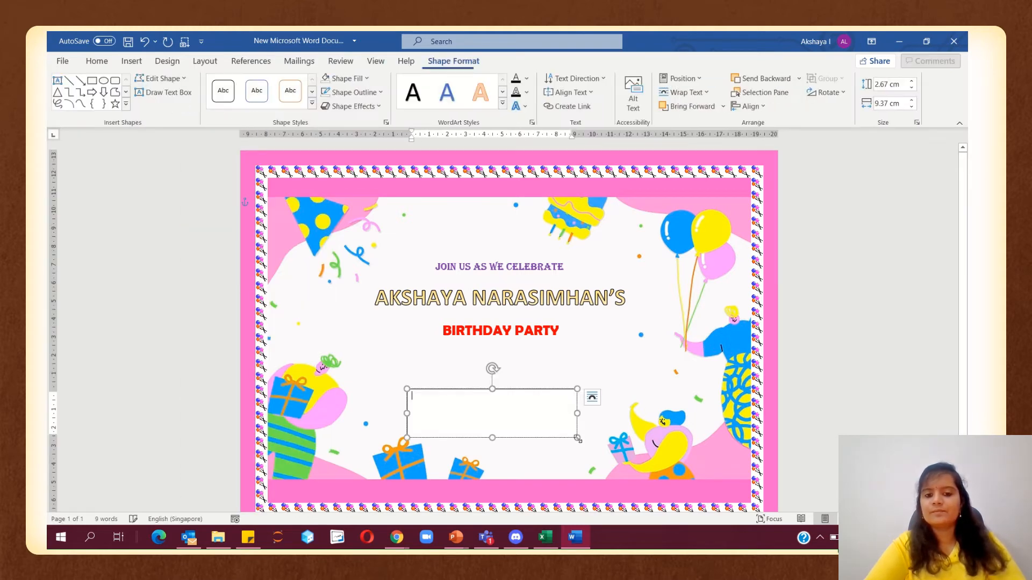
pyautogui.write('SAVE THE D')
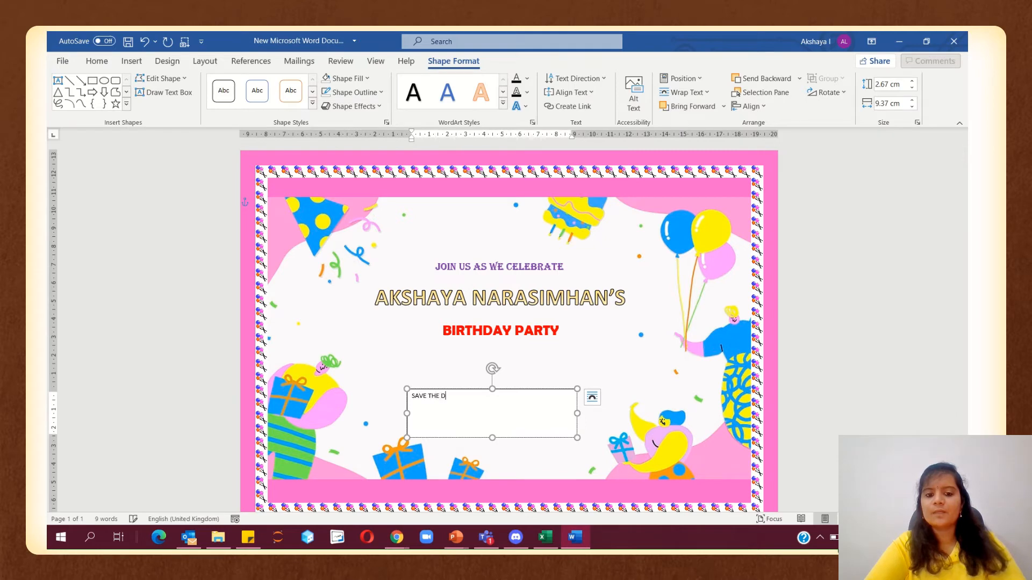
pyautogui.write('ATE')
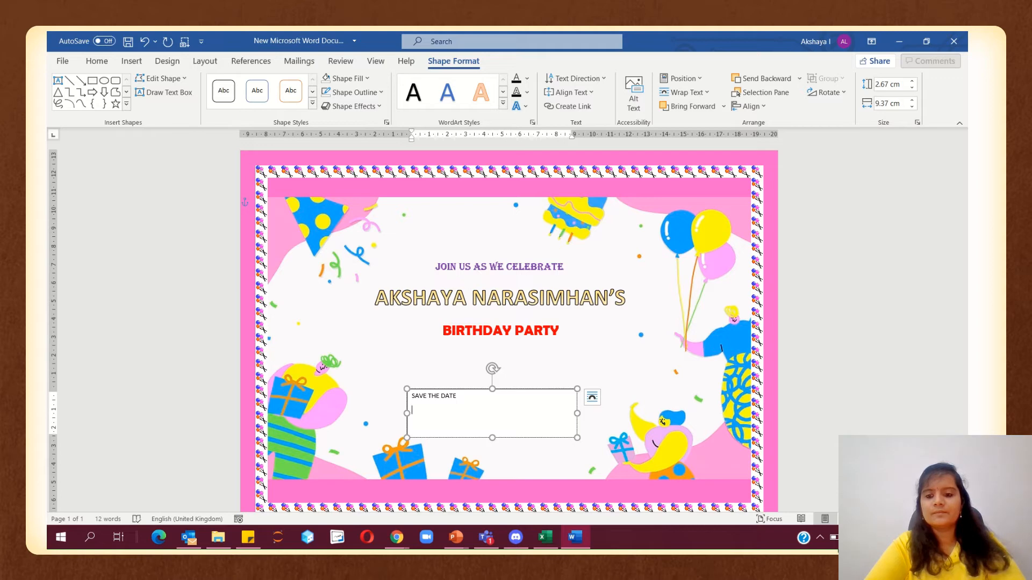
pyautogui.write('0th')
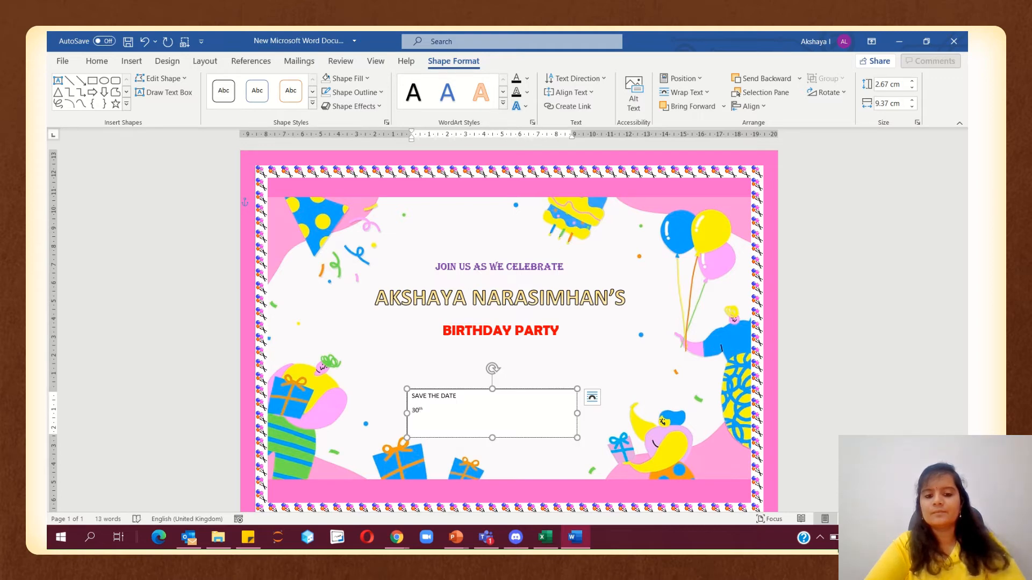
pyautogui.write(' July 2021')
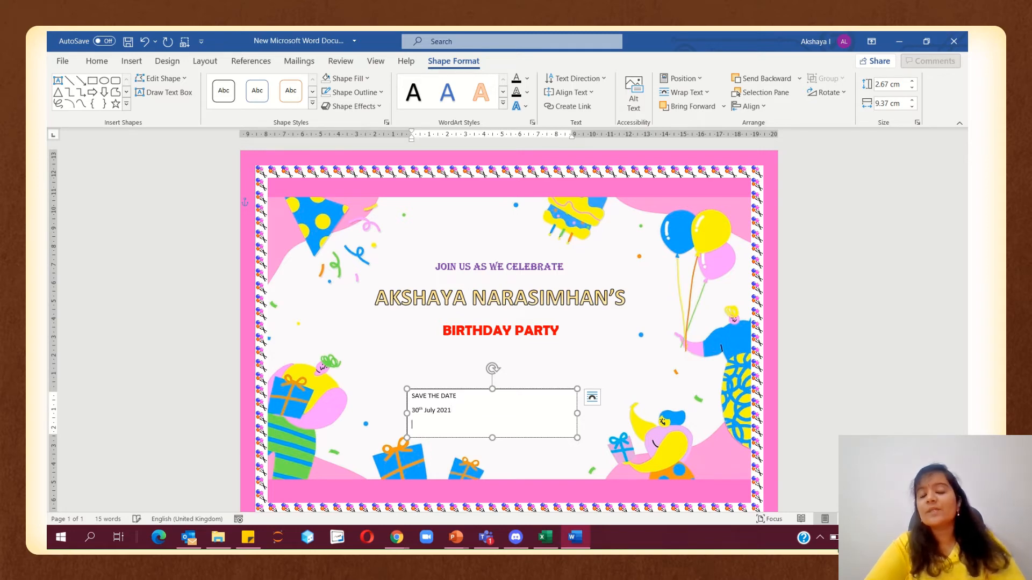
pyautogui.write('3p')
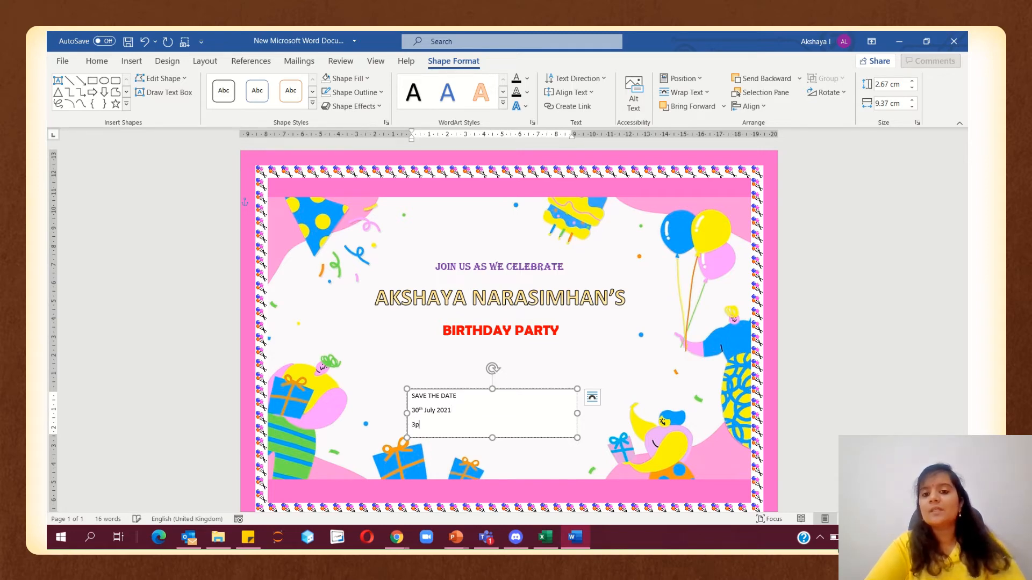
pyautogui.write('m')
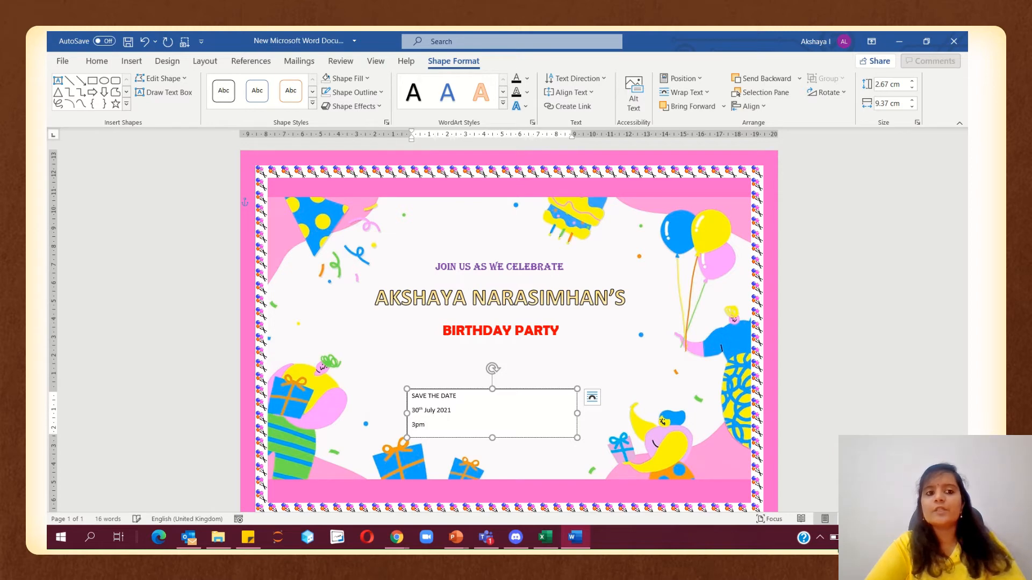
pyautogui.write(' to ')
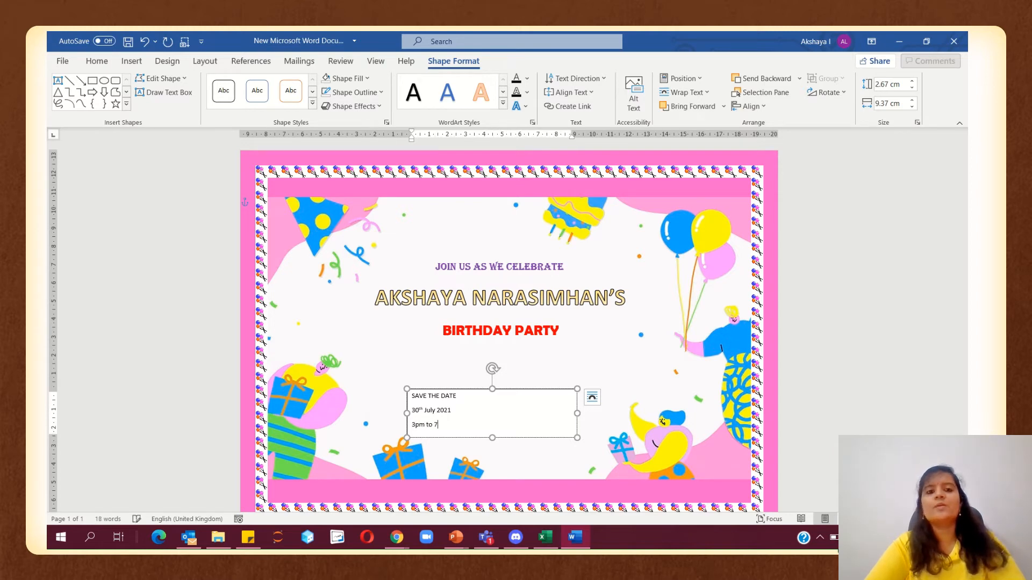
pyautogui.write('7pm')
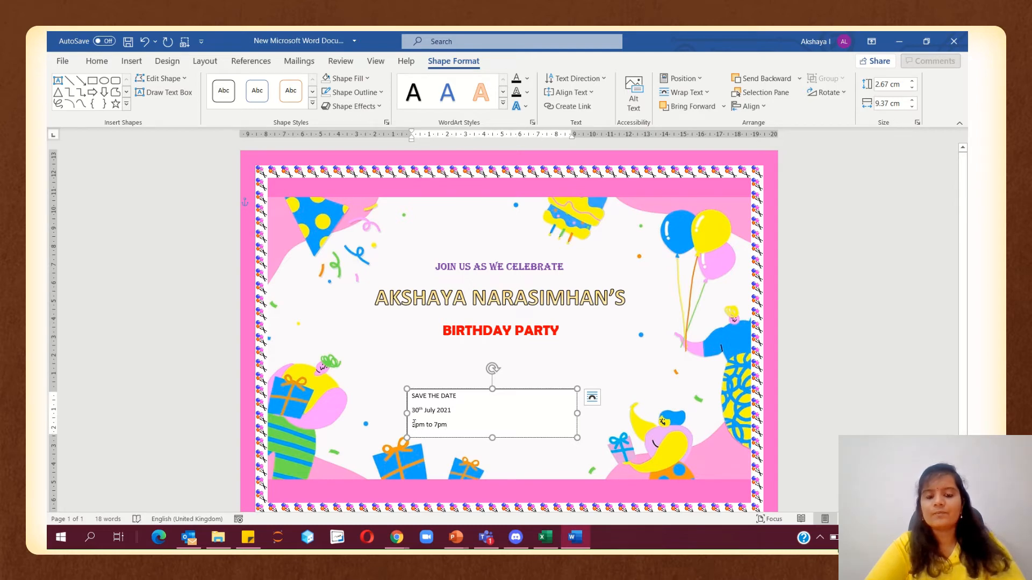
pyautogui.press('BackSpace')
pyautogui.write('5')
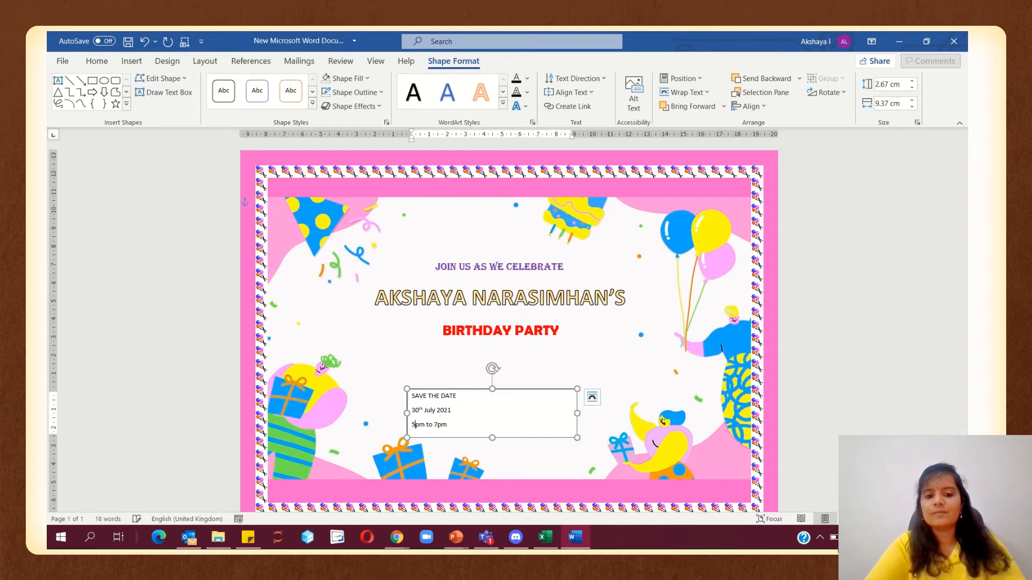
pyautogui.click(448, 437)
pyautogui.click(105, 63)
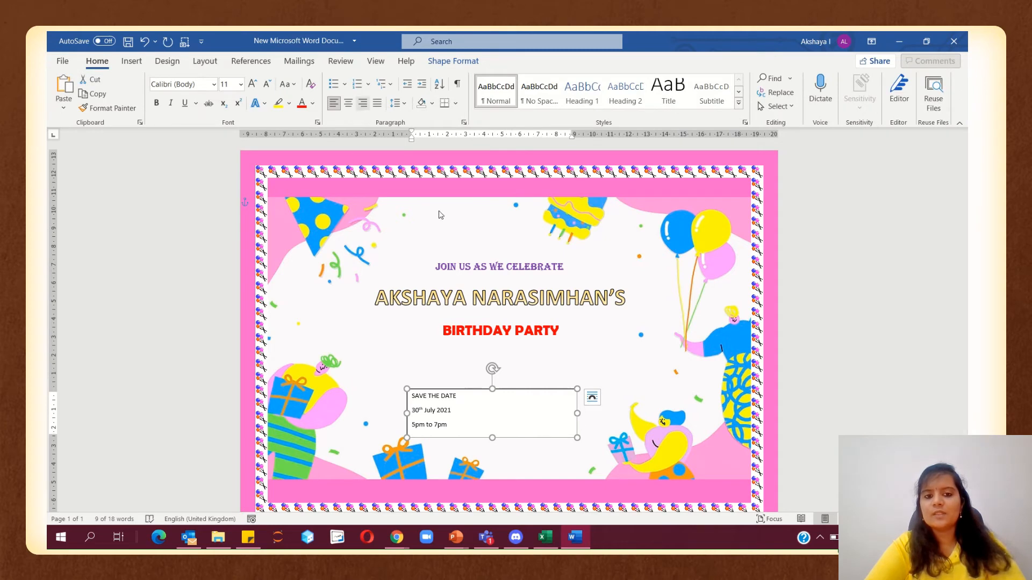
# Move the date text box under the heading and set its text to Algerian 18 pt
pyautogui.moveTo(575, 414); pyautogui.dragTo(531, 352)
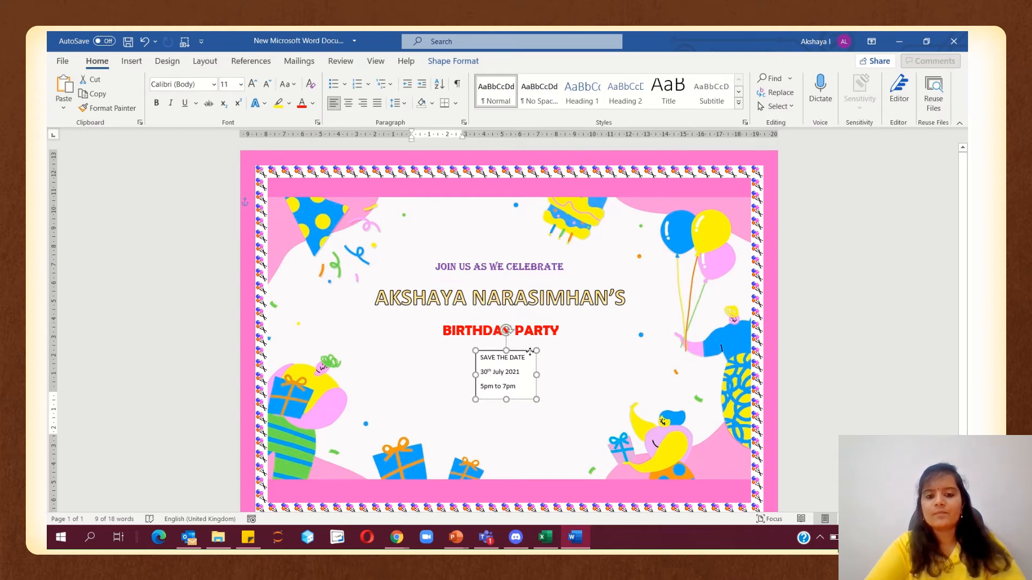
pyautogui.click(453, 61)
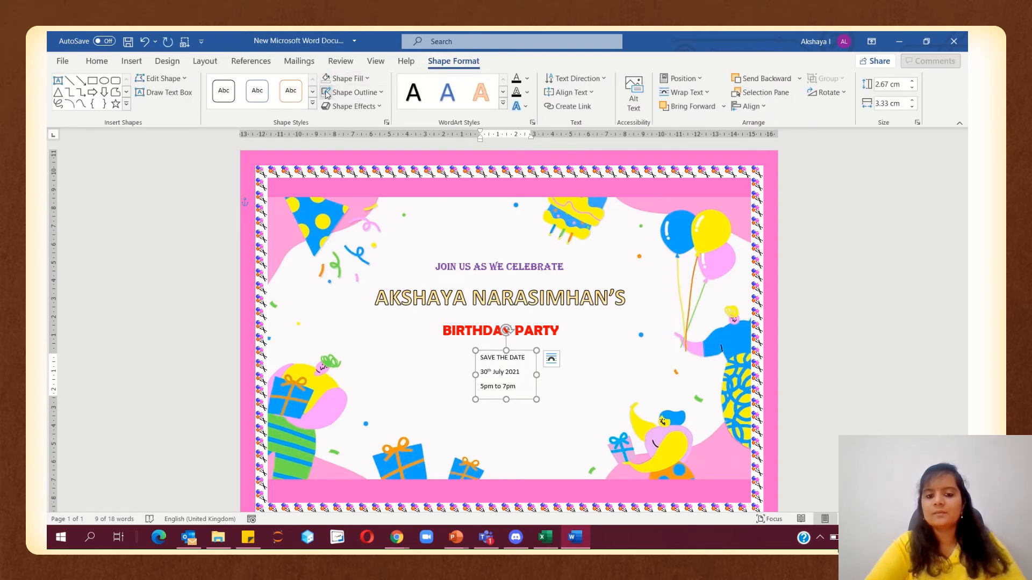
pyautogui.click(97, 60)
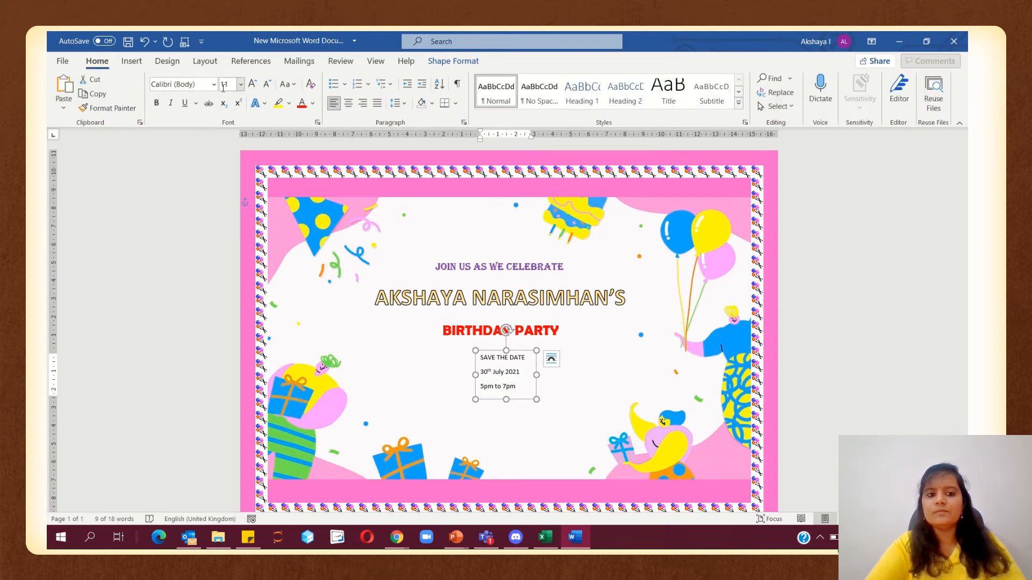
pyautogui.click(213, 85)
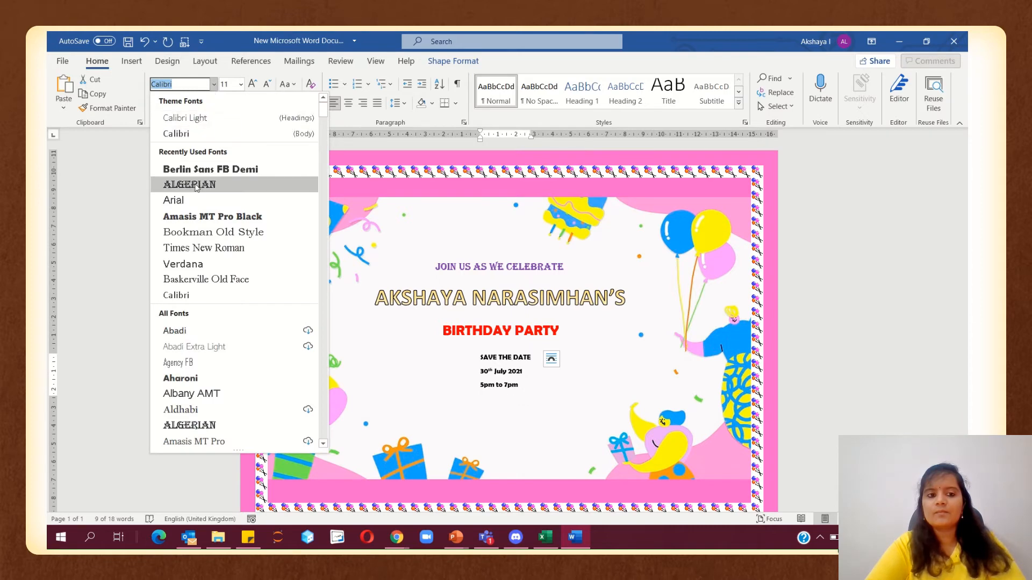
pyautogui.click(189, 185)
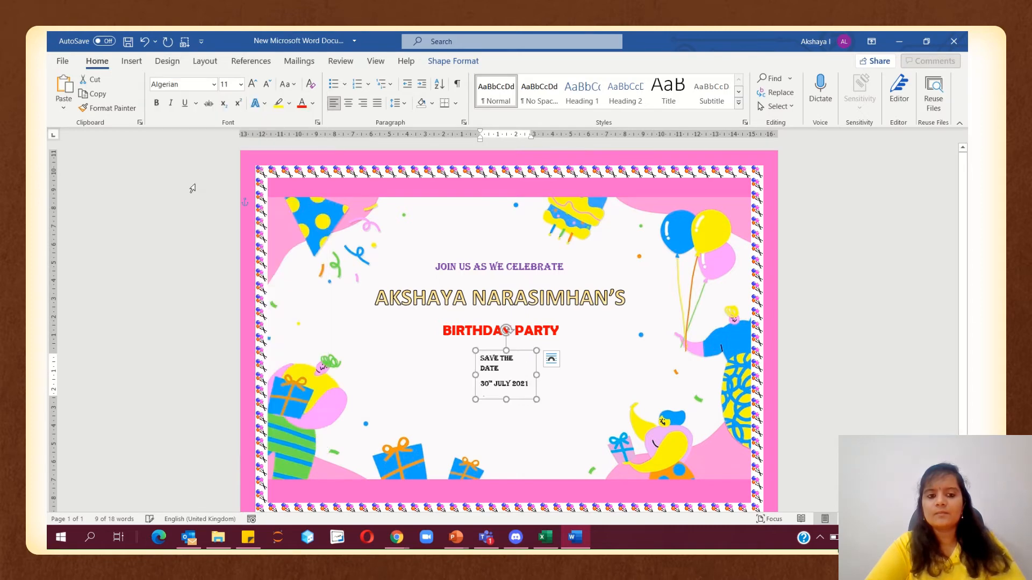
pyautogui.click(252, 84)
pyautogui.click(252, 84)
pyautogui.click(253, 84)
pyautogui.click(252, 84)
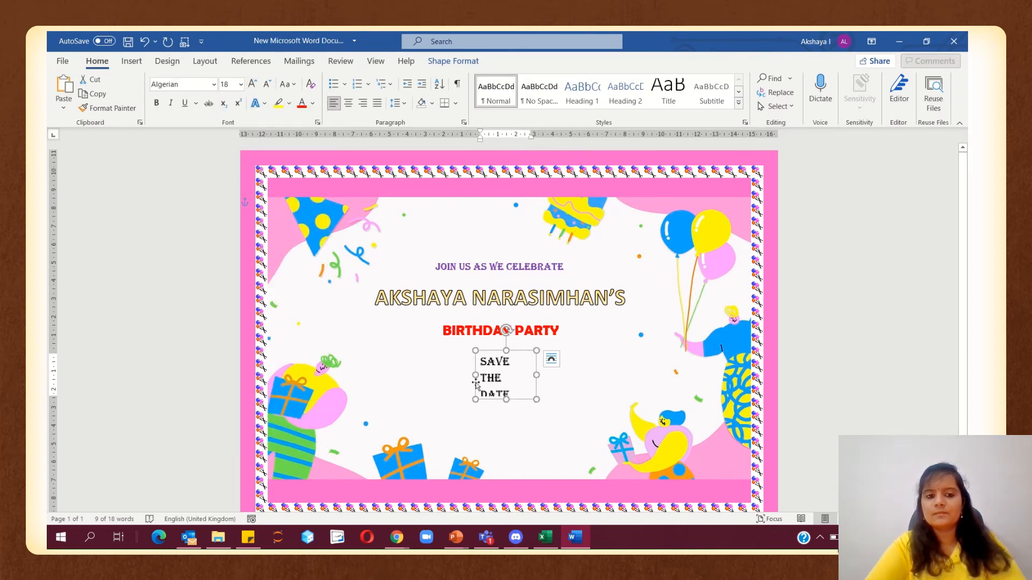
# Enlarge the box to reveal the time line, then centre the three lines in green
pyautogui.moveTo(475, 376); pyautogui.dragTo(426, 375)
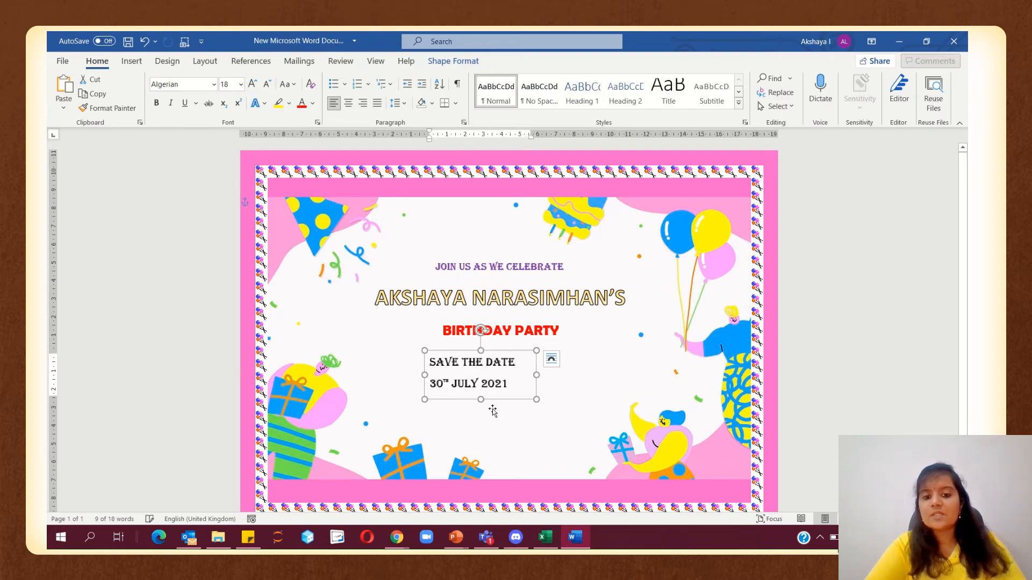
pyautogui.moveTo(481, 399); pyautogui.dragTo(502, 413)
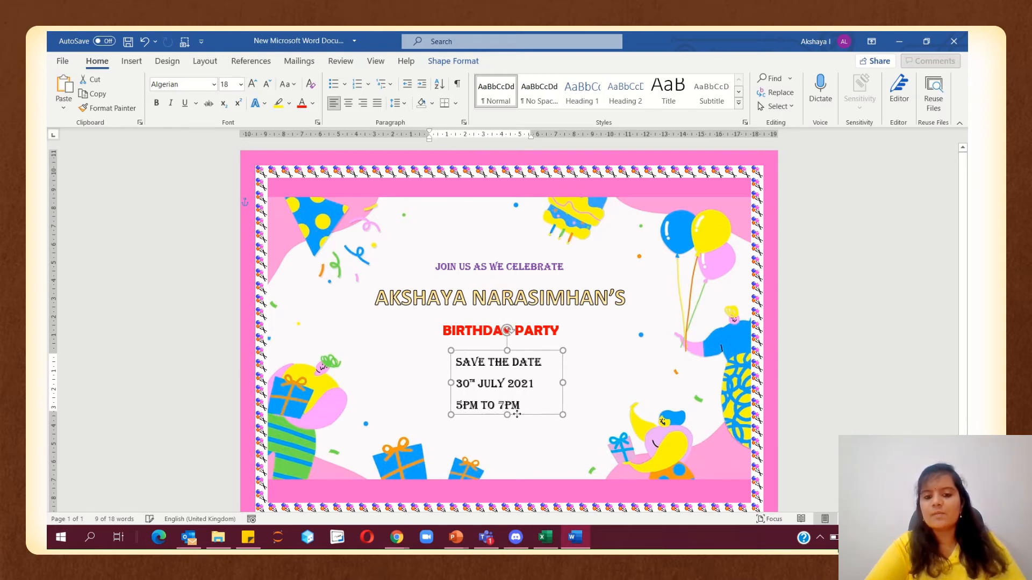
pyautogui.click(350, 103)
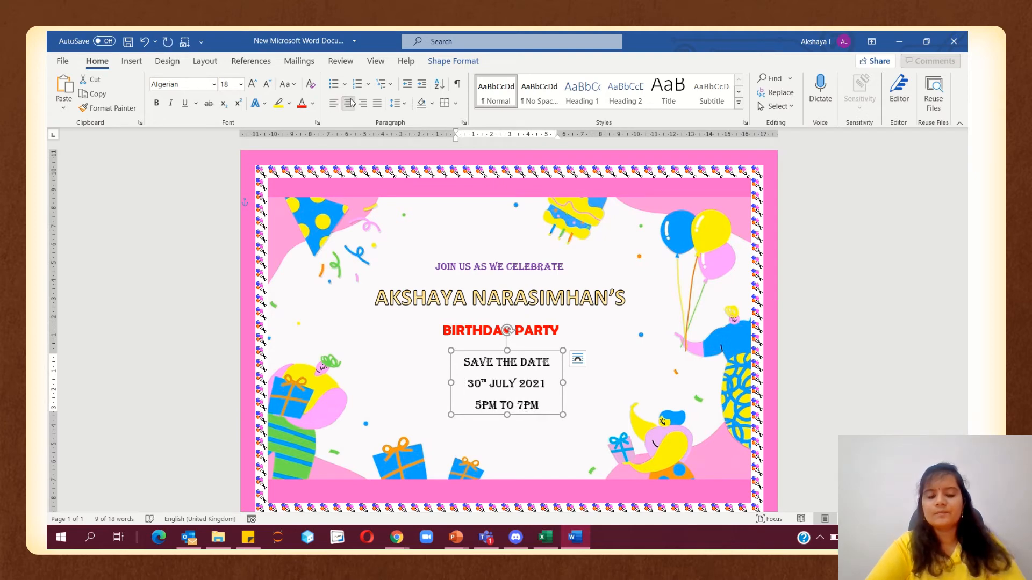
pyautogui.click(313, 103)
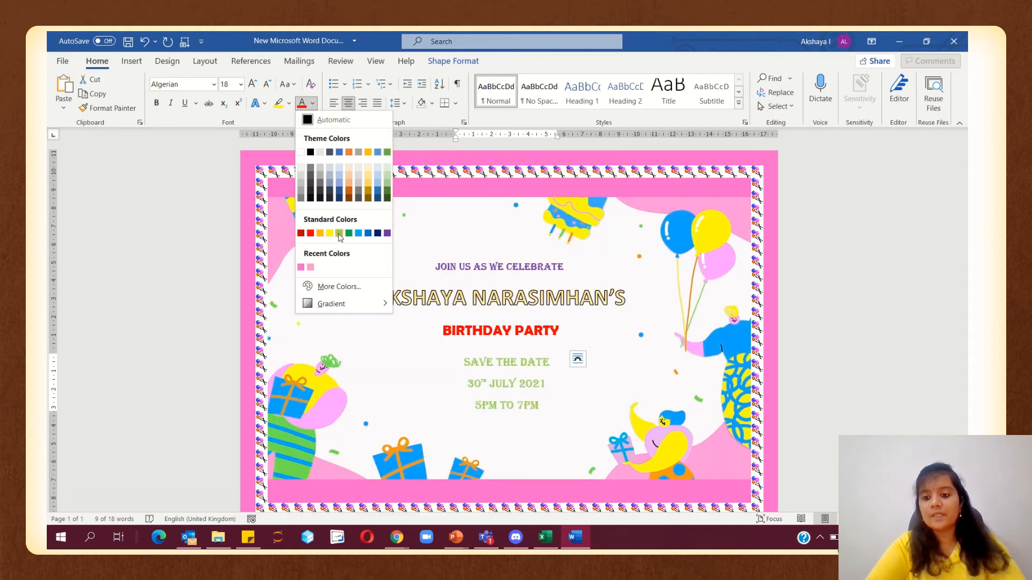
pyautogui.click(348, 232)
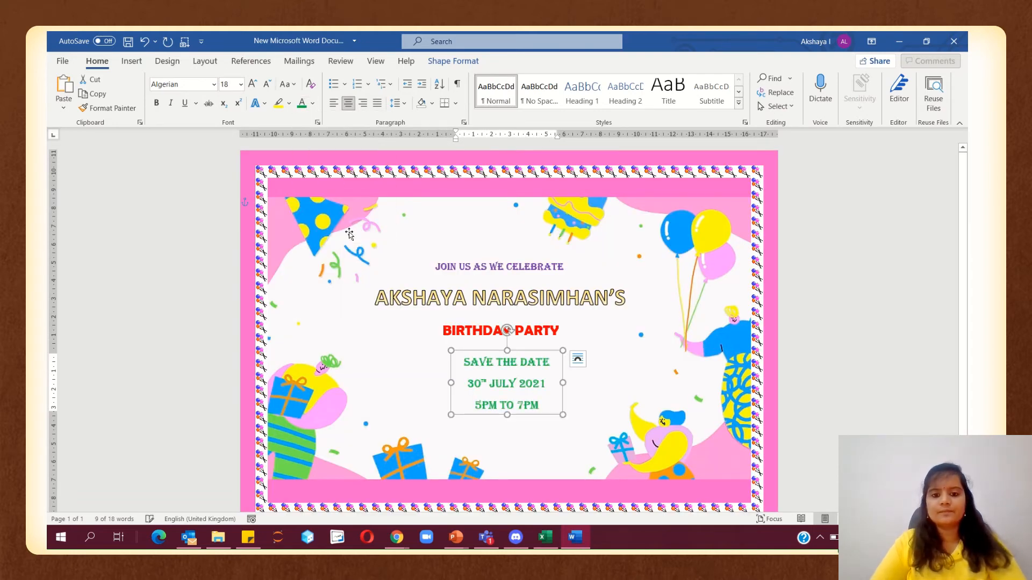
pyautogui.click(816, 352)
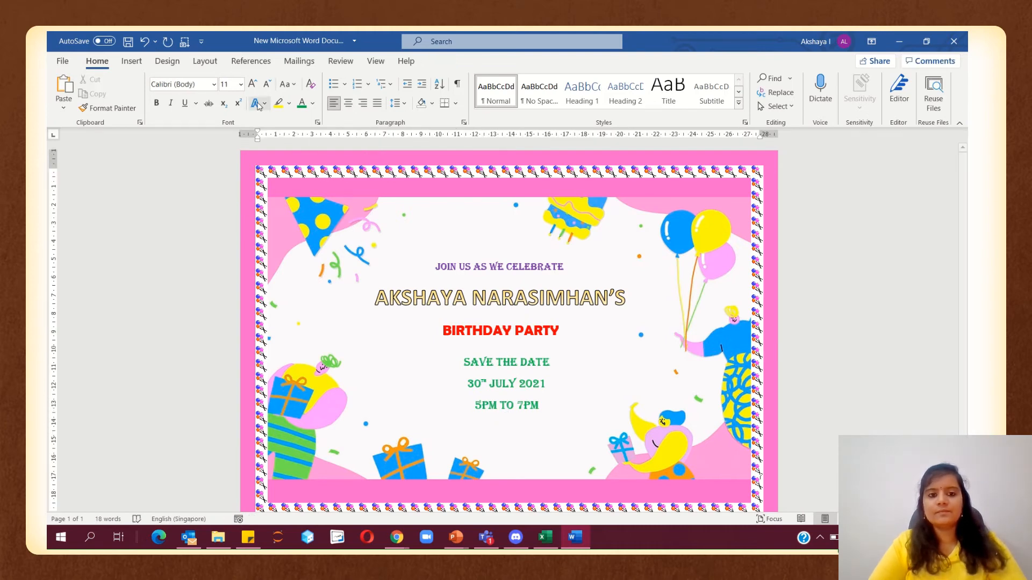
# Insert a gold WordArt text box and place it below the 5PM TO 7PM line
pyautogui.click(131, 61)
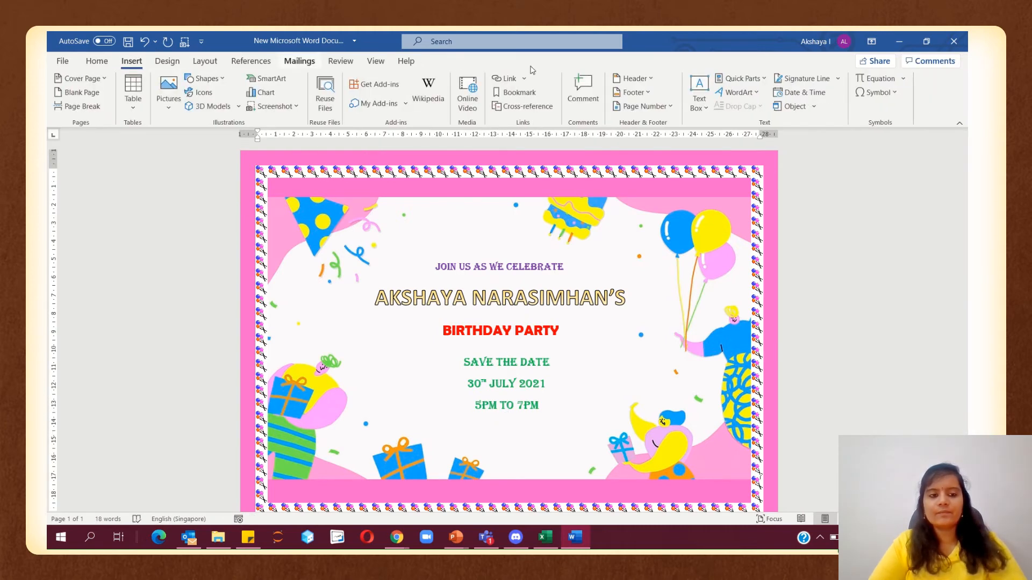
pyautogui.click(739, 93)
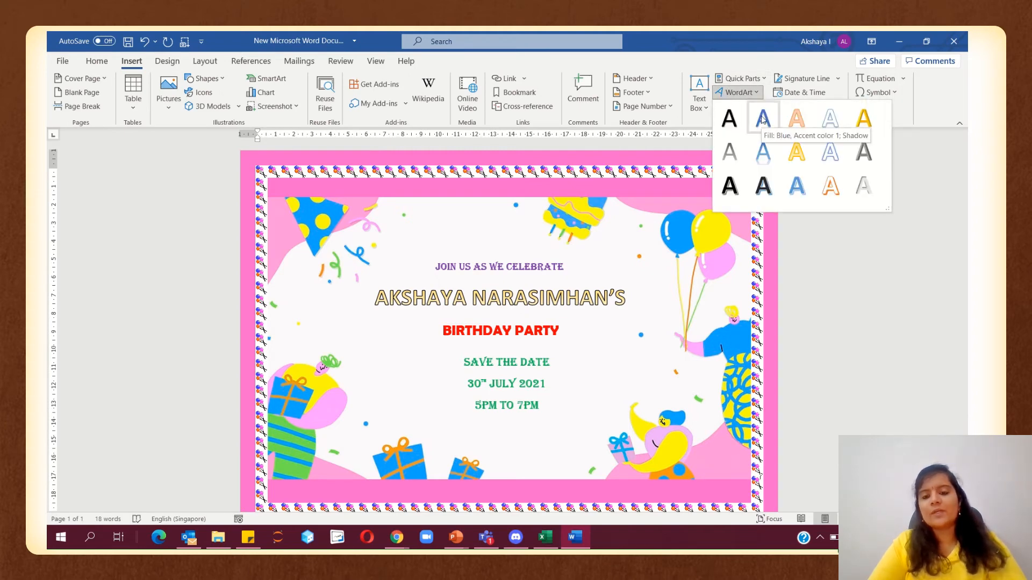
pyautogui.click(863, 119)
pyautogui.moveTo(379, 218); pyautogui.dragTo(555, 453)
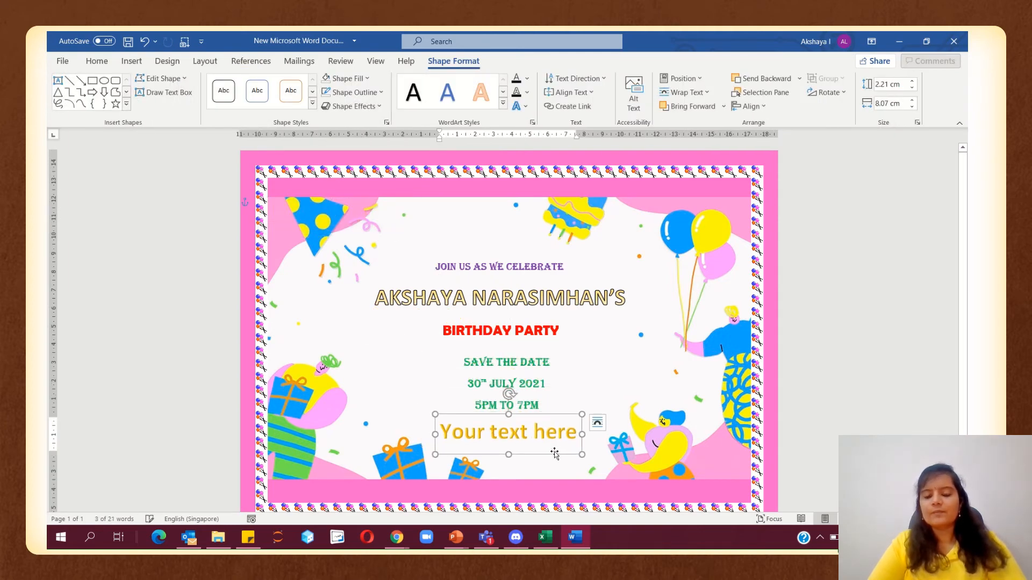
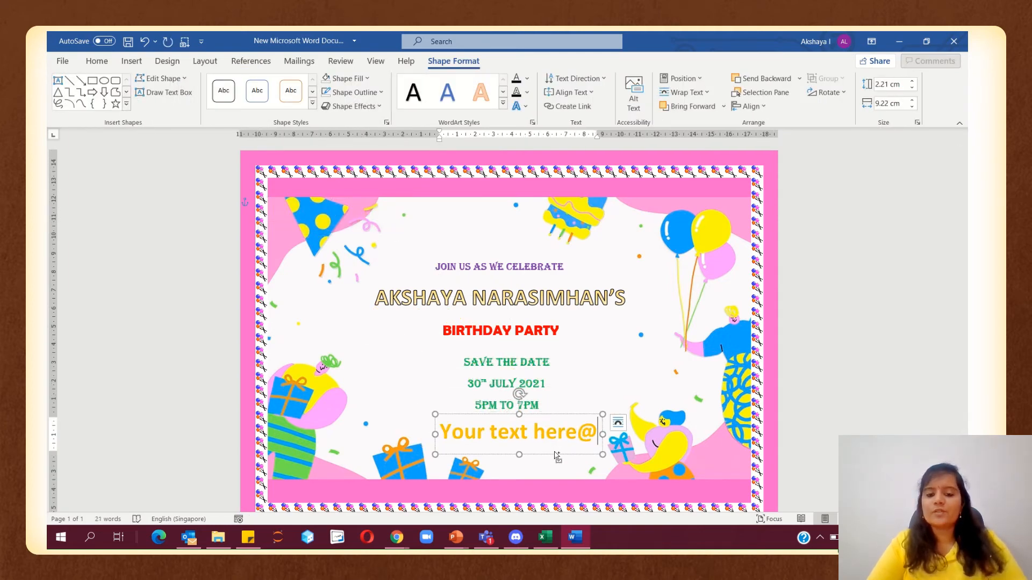
# Replace the WordArt text with '@ Lotus Farm, Green Velly Avenue' and 'New Delhi' below it
pyautogui.hotkey('ctrl', 'a')
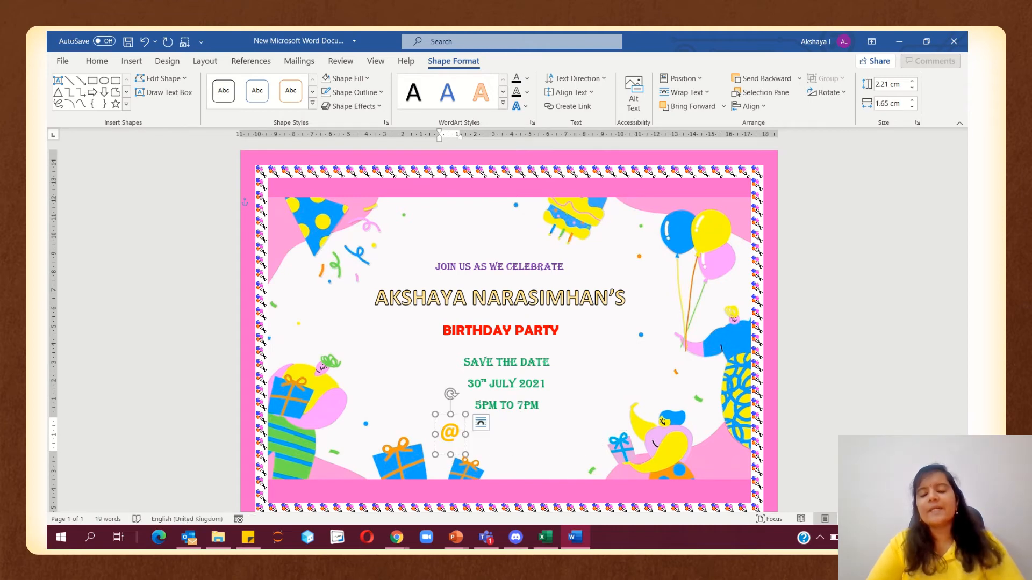
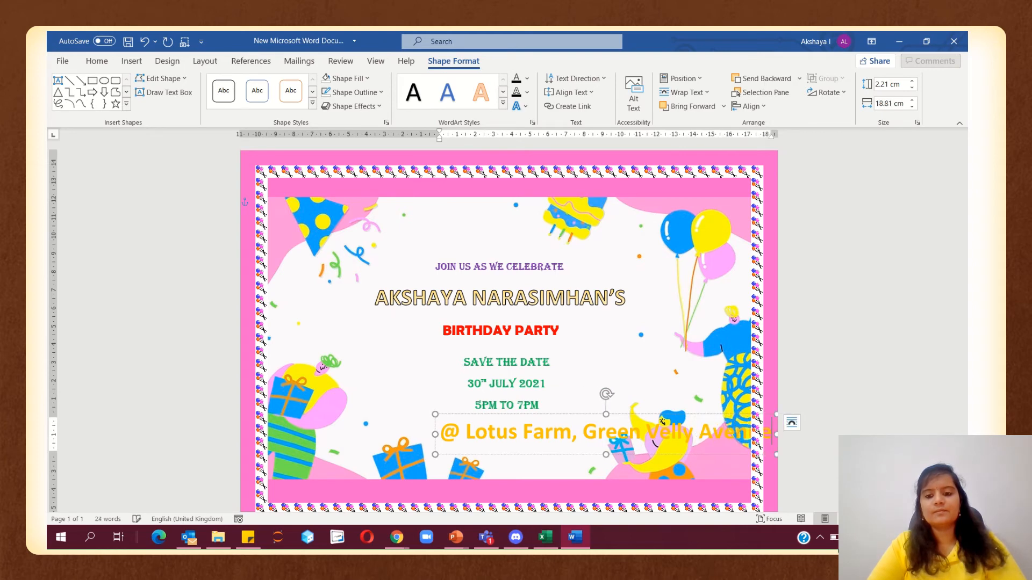
pyautogui.press('Return')
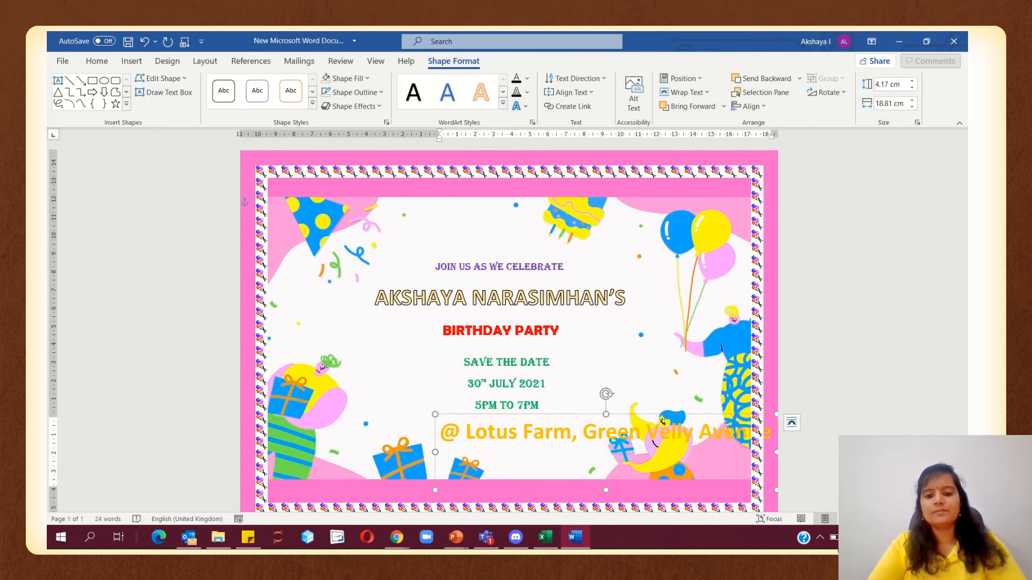
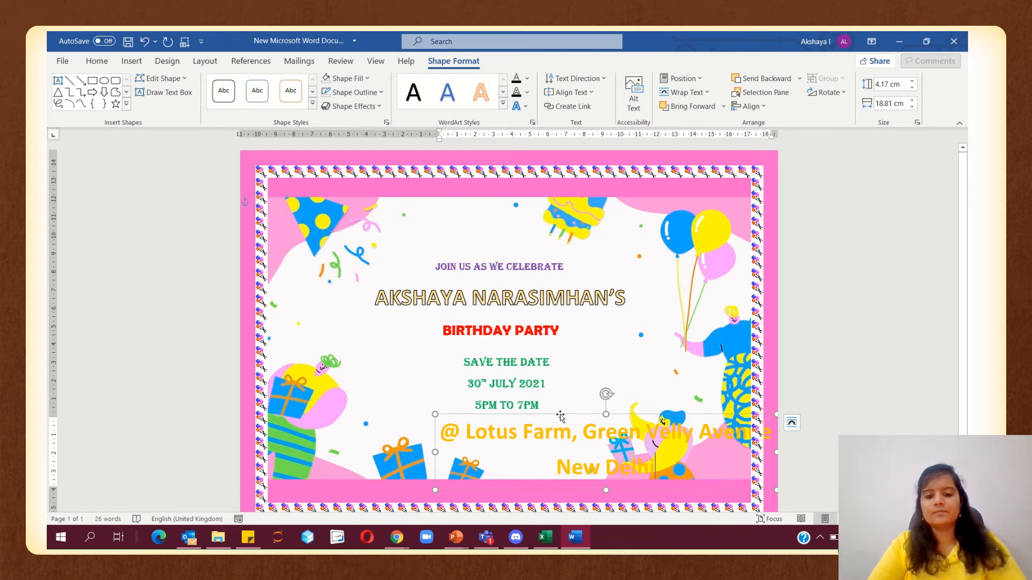
pyautogui.click(97, 61)
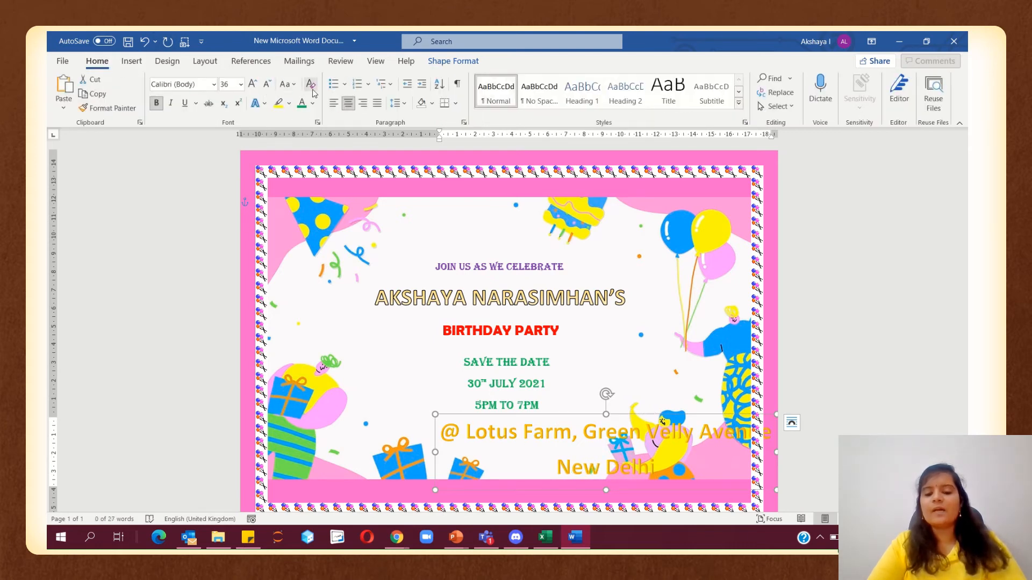
# Decrease the venue text to 26 pt and shift its box left
pyautogui.click(267, 84)
pyautogui.click(267, 84)
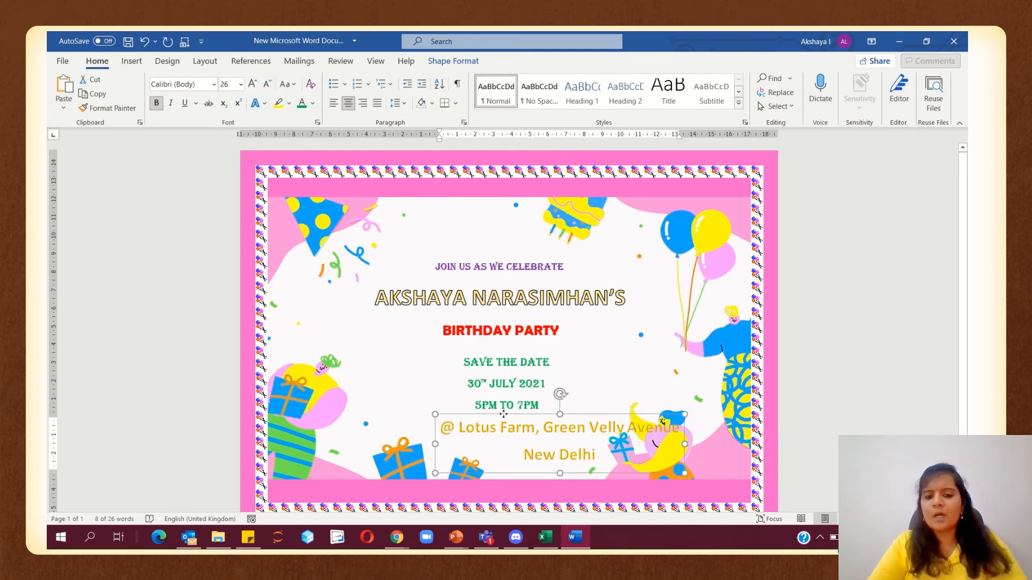
pyautogui.moveTo(518, 415); pyautogui.dragTo(467, 410)
# Move the SAVE THE DATE block to the right edge and the venue up under BIRTHDAY PARTY
pyautogui.click(489, 353)
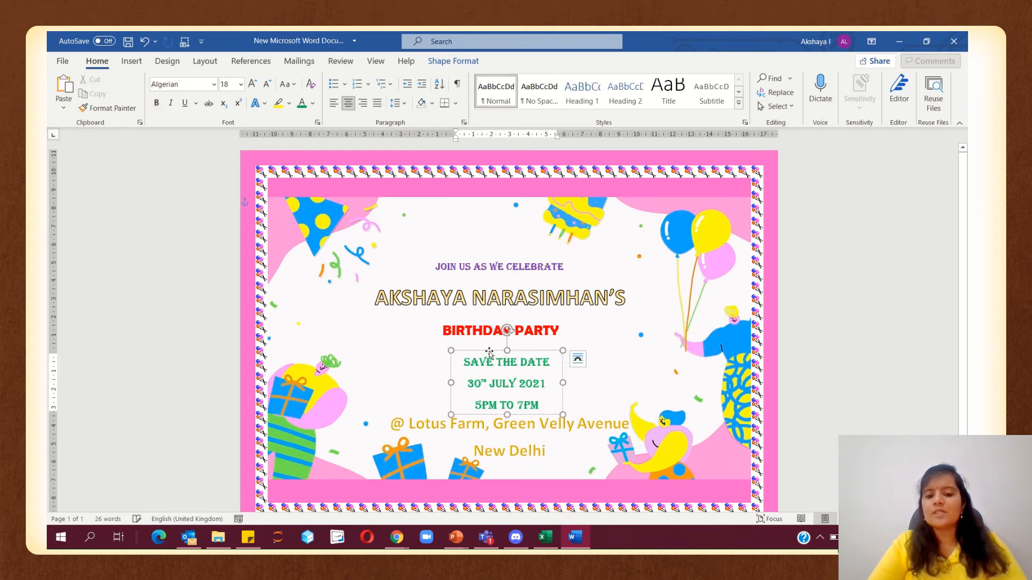
pyautogui.moveTo(489, 353); pyautogui.dragTo(687, 313)
pyautogui.click(523, 416)
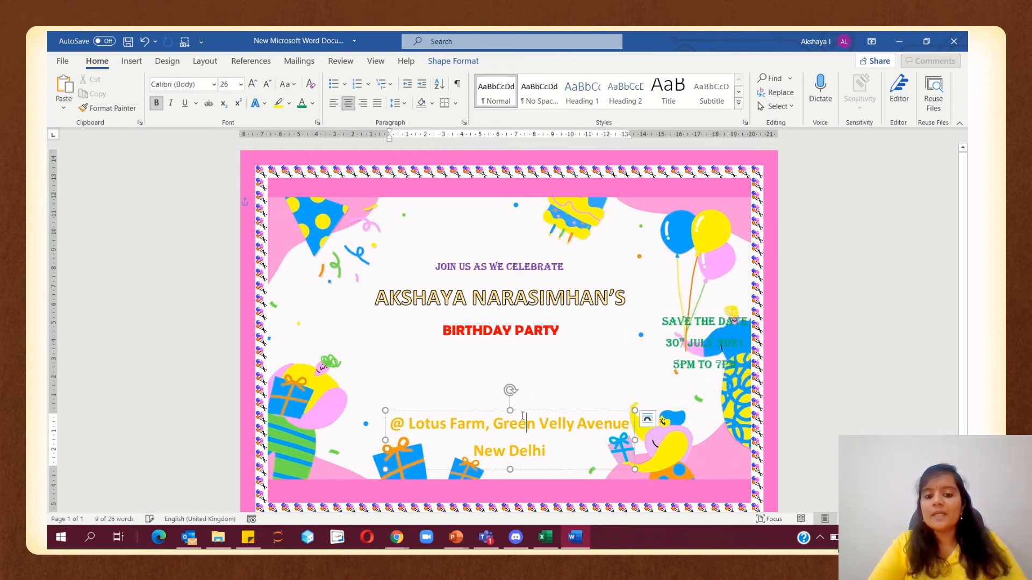
pyautogui.moveTo(520, 411); pyautogui.dragTo(516, 354)
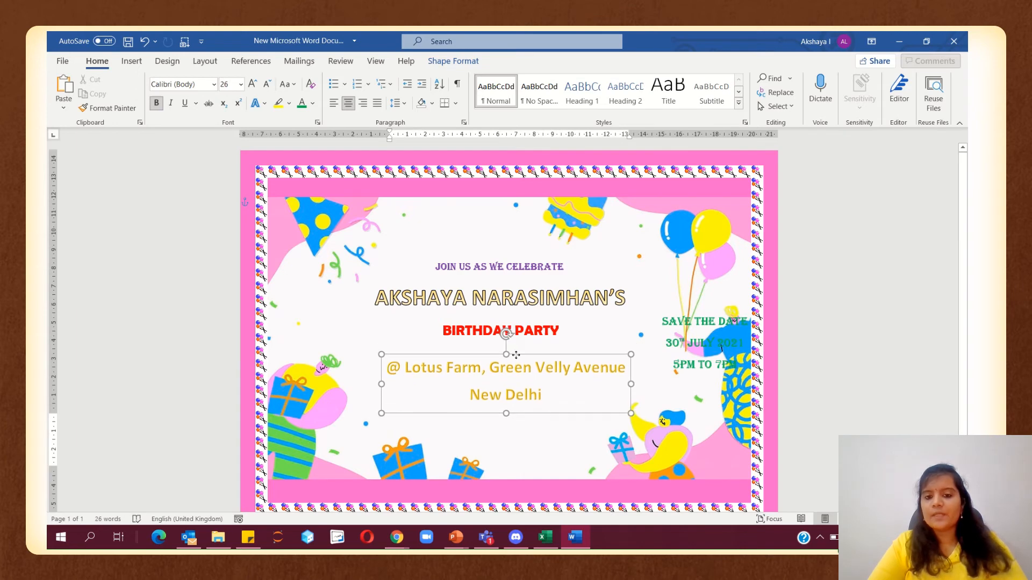
# Move the SAVE THE DATE block below the venue address and nudge the address to centre
pyautogui.click(685, 367)
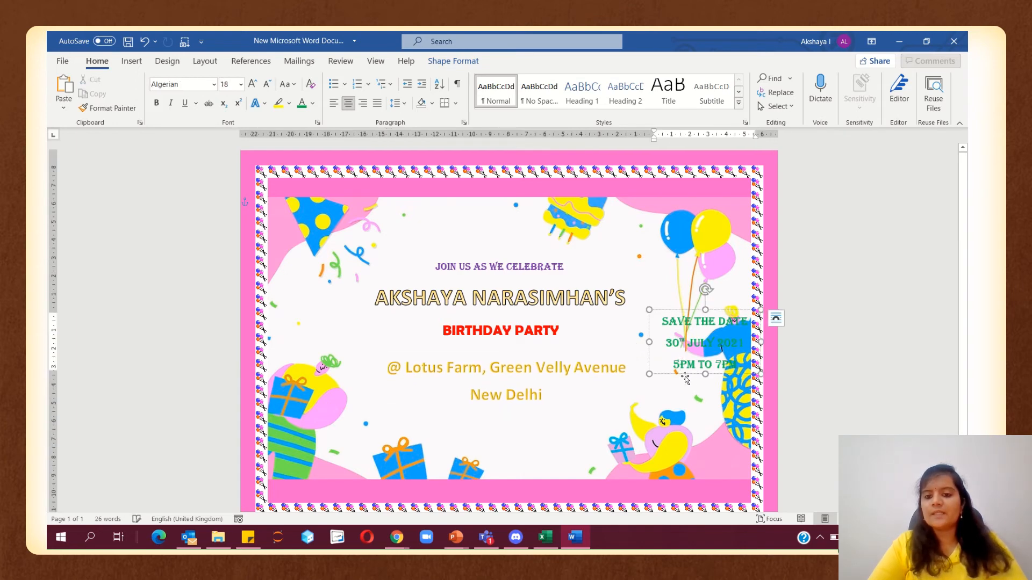
pyautogui.moveTo(686, 375); pyautogui.dragTo(518, 481)
pyautogui.click(608, 421)
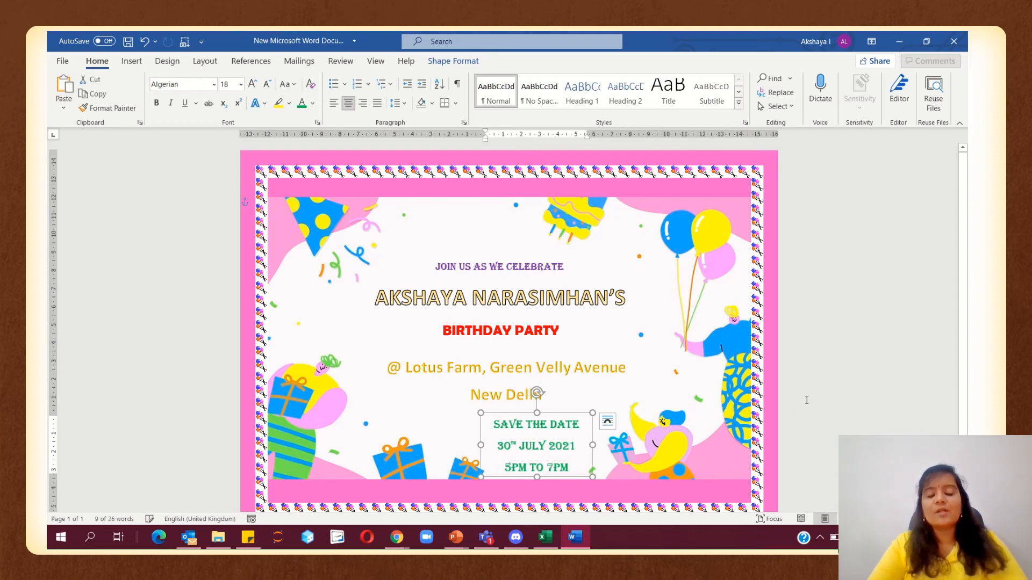
pyautogui.click(569, 369)
pyautogui.moveTo(566, 354); pyautogui.dragTo(579, 349)
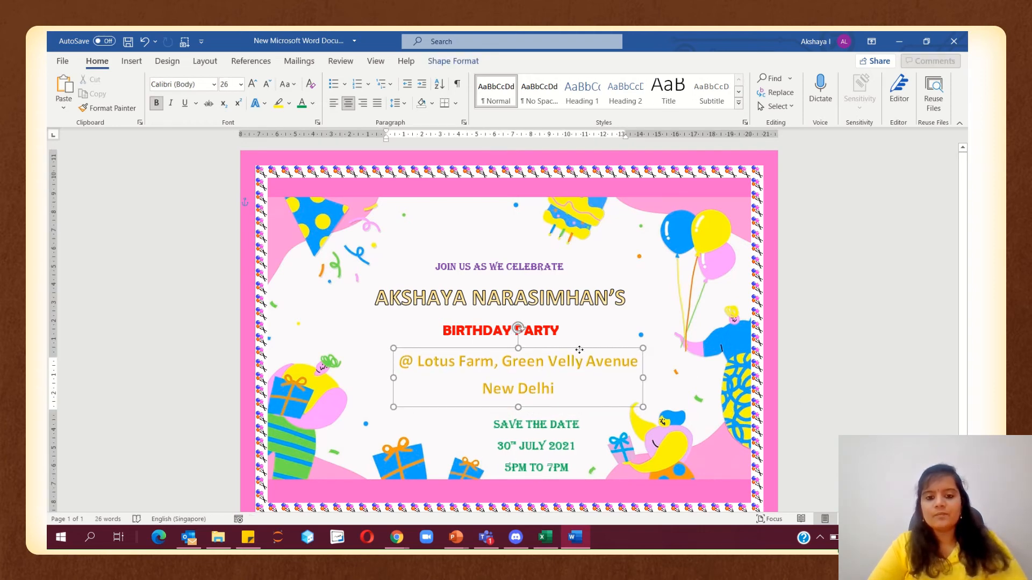
pyautogui.click(753, 336)
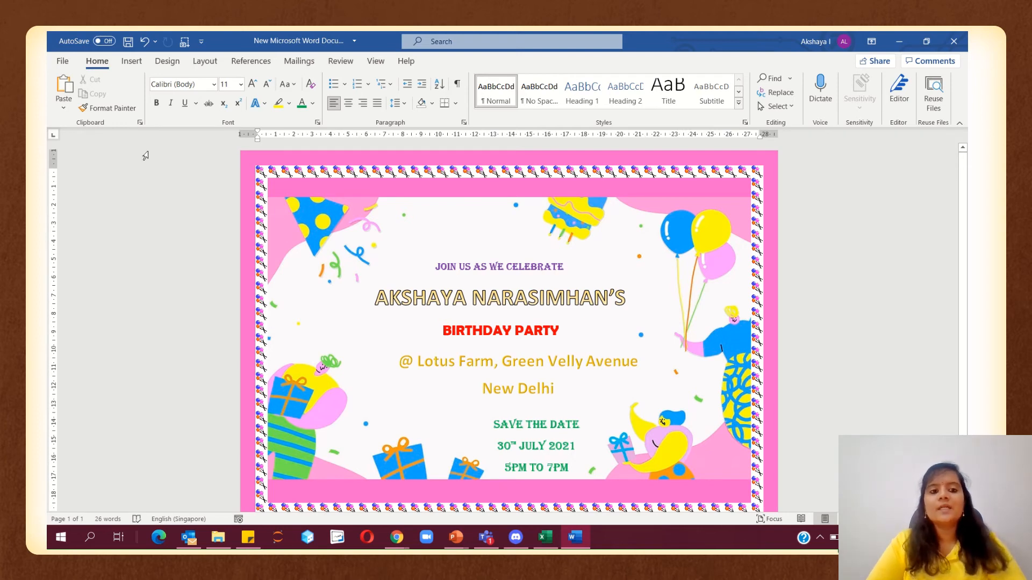
pyautogui.click(132, 61)
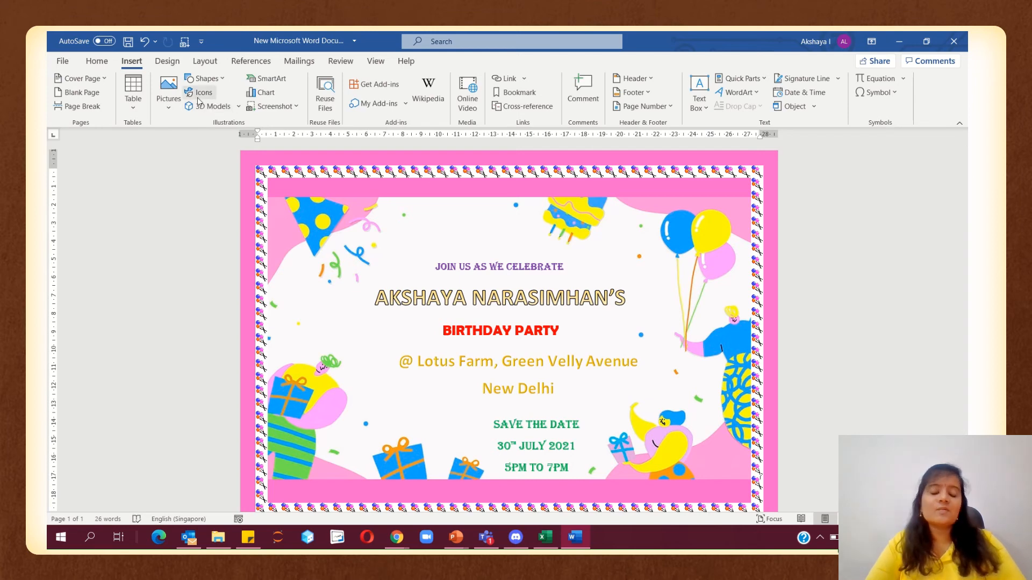
# Open the Stock Images library from Pictures and switch it to the Icons collection
pyautogui.click(168, 94)
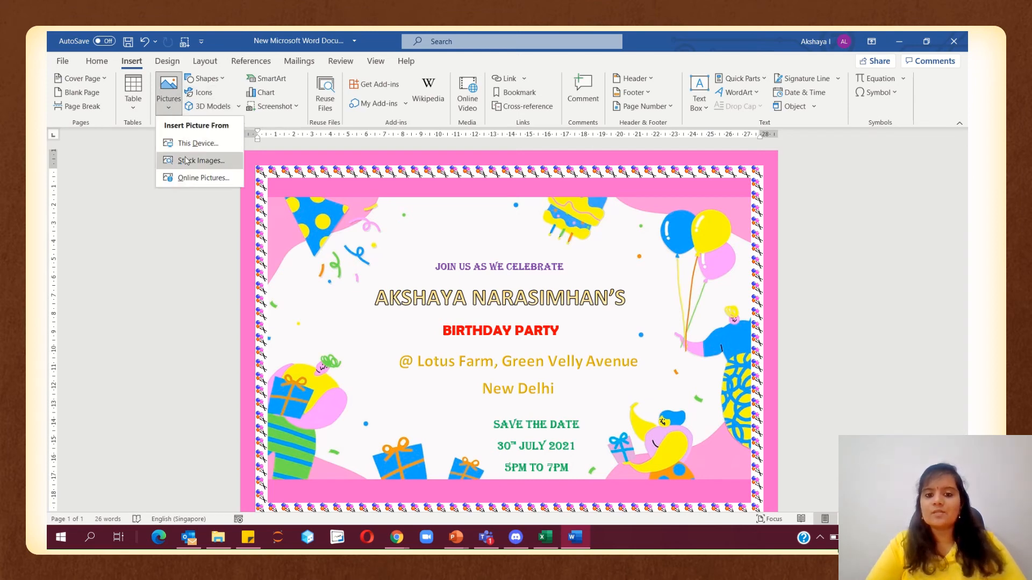
pyautogui.click(186, 162)
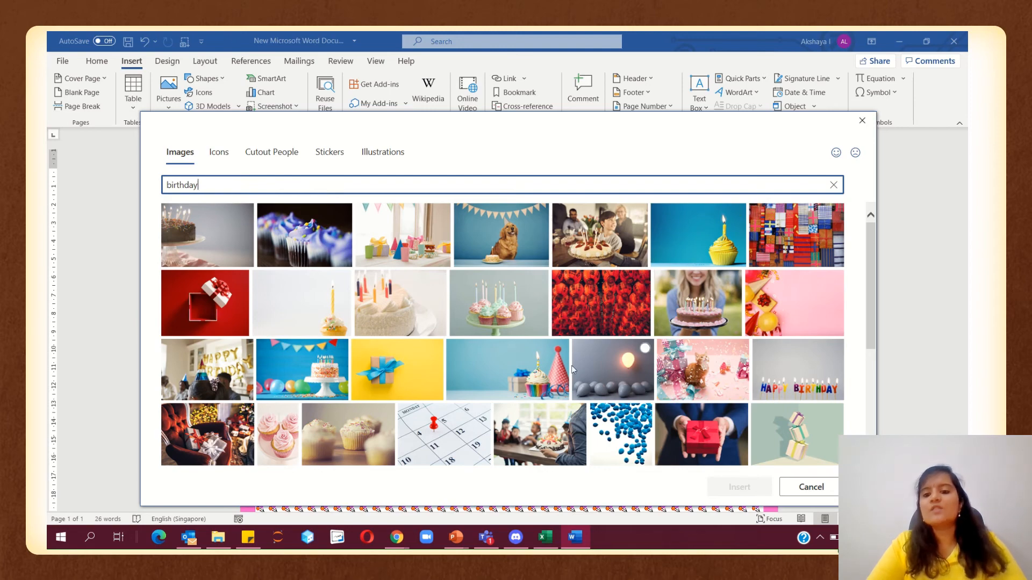
pyautogui.scroll(-3, 573, 369)
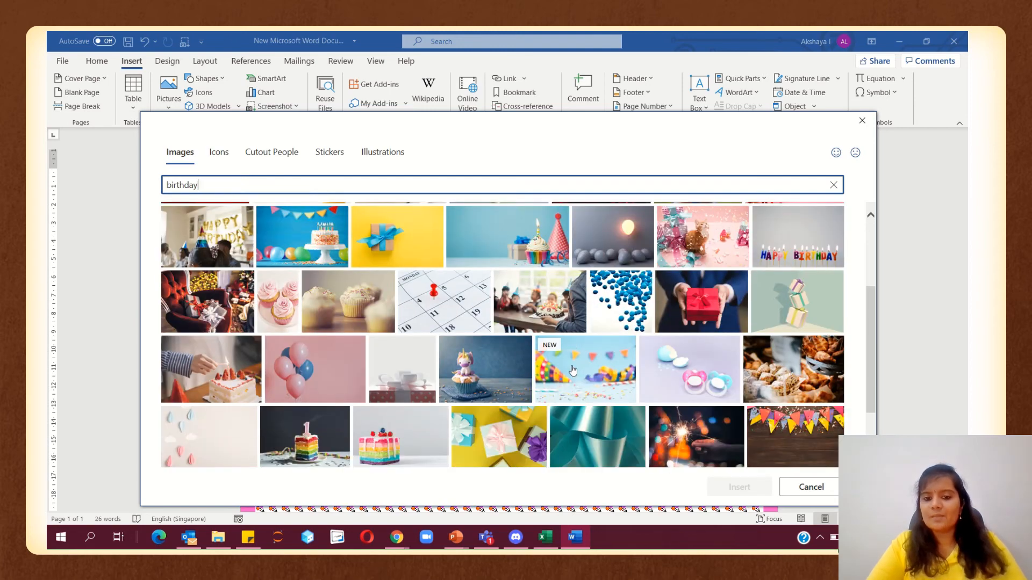
pyautogui.scroll(-1, 573, 370)
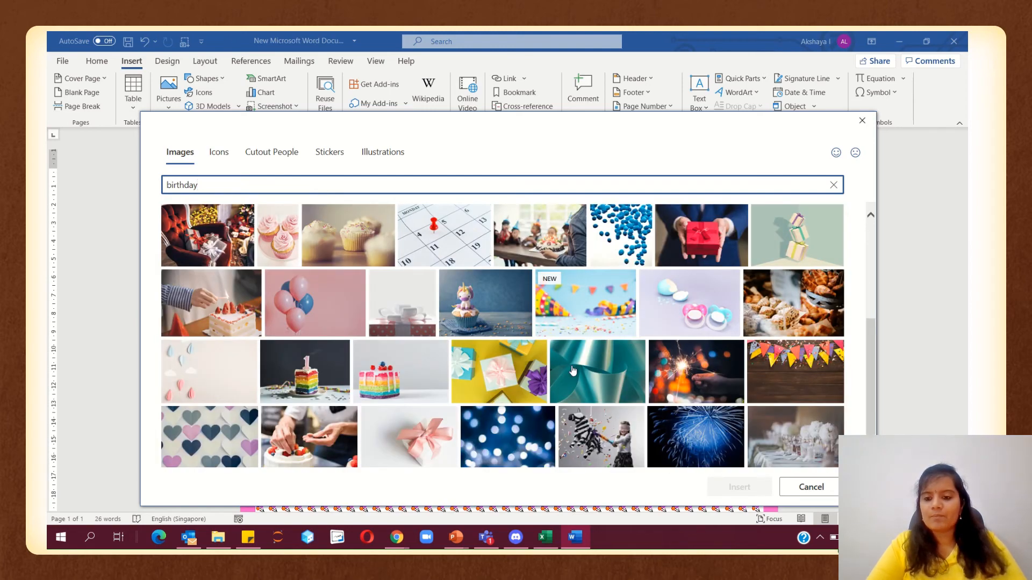
pyautogui.scroll(-1, 573, 378)
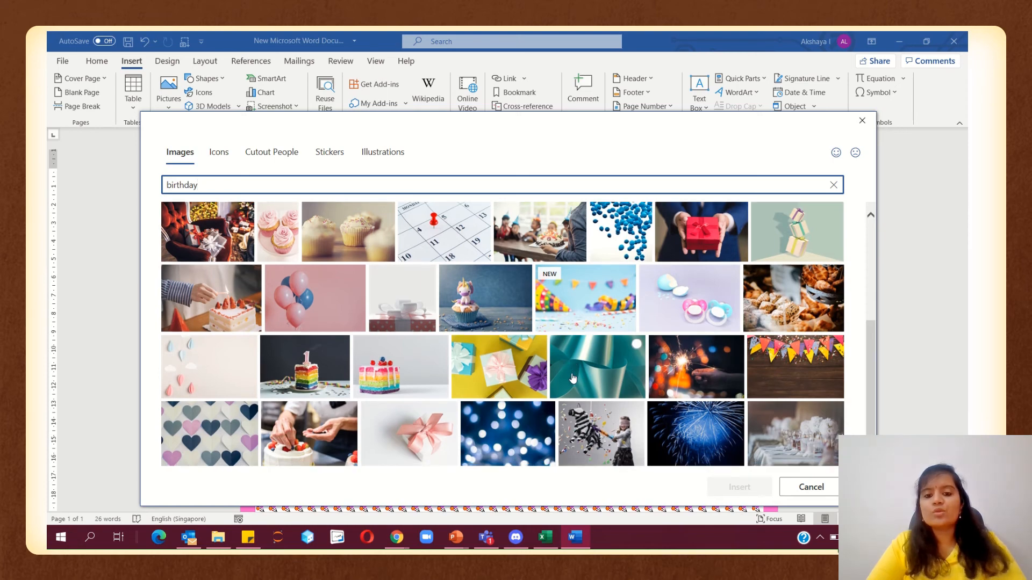
pyautogui.scroll(3, 573, 378)
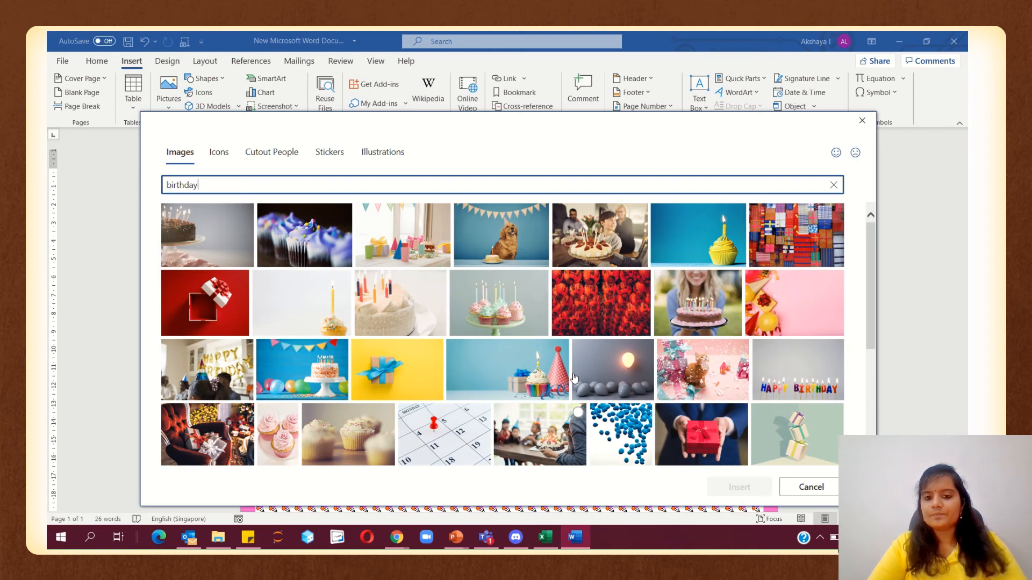
pyautogui.moveTo(652, 122)
pyautogui.mouseDown()
pyautogui.moveTo(620, 237)
pyautogui.moveTo(620, 446)
pyautogui.moveTo(635, 527)
pyautogui.moveTo(678, 161)
pyautogui.moveTo(671, 120)
pyautogui.mouseUp()
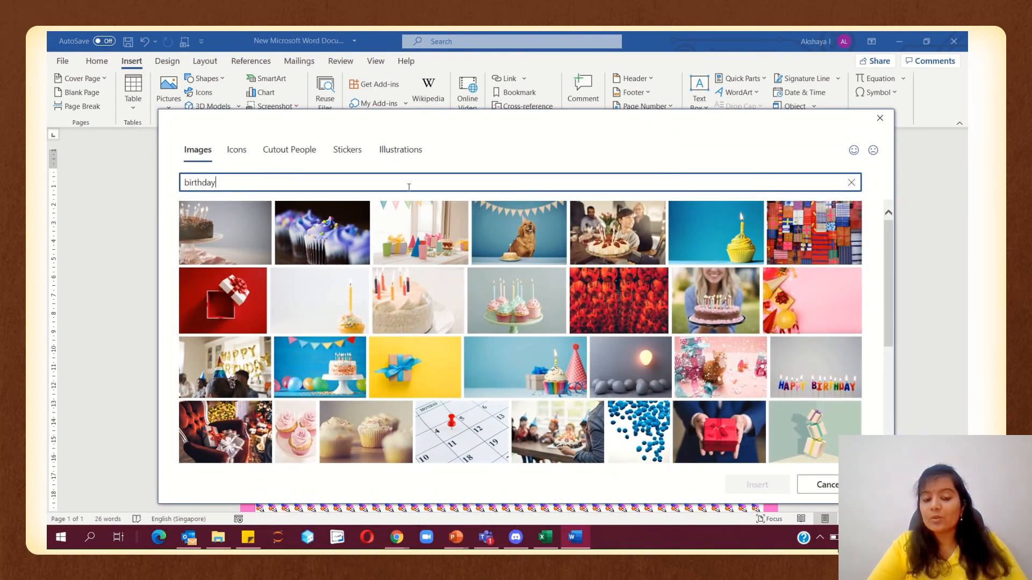
pyautogui.click(236, 152)
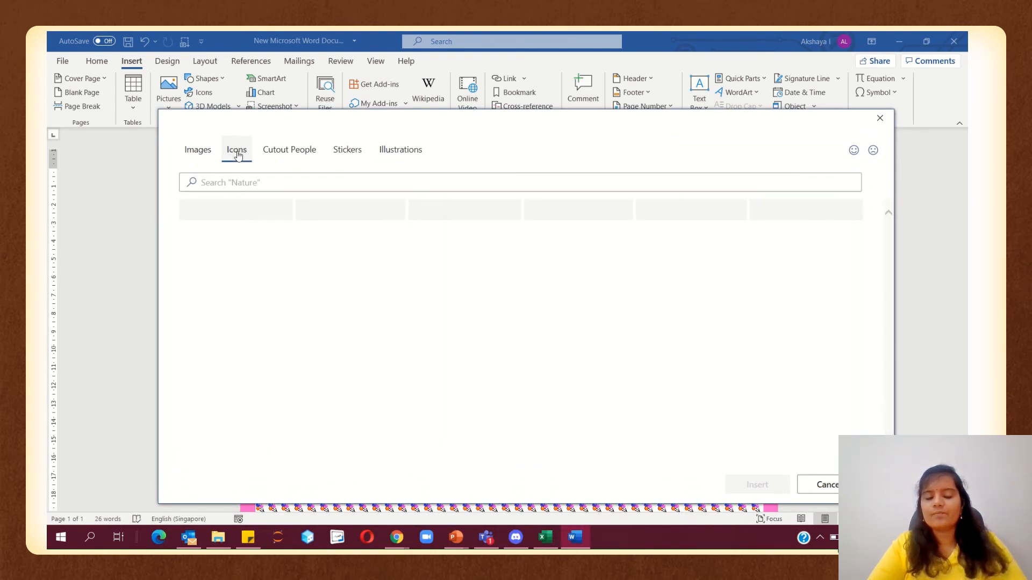
# Search icons for 'birthday' and insert the balloons and party hat icons
pyautogui.click(252, 182)
pyautogui.write('birth')
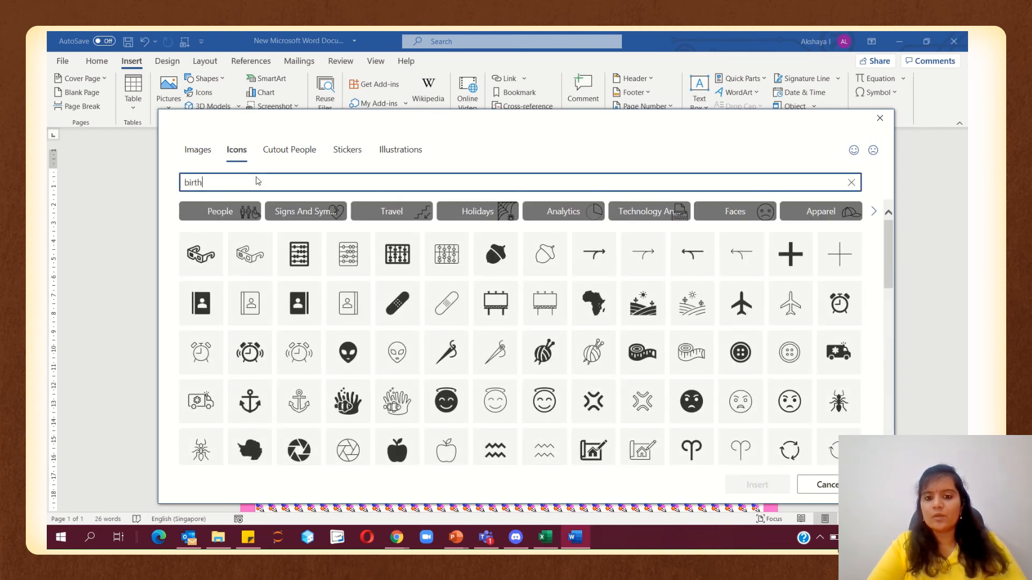
pyautogui.write('day')
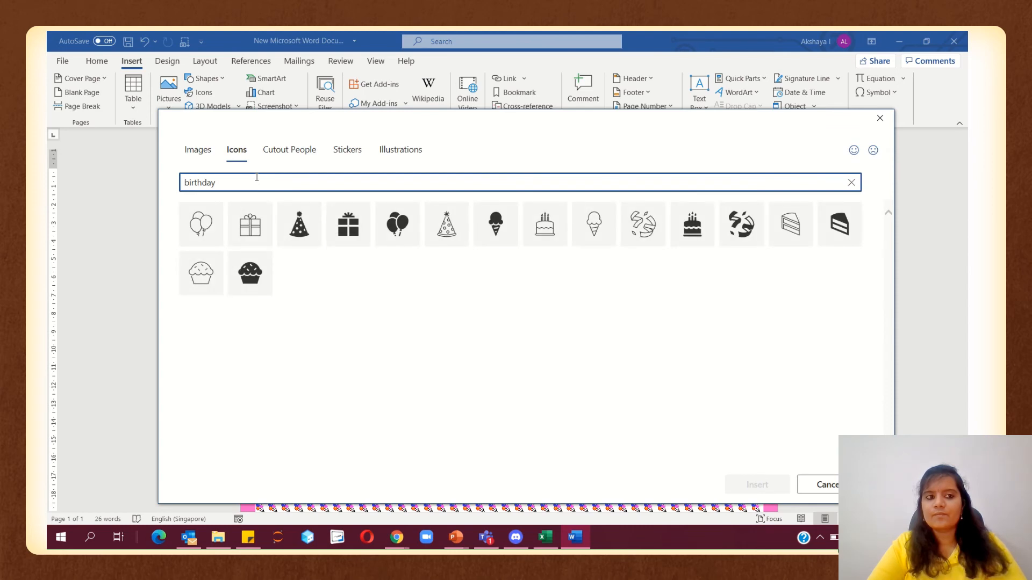
pyautogui.click(414, 213)
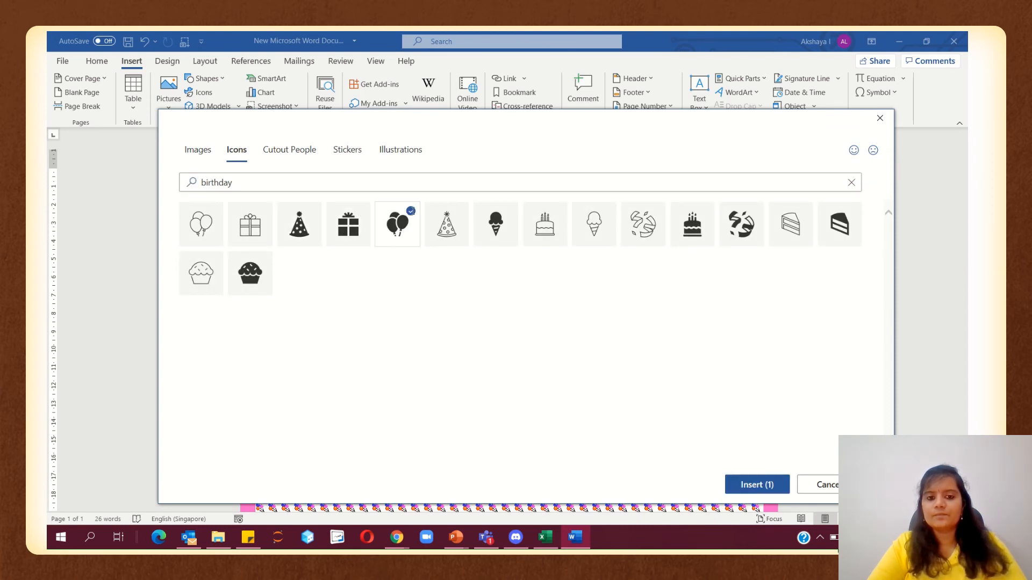
pyautogui.click(313, 209)
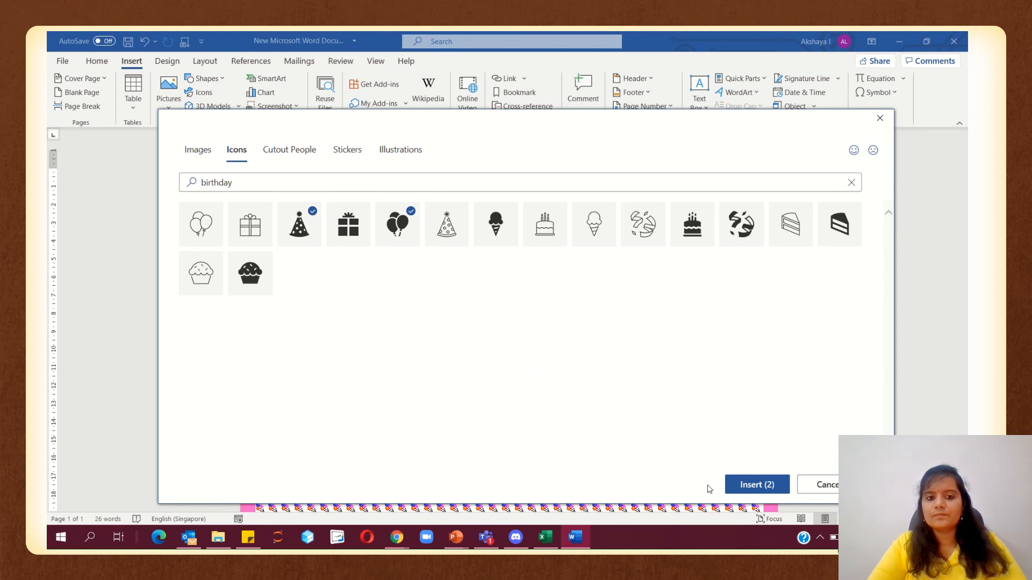
pyautogui.click(745, 486)
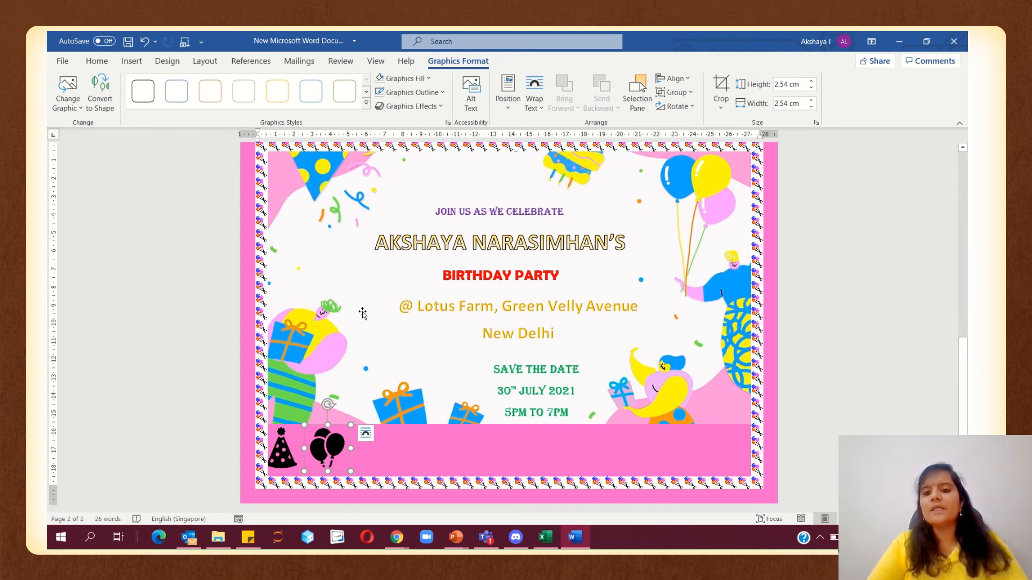
# Accidentally delete the invitation picture, then restore it with undo
pyautogui.scroll(3, 363, 314)
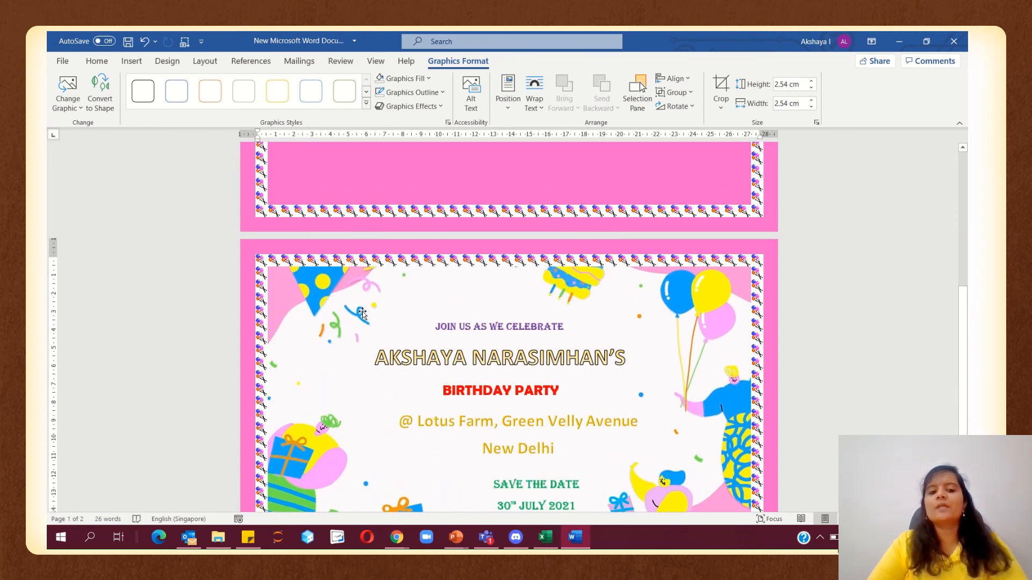
pyautogui.scroll(-3, 363, 313)
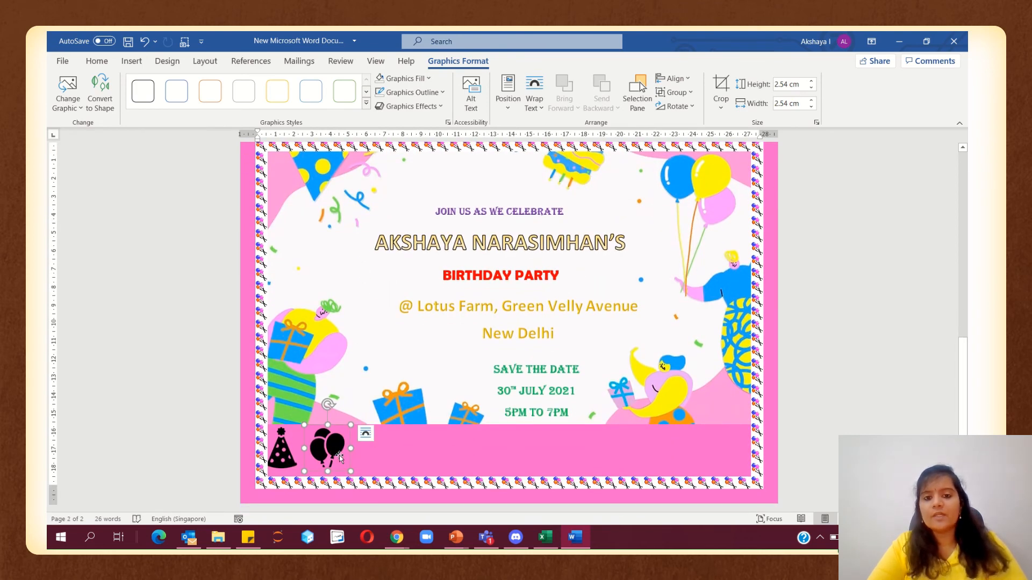
pyautogui.click(384, 387)
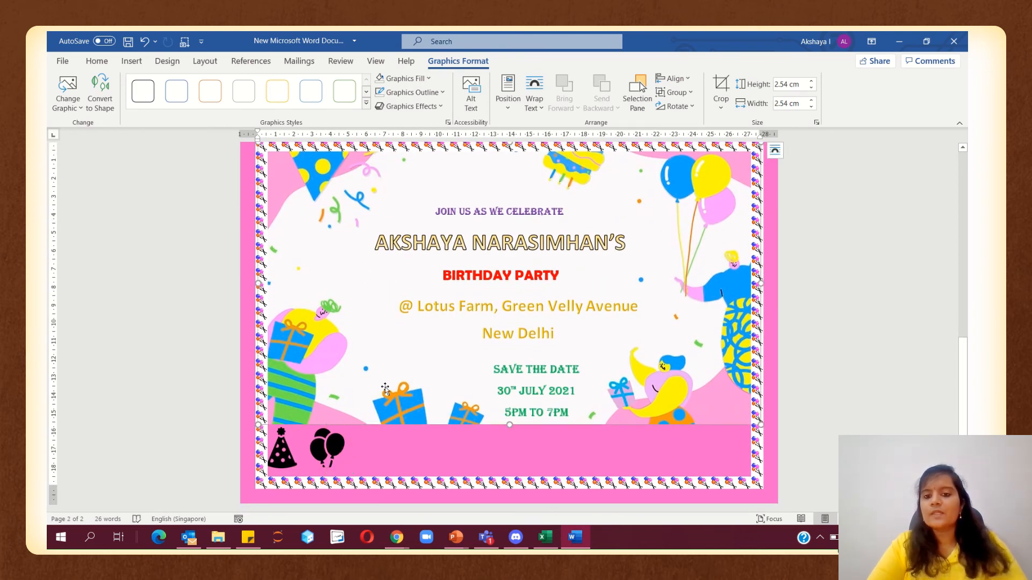
pyautogui.press('Delete')
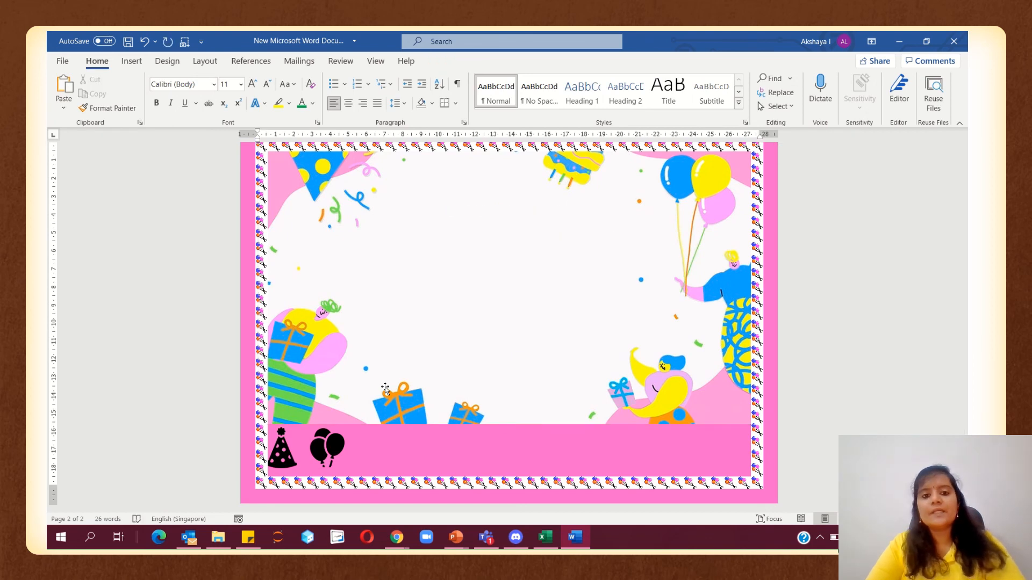
pyautogui.hotkey('ctrl', 'z')
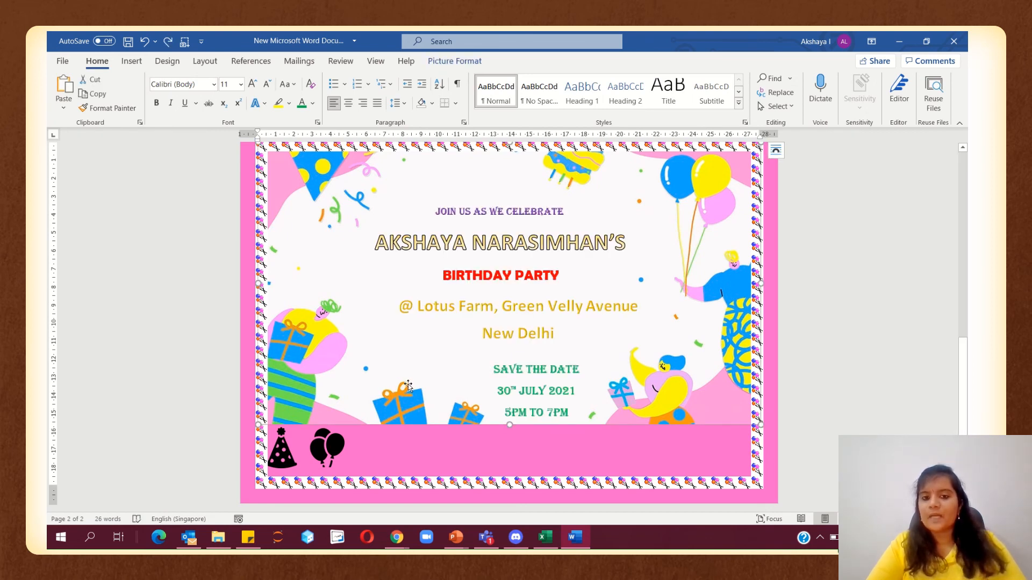
# Select the balloons icon and bring up its Position options in Graphics Format
pyautogui.click(332, 438)
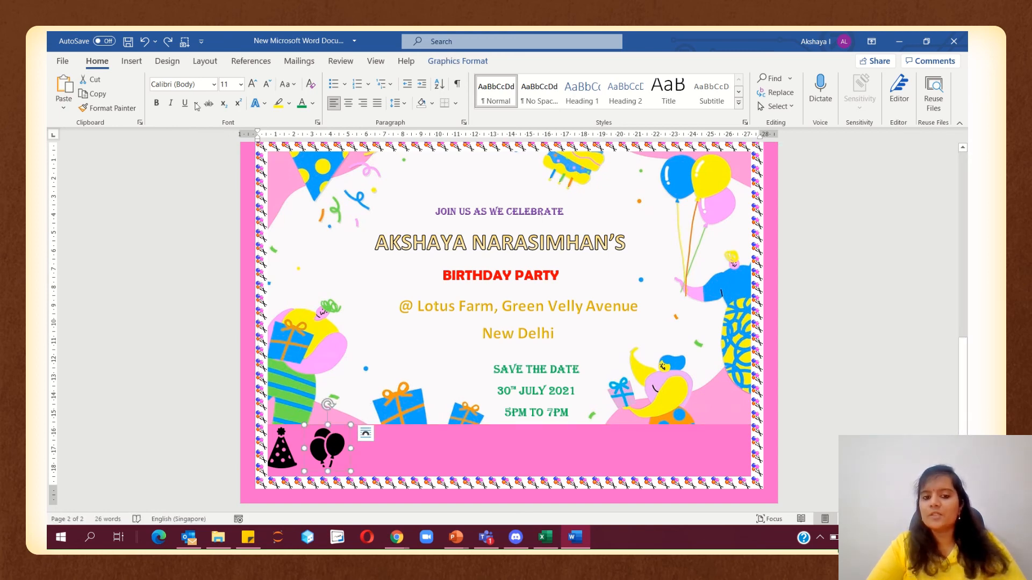
pyautogui.click(458, 61)
pyautogui.click(518, 111)
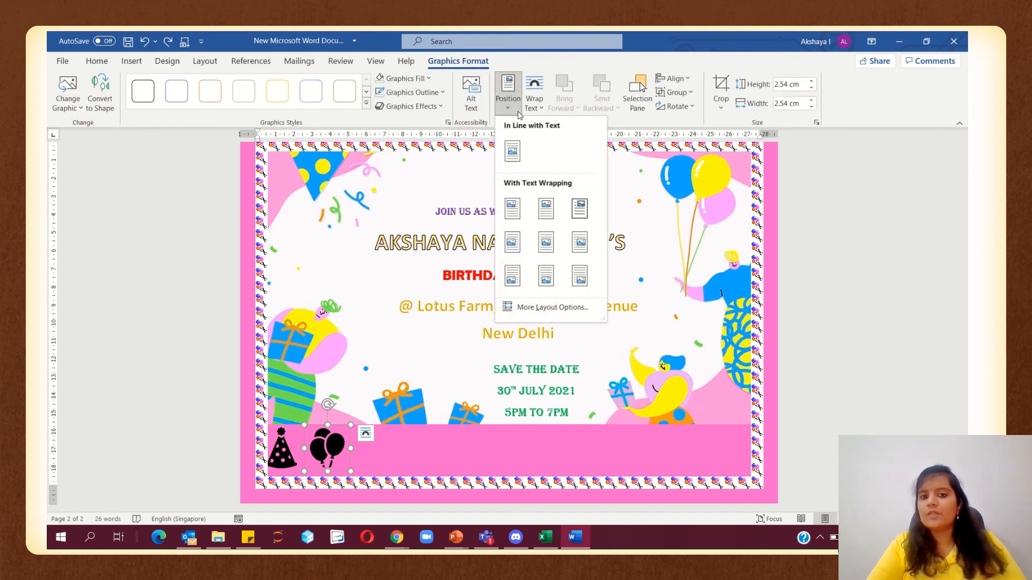
# Set the balloons icon to In Front of Text and move it onto the card's left side
pyautogui.click(519, 108)
pyautogui.click(534, 100)
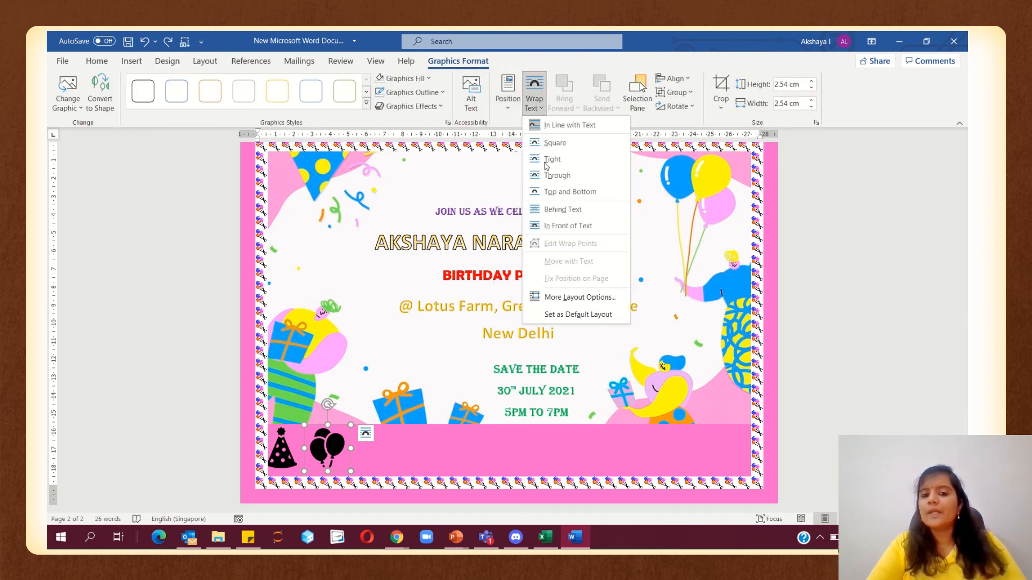
pyautogui.click(554, 226)
pyautogui.moveTo(326, 448); pyautogui.dragTo(305, 262)
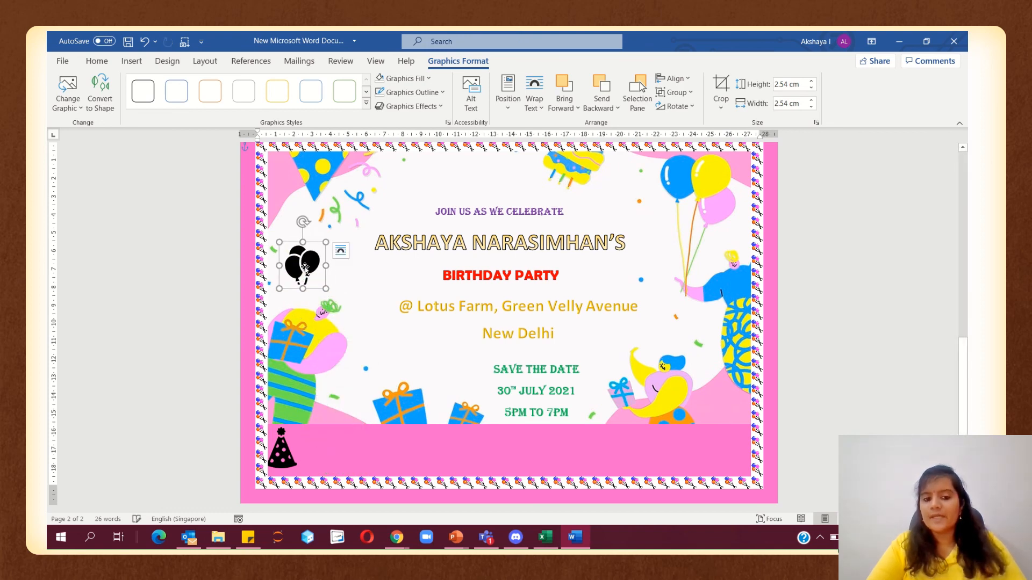
# Set the party hat to In Front of Text and move it bottom-right beside the elephant
pyautogui.click(282, 447)
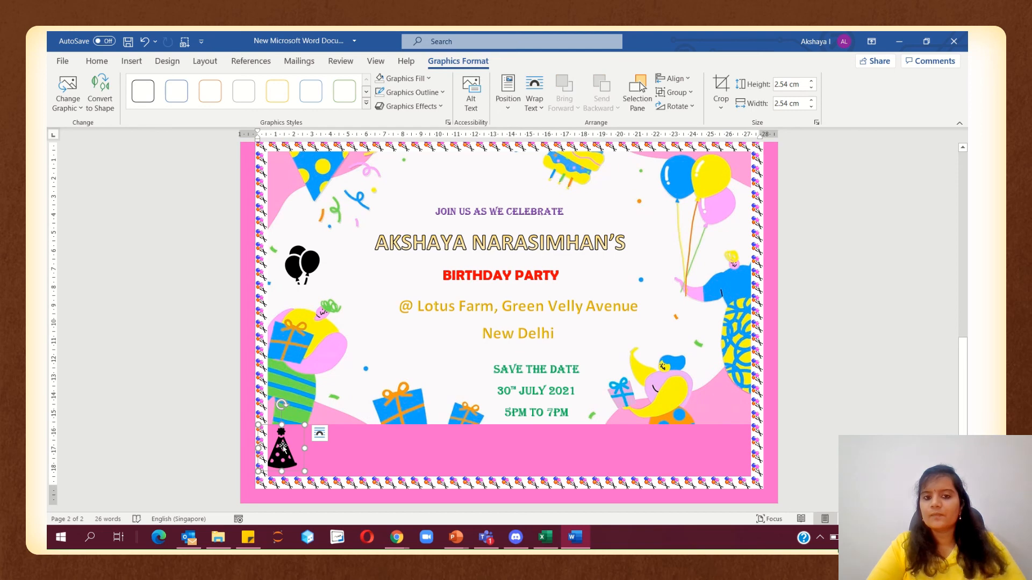
pyautogui.moveTo(283, 446); pyautogui.dragTo(289, 450)
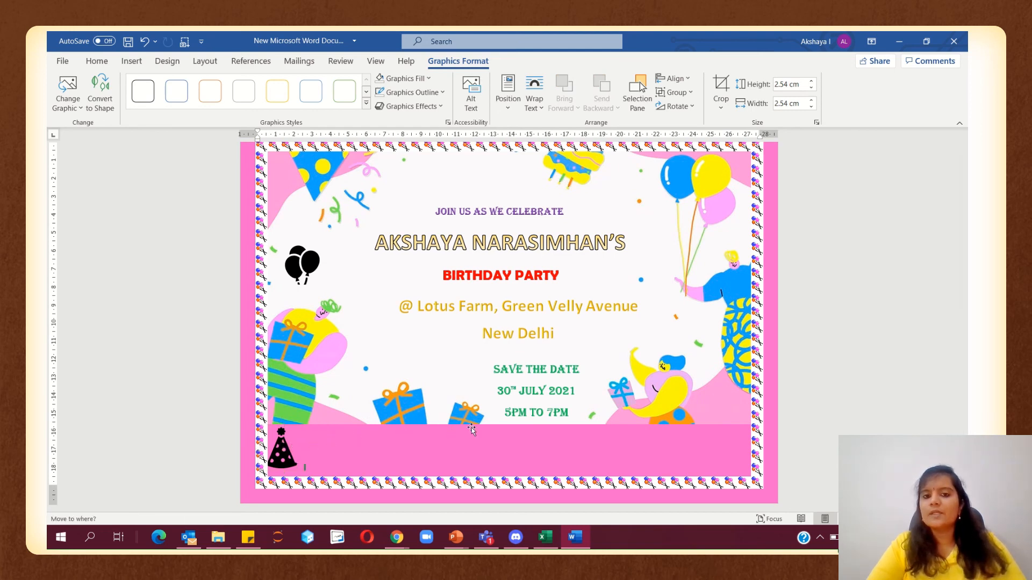
pyautogui.moveTo(471, 428); pyautogui.dragTo(469, 429)
pyautogui.moveTo(279, 450); pyautogui.dragTo(381, 444)
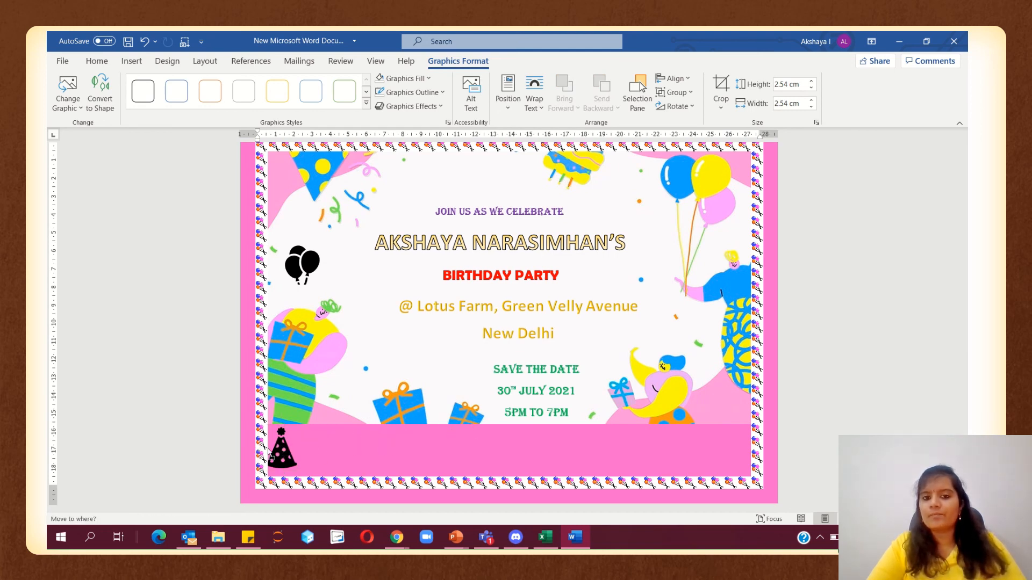
pyautogui.moveTo(268, 449); pyautogui.dragTo(274, 446)
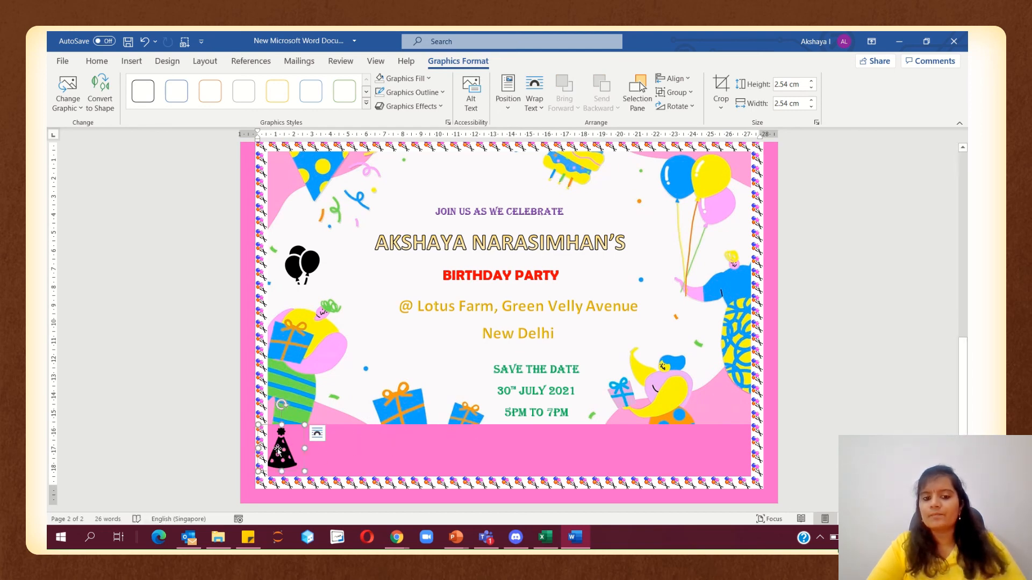
pyautogui.click(537, 103)
pyautogui.click(475, 293)
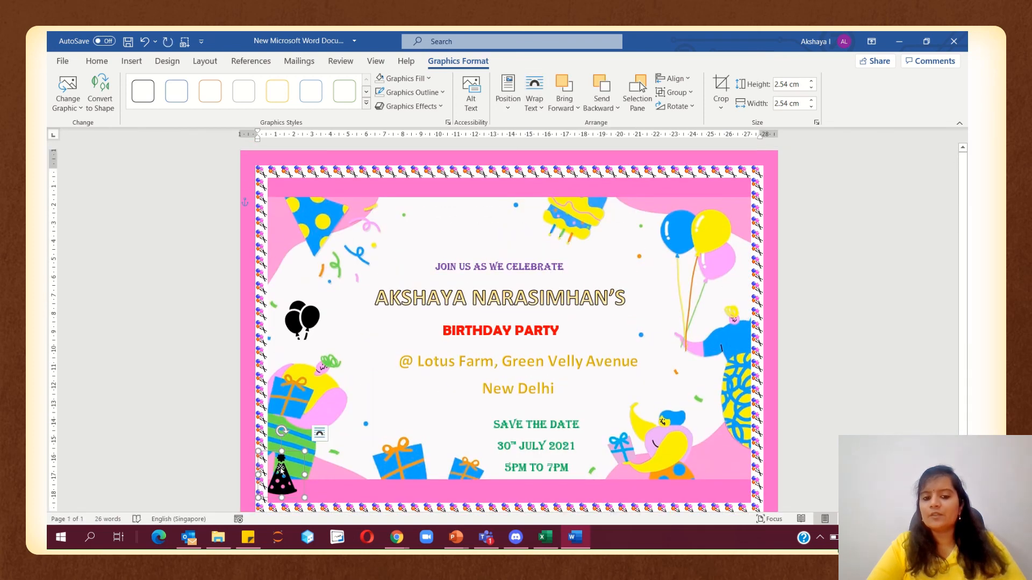
pyautogui.moveTo(281, 471); pyautogui.dragTo(721, 473)
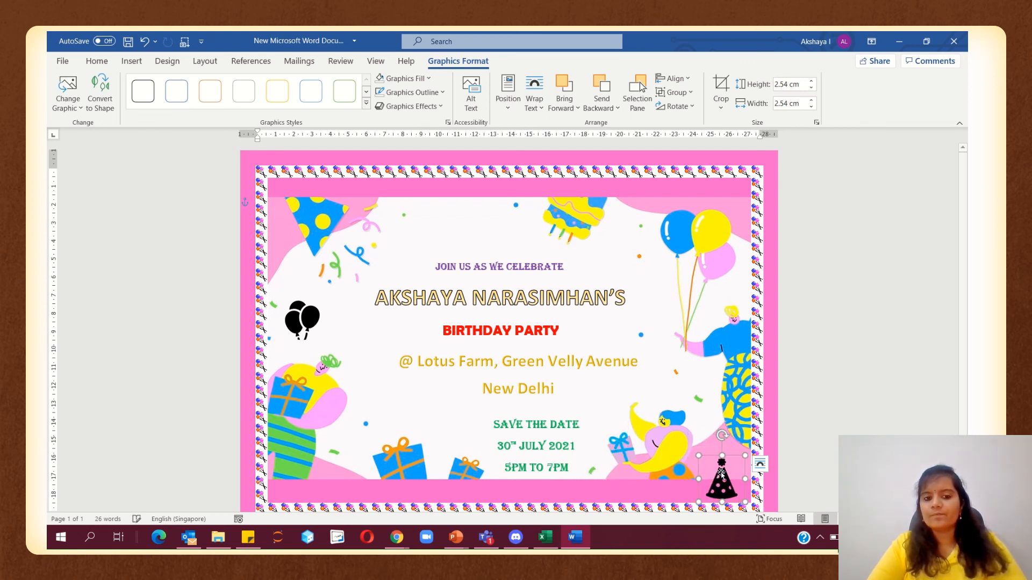
# Move the balloons icon down to the invitation's bottom-left beside the gifts
pyautogui.click(307, 322)
pyautogui.moveTo(306, 322); pyautogui.dragTo(346, 480)
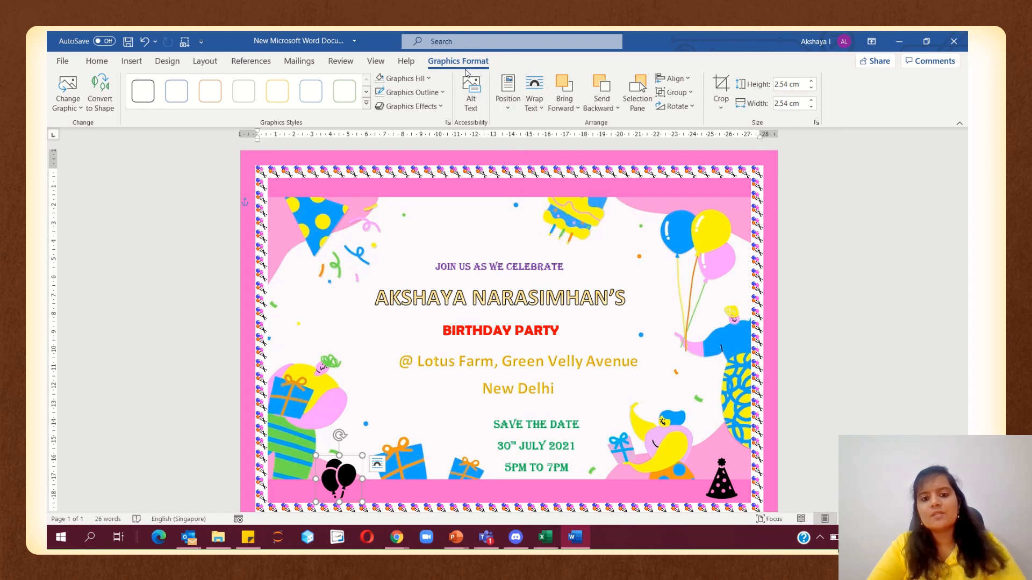
pyautogui.click(428, 79)
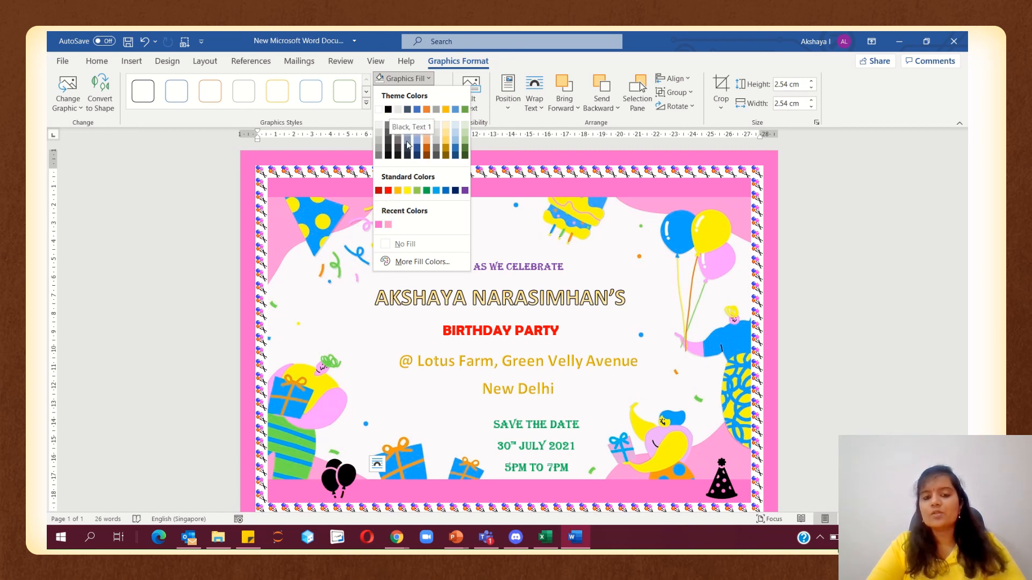
# Fill the balloons icon light blue and give it a red outline
pyautogui.click(438, 192)
pyautogui.click(409, 92)
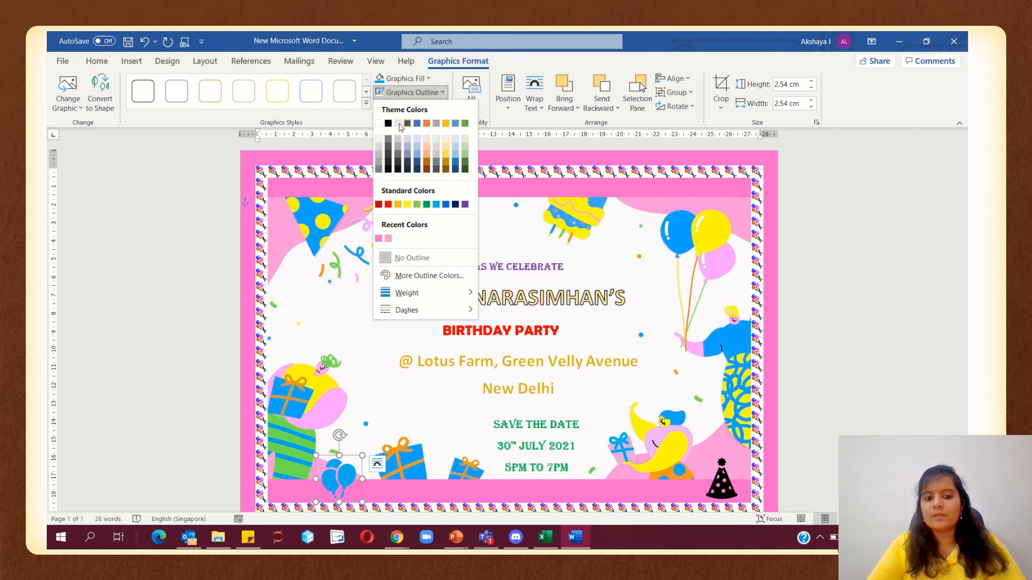
pyautogui.click(388, 204)
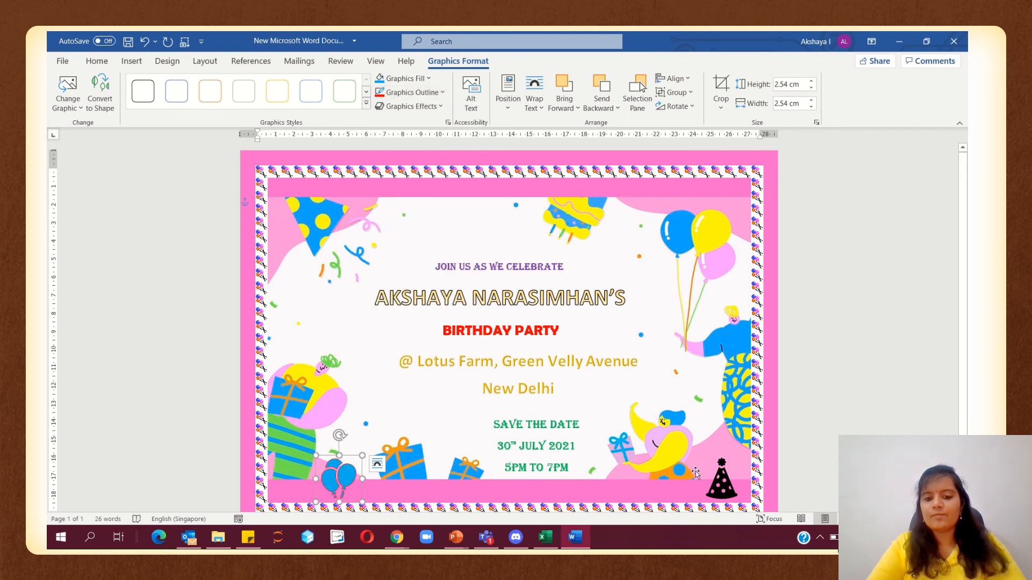
# Fill the party hat icon red and give it a black outline
pyautogui.click(719, 480)
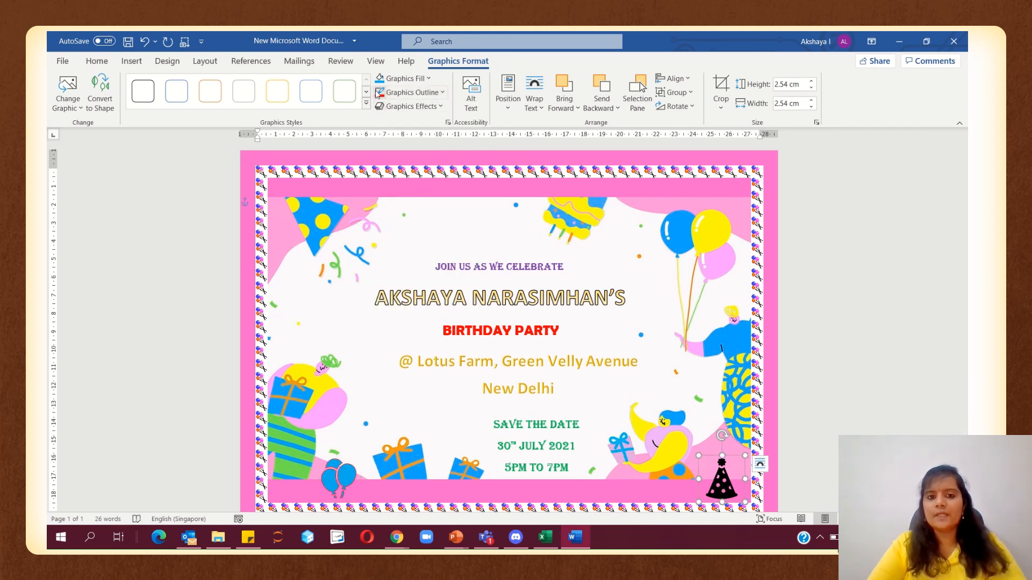
pyautogui.click(402, 79)
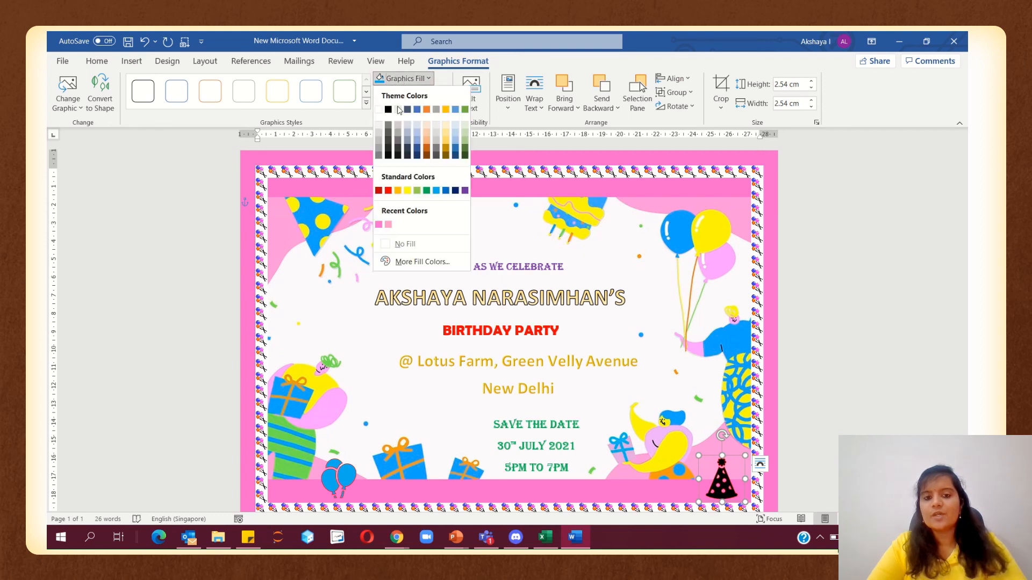
pyautogui.click(388, 191)
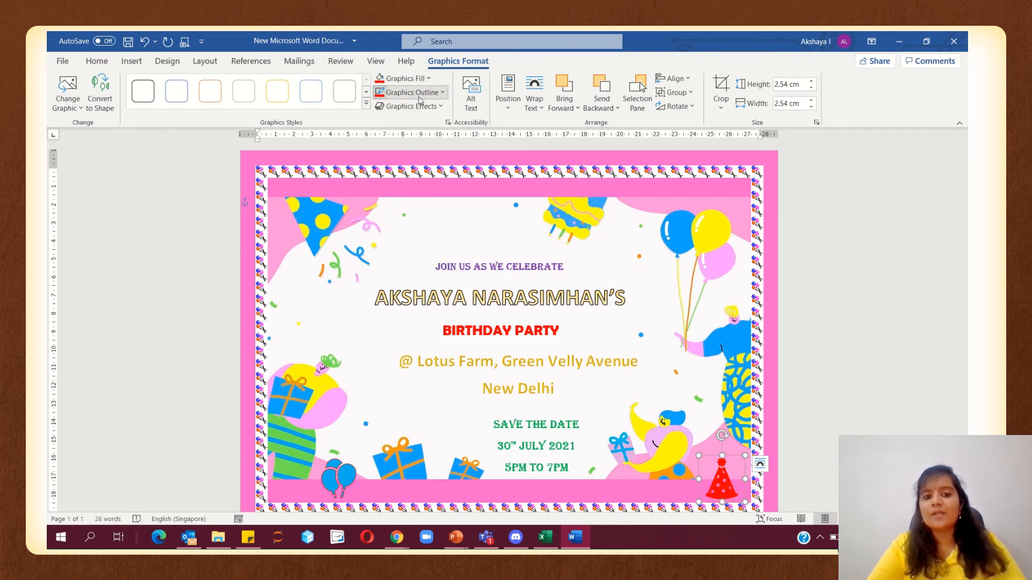
pyautogui.click(398, 93)
pyautogui.click(389, 124)
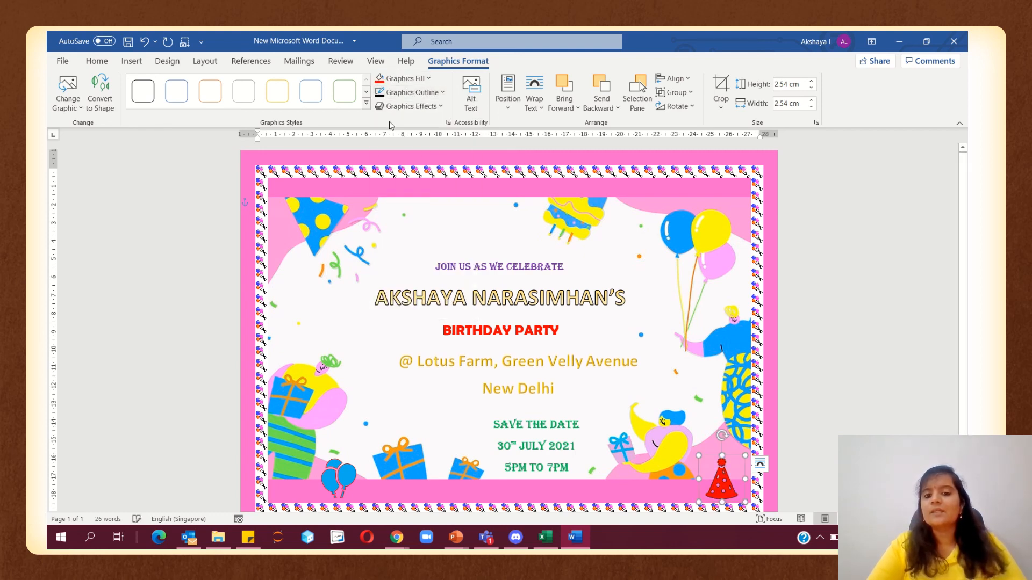
pyautogui.click(804, 354)
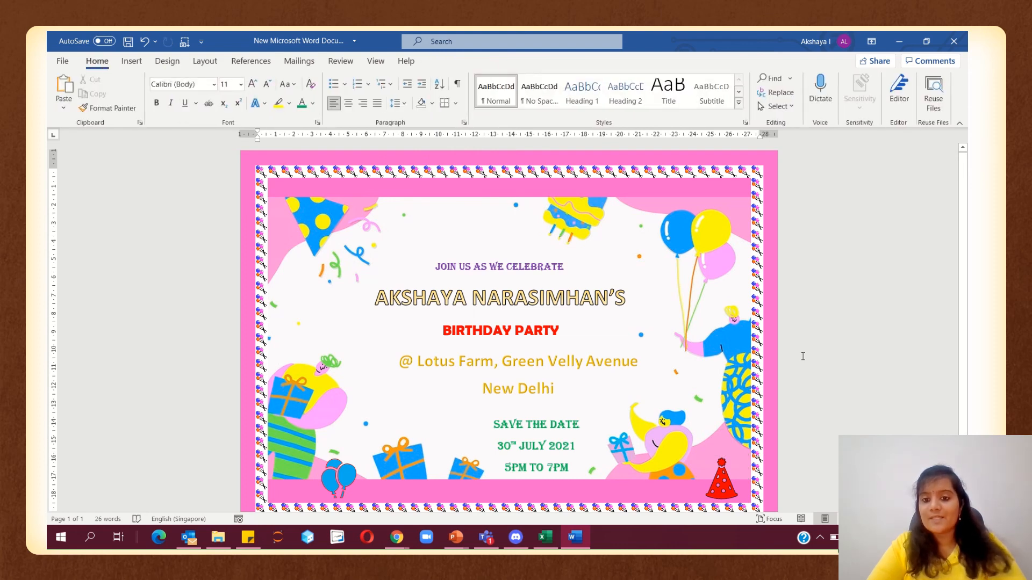